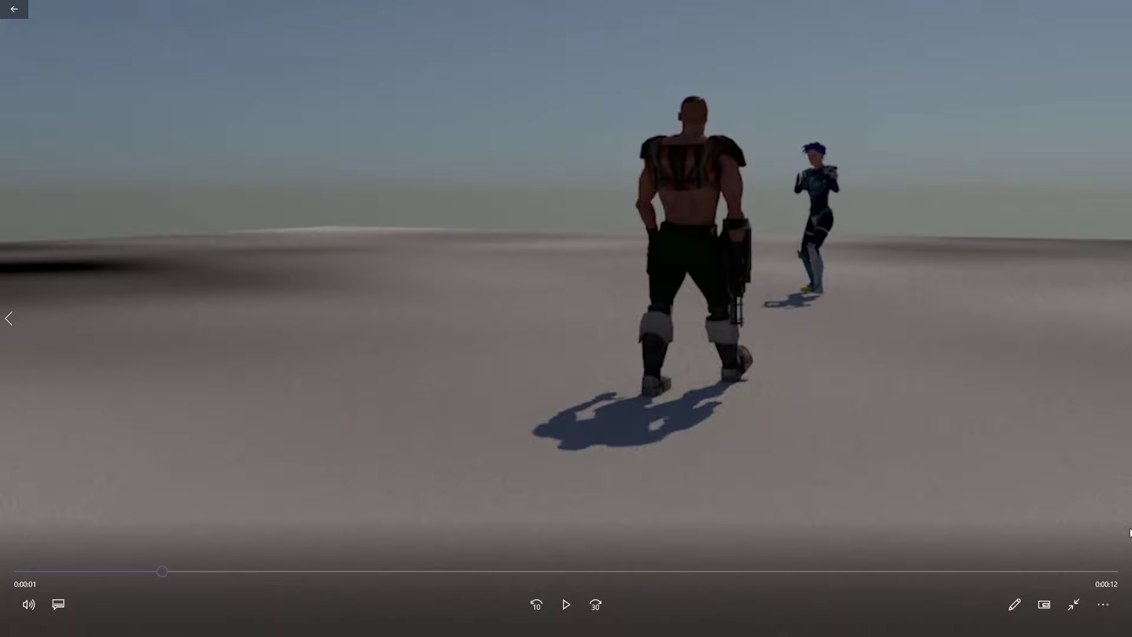
Play the Girl Beats punch clip to its end, pause it, and leave fullscreen.
left_click(566, 604)
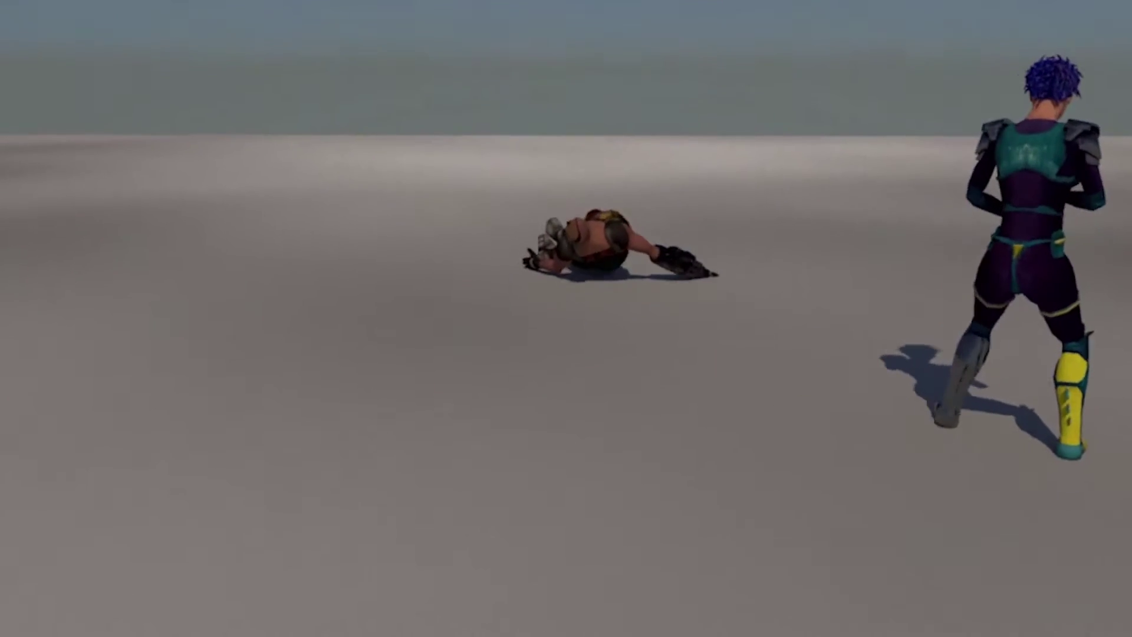
key("space")
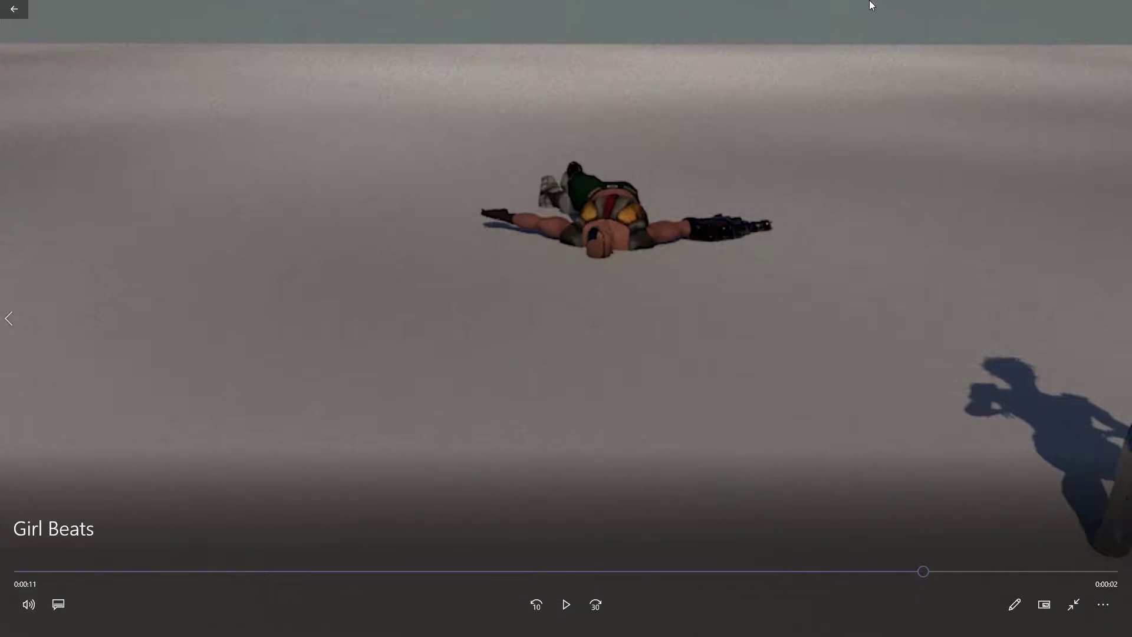
key("Escape")
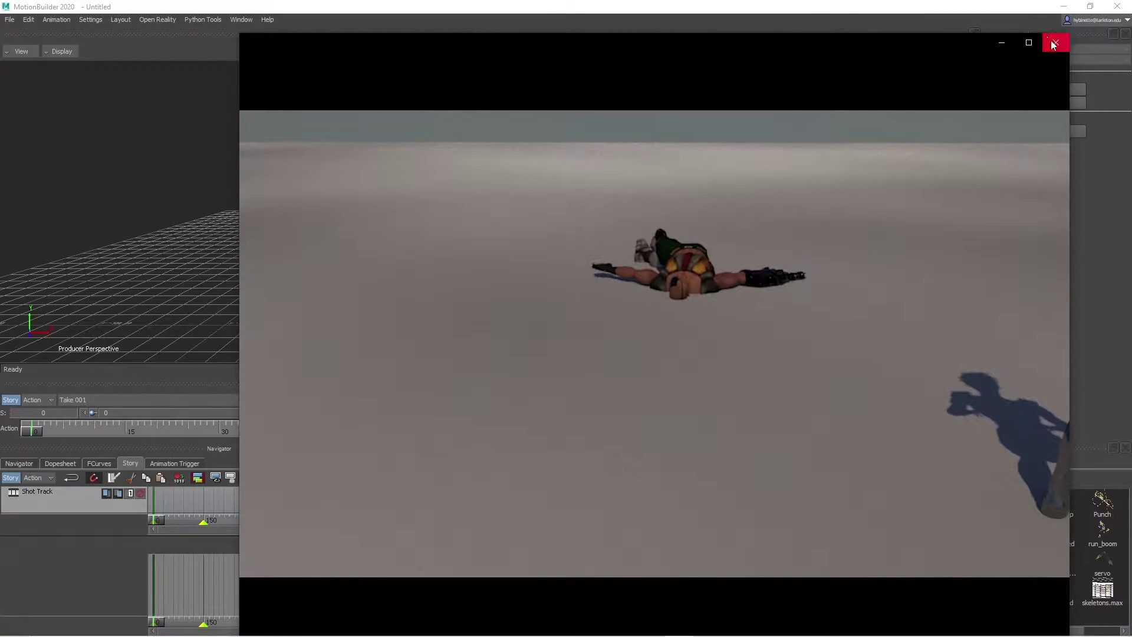
Close the video player and open Aragor.fbx from the Asset Browser without animation.
left_click(1054, 45)
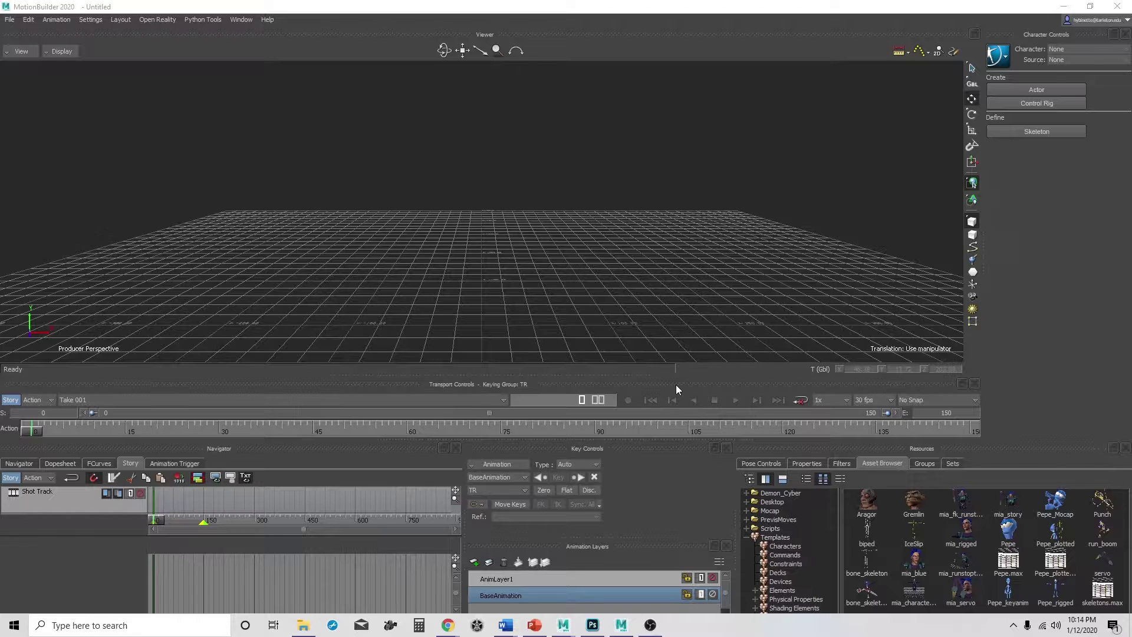
left_click(703, 344)
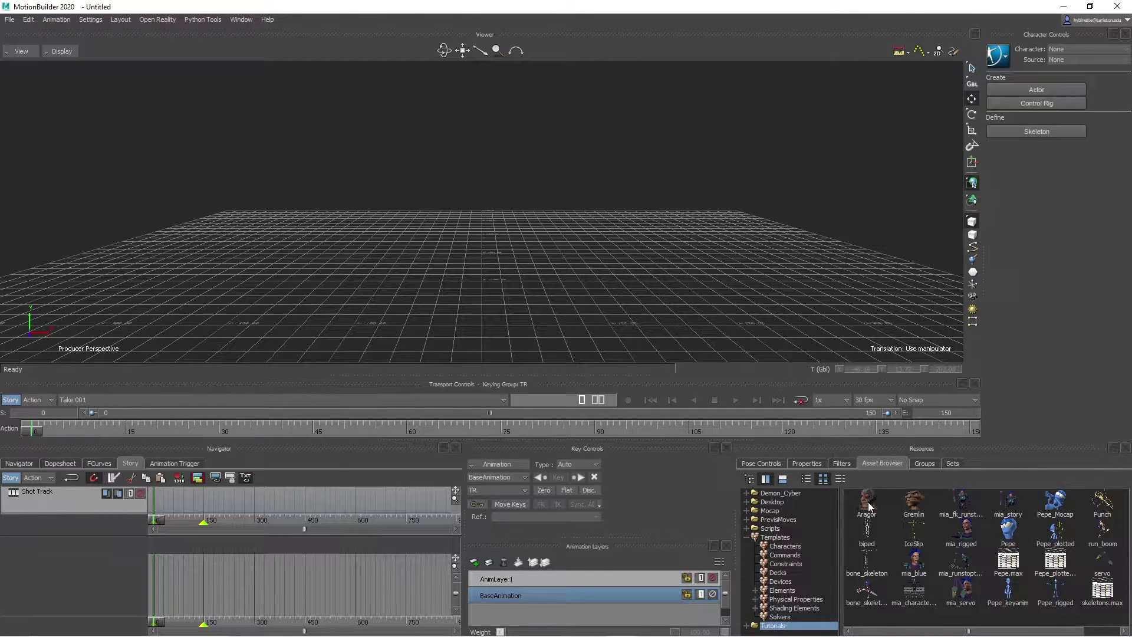
left_click_drag(868, 502, 648, 287)
left_click_drag(489, 270, 489, 270)
mouse_move(508, 269)
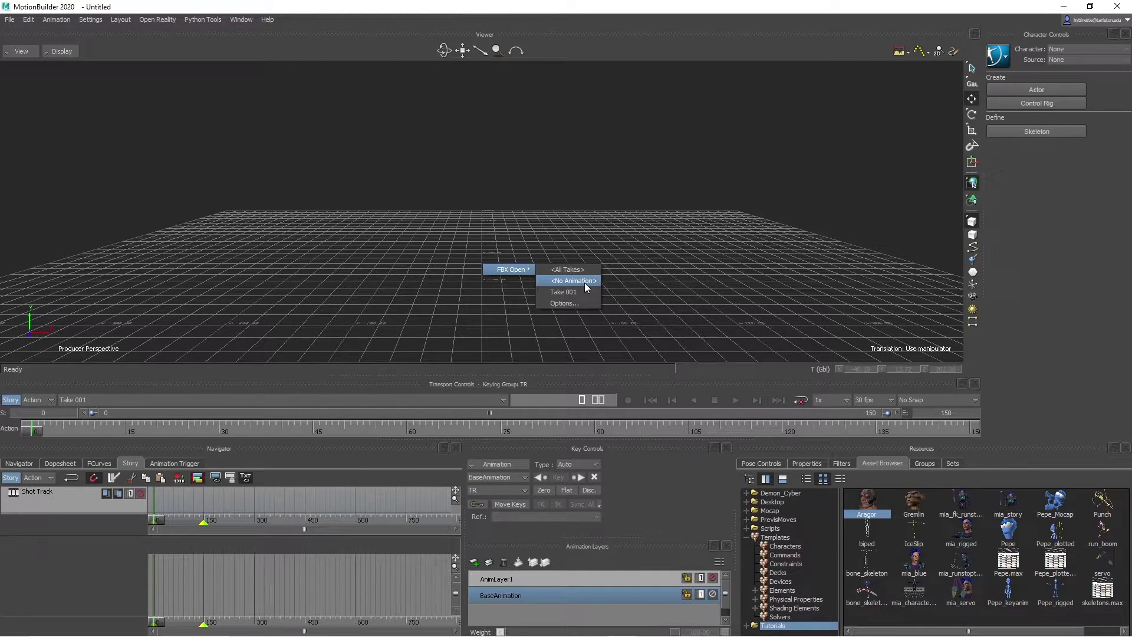
left_click(585, 282)
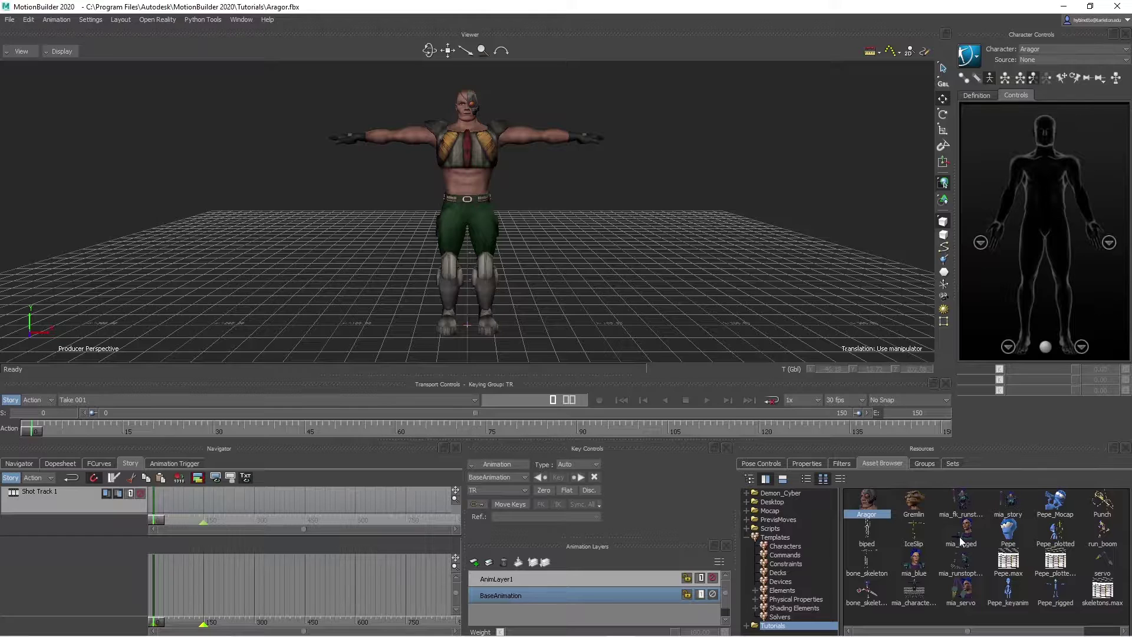
Merge the mia_rigged character into the scene without animation.
left_click_drag(960, 534, 571, 246)
mouse_move(605, 246)
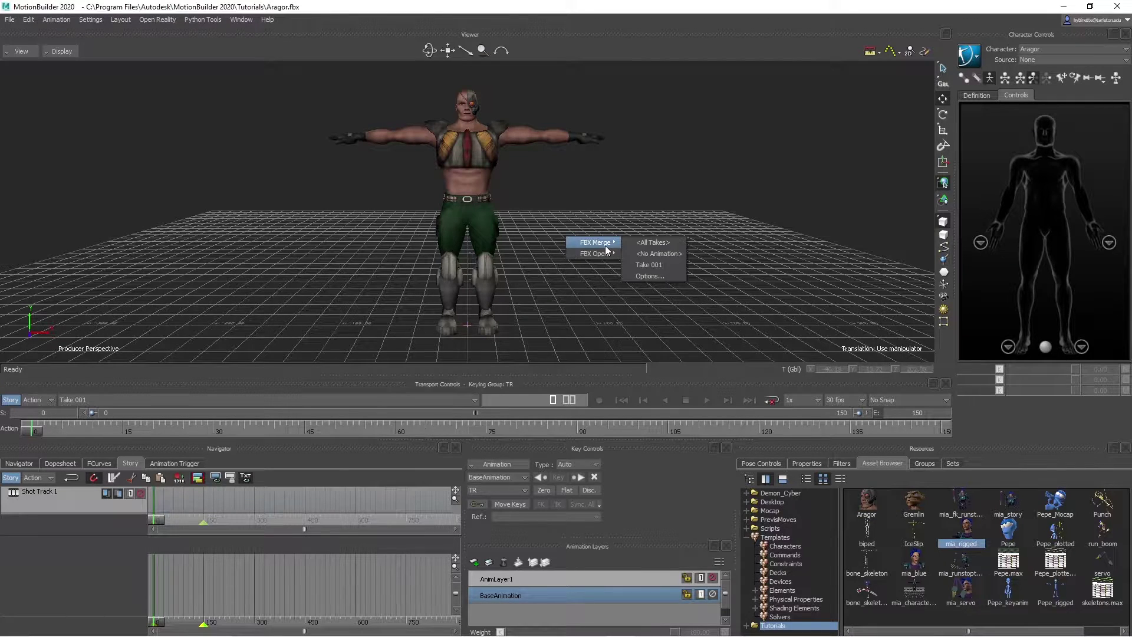
left_click(669, 254)
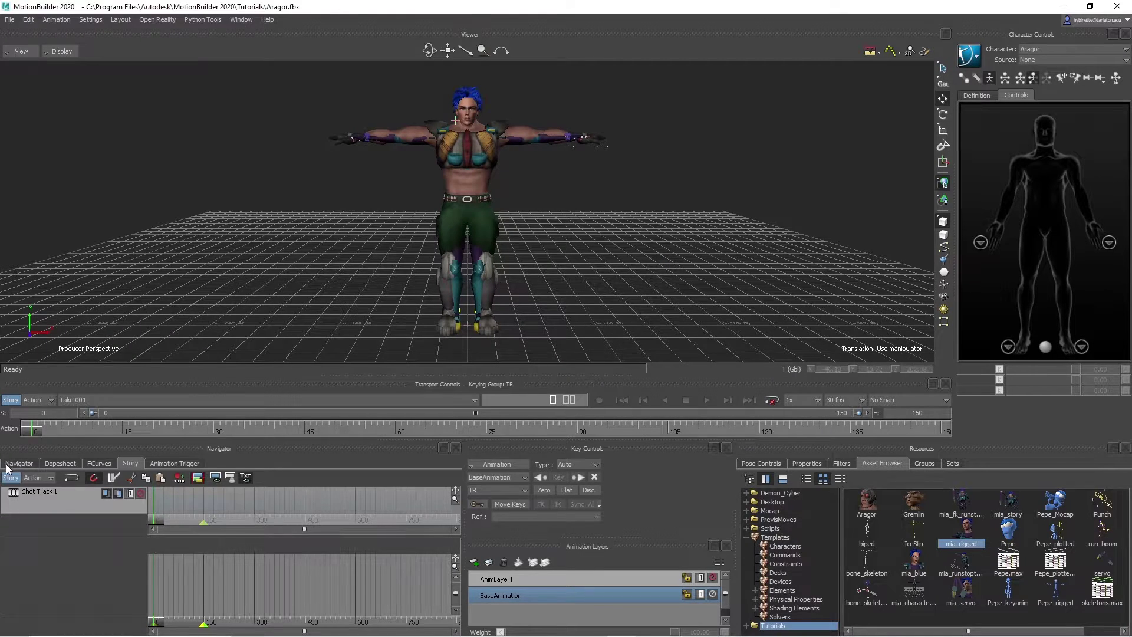
Drive Aragor from a new FK/IK Control Rig, then switch the character controls to Mia.
left_click(7, 466)
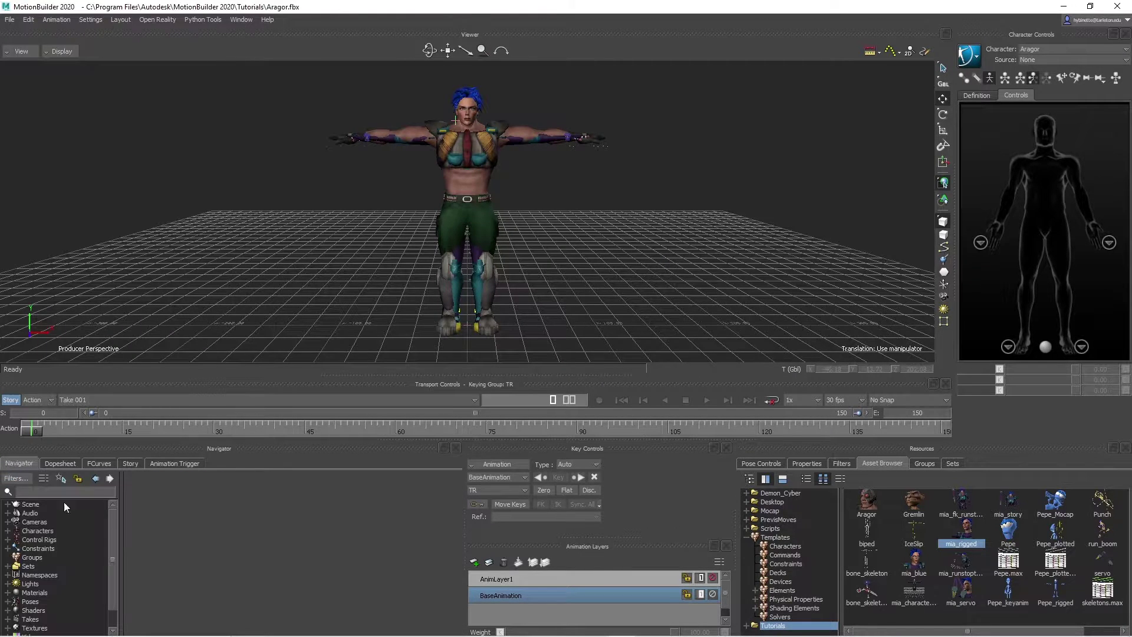
left_click(7, 531)
left_click(8, 557)
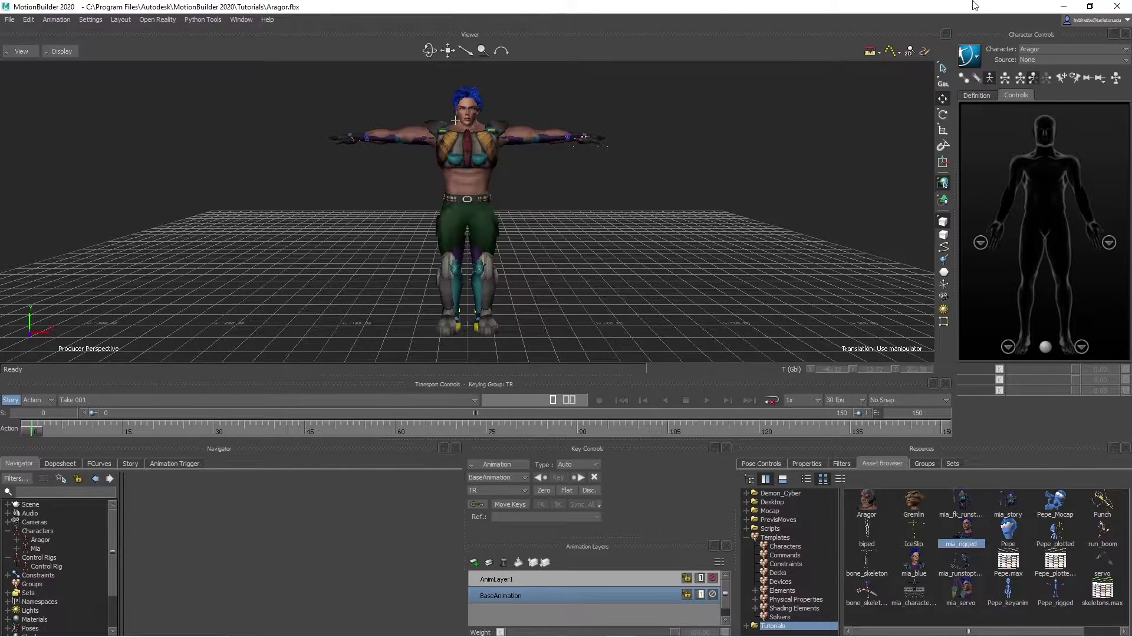
left_click(1055, 60)
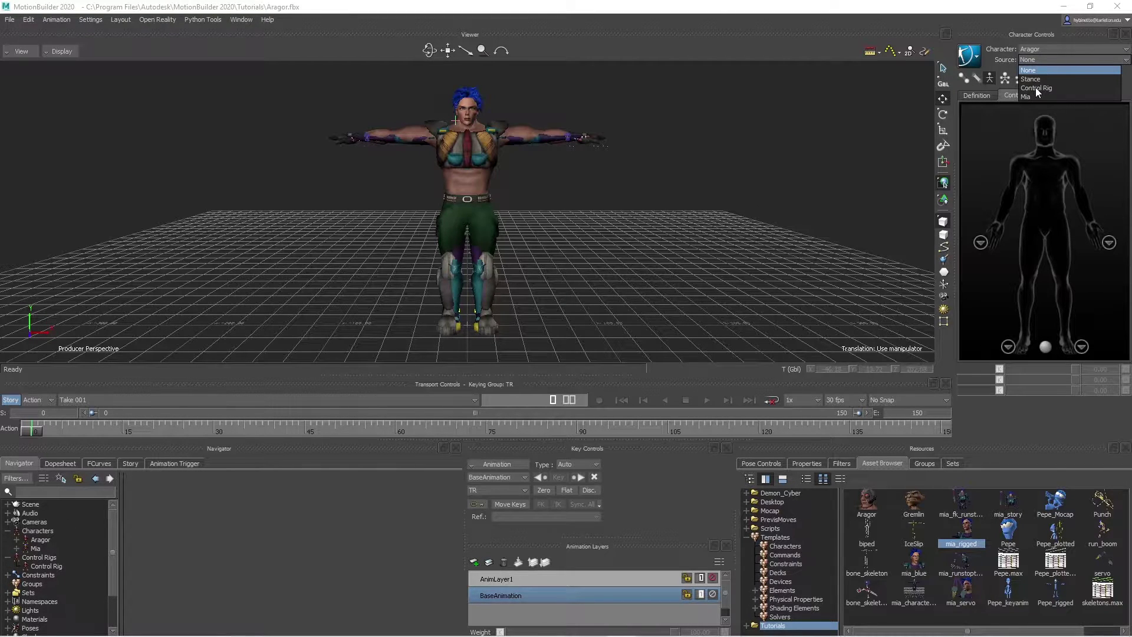
left_click(1036, 87)
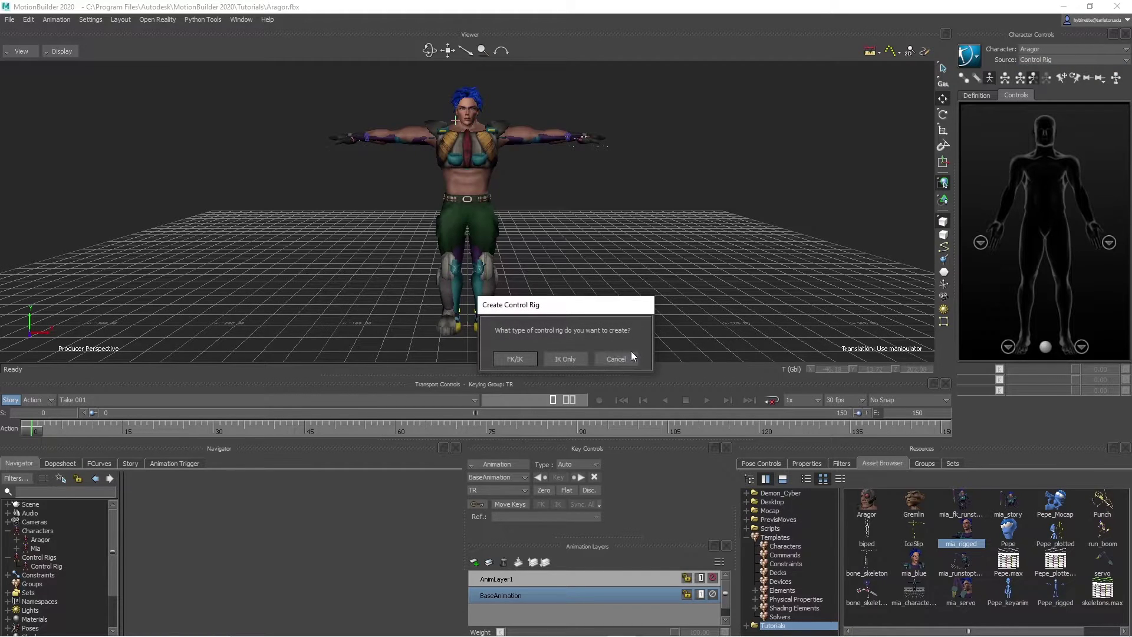
left_click(514, 359)
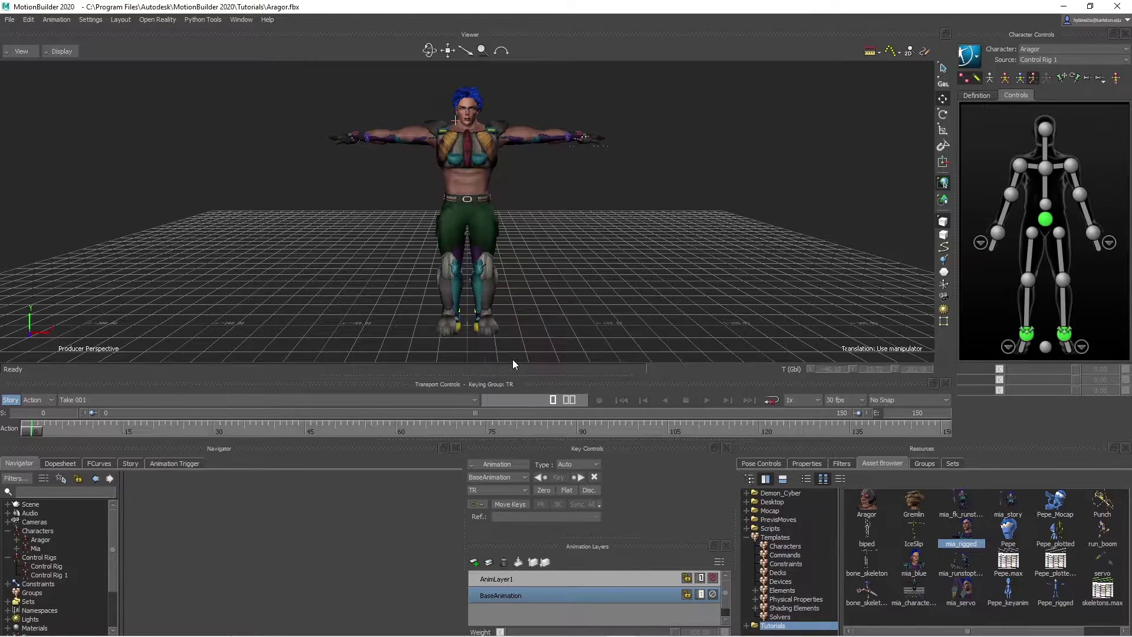
left_click(1064, 48)
left_click(1027, 78)
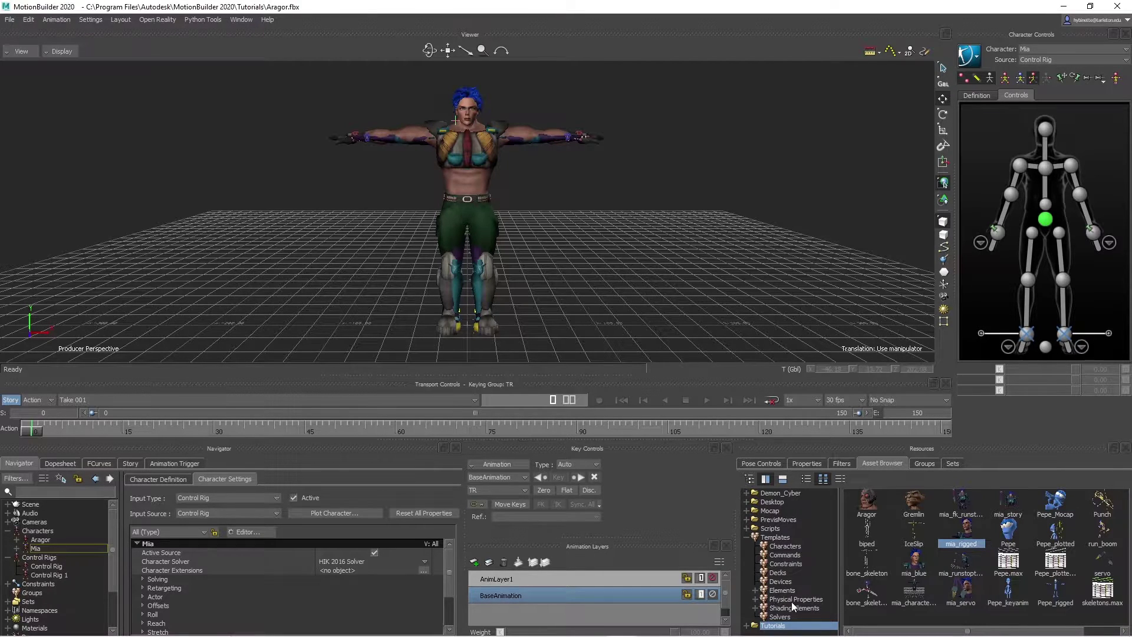
Attach a Ragdoll physical property to Aragor and rename it Ragdoll_Arg.
left_click(813, 600)
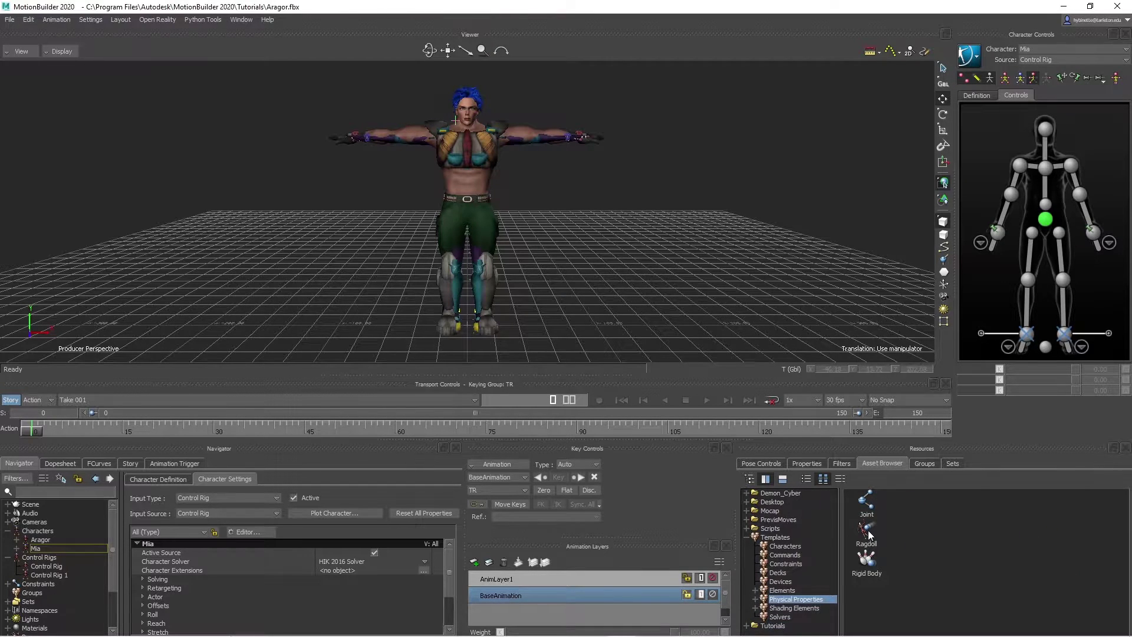
left_click_drag(865, 533, 49, 543)
left_click(17, 540)
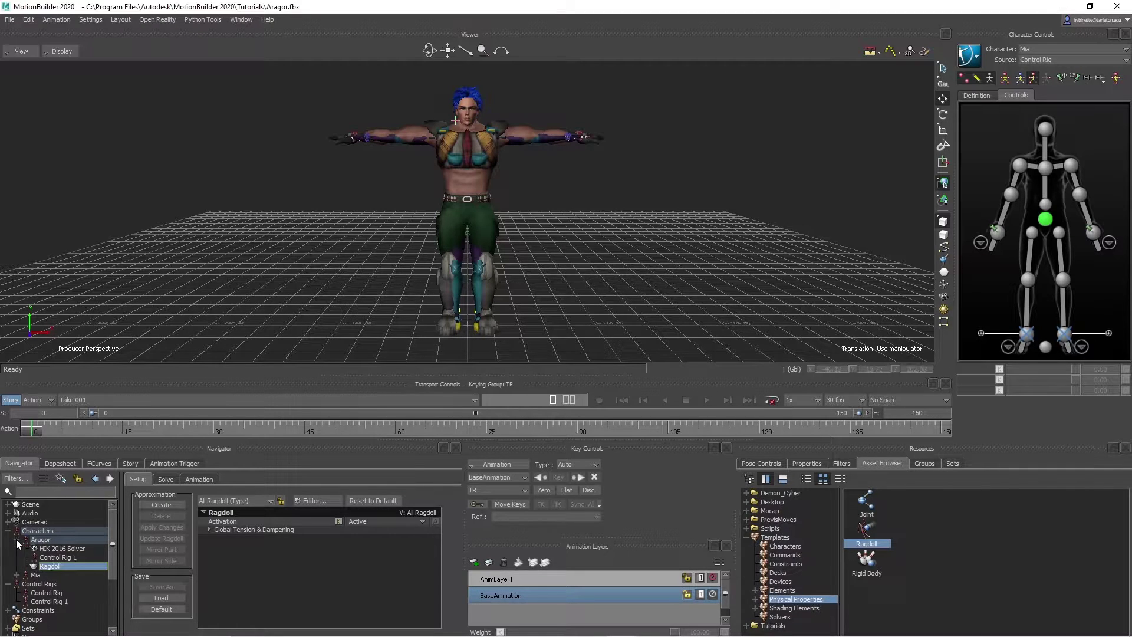
right_click(55, 565)
left_click(88, 516)
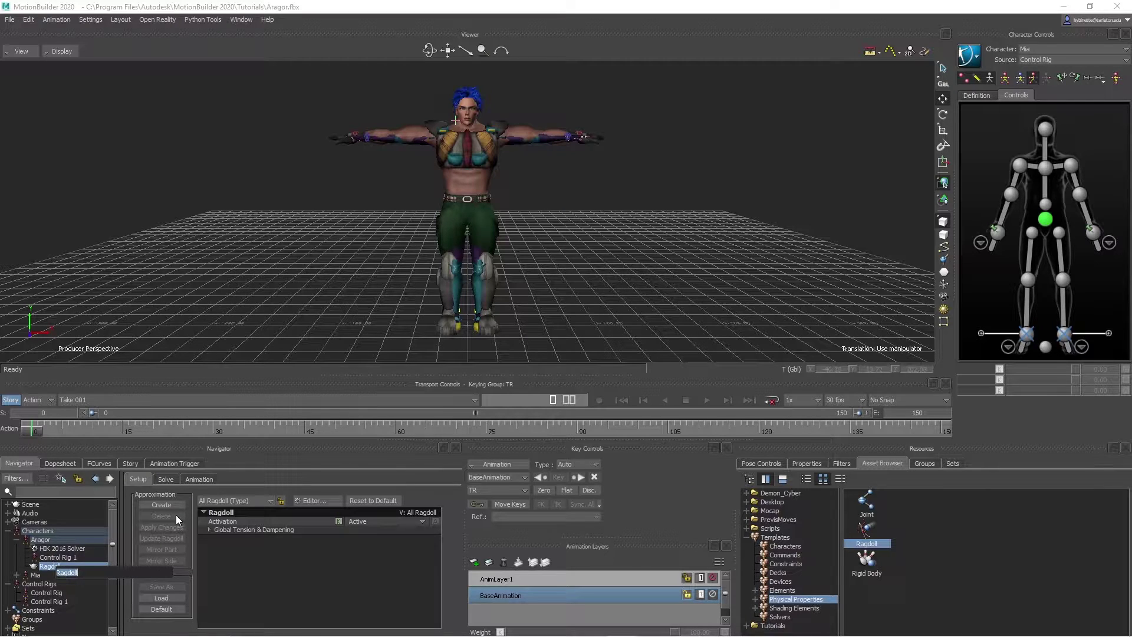
key("End")
type("_Arg")
key("Return")
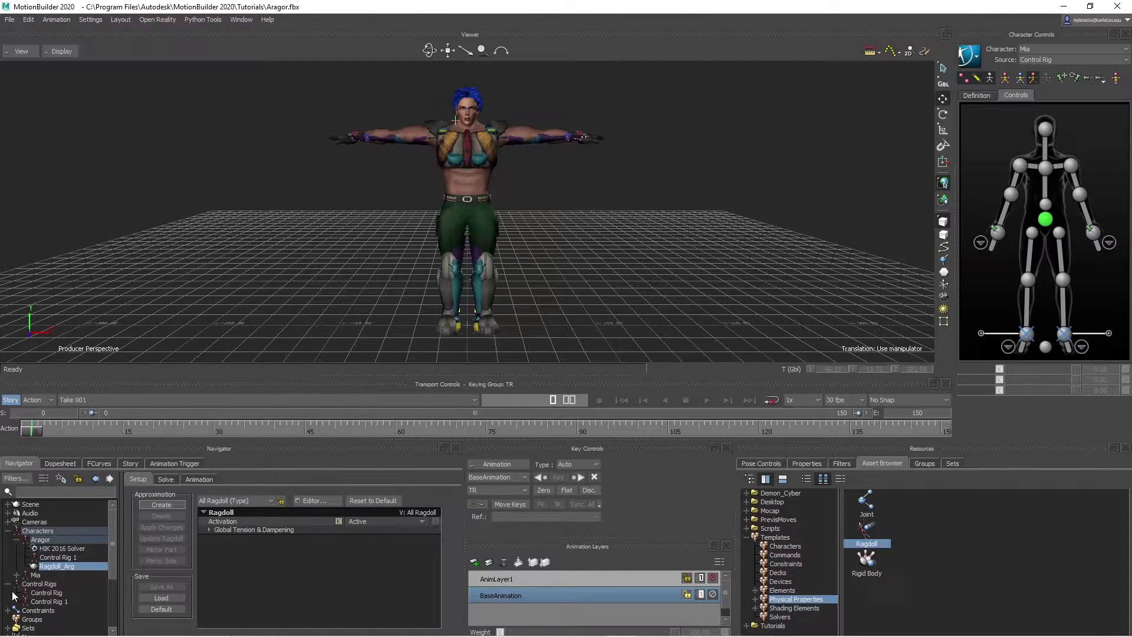
Add a Ragdoll to Mia and rename it Ragdoll_Mia.
left_click(16, 575)
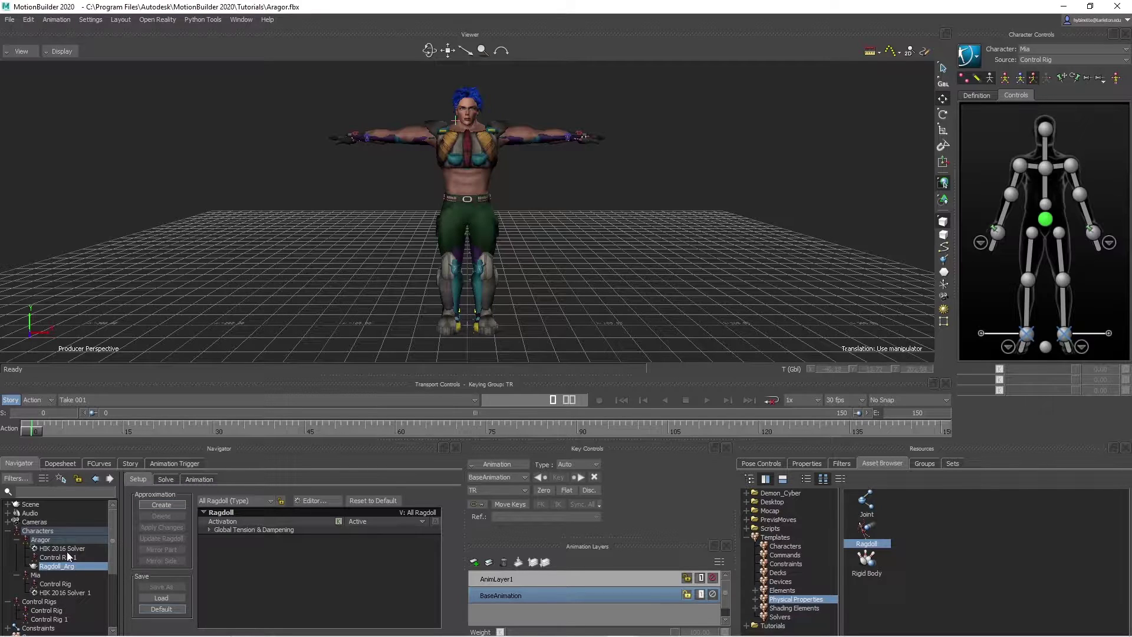
scroll(68, 558, "down", 1)
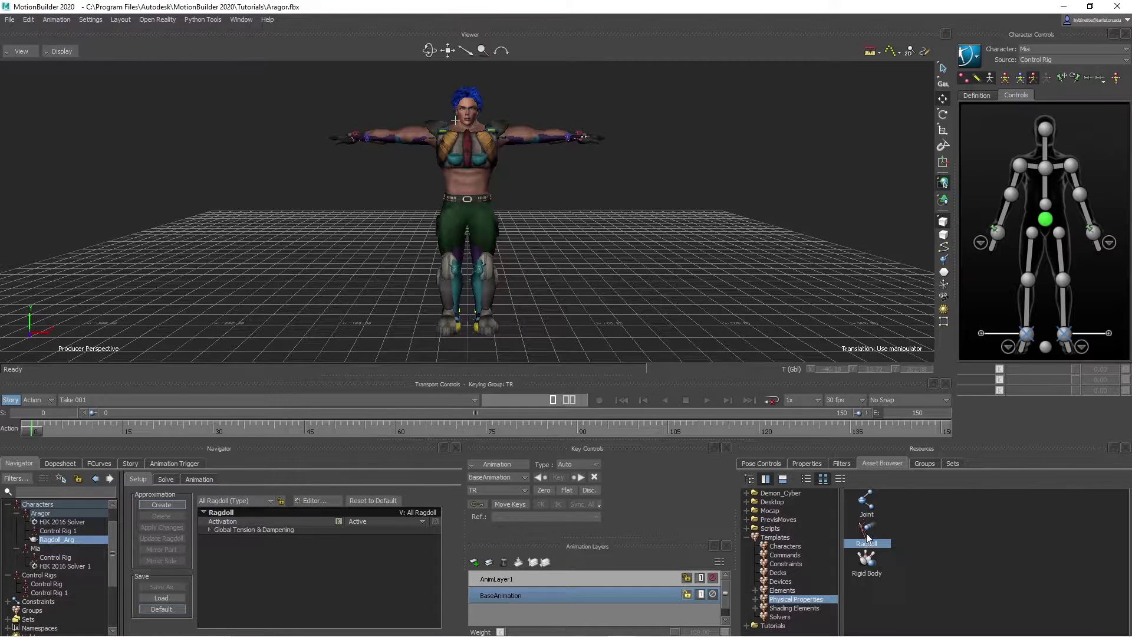
left_click_drag(866, 529, 39, 545)
scroll(91, 565, "down", 1)
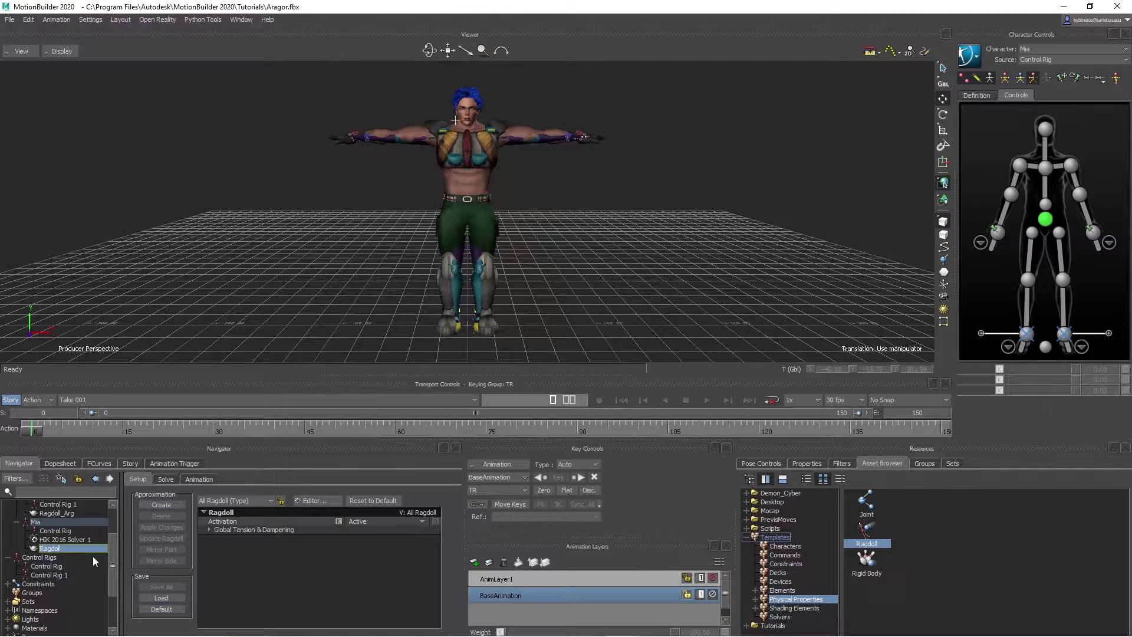
right_click(60, 549)
left_click(86, 498)
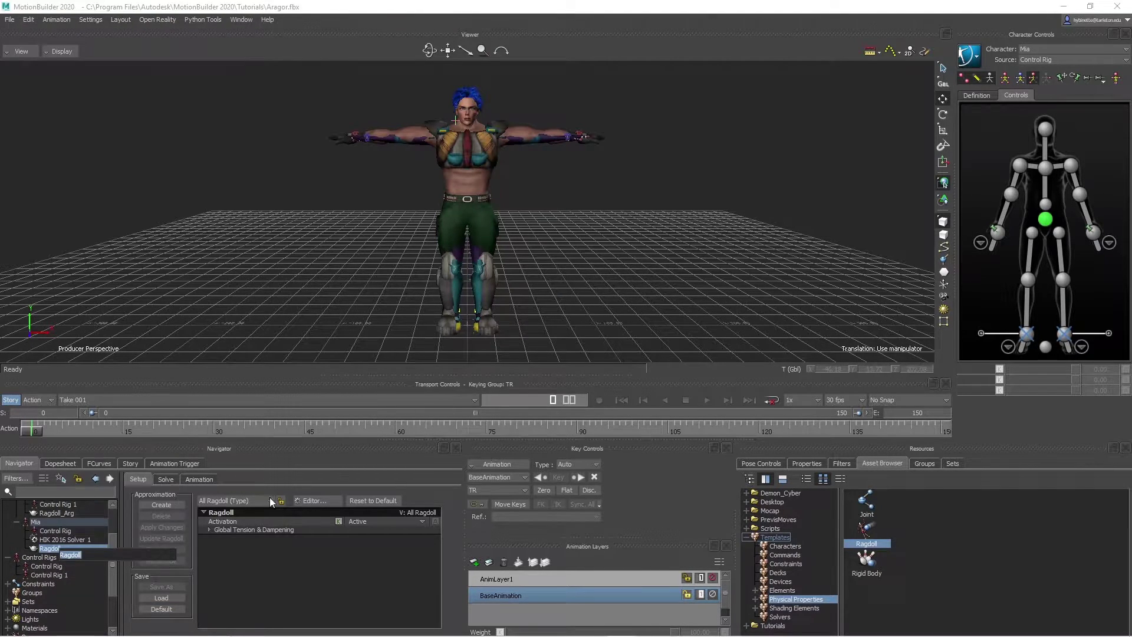
key("End")
type("_Mia")
key("Return")
scroll(62, 512, "up", 3)
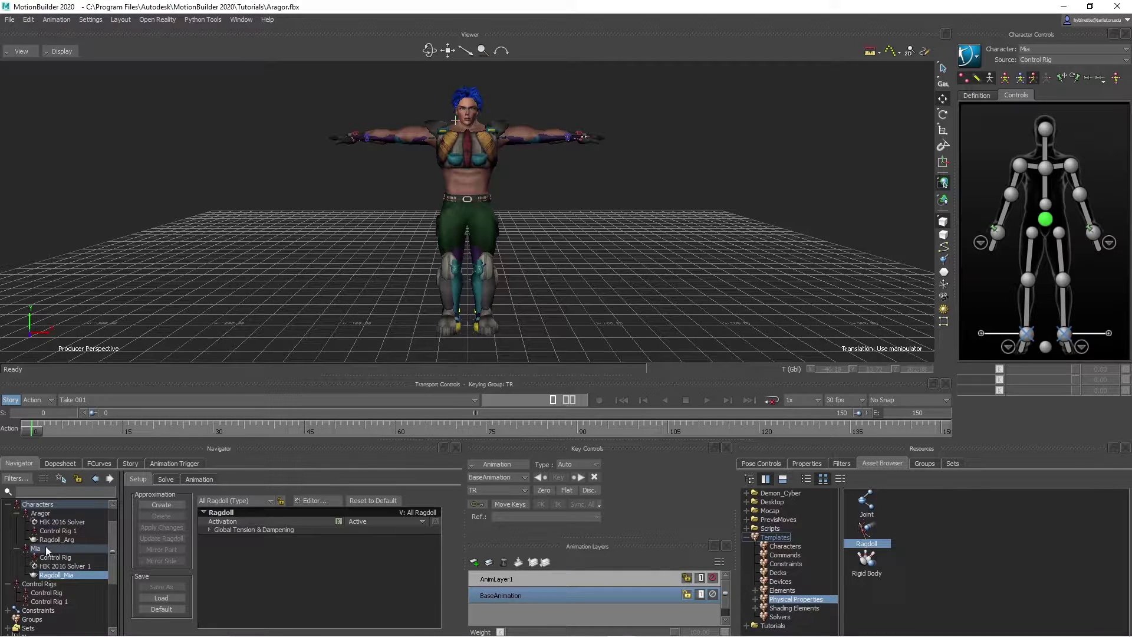
Create Ragdoll_Arg's body shapes and set its activation to trigger at collision.
left_click(52, 539)
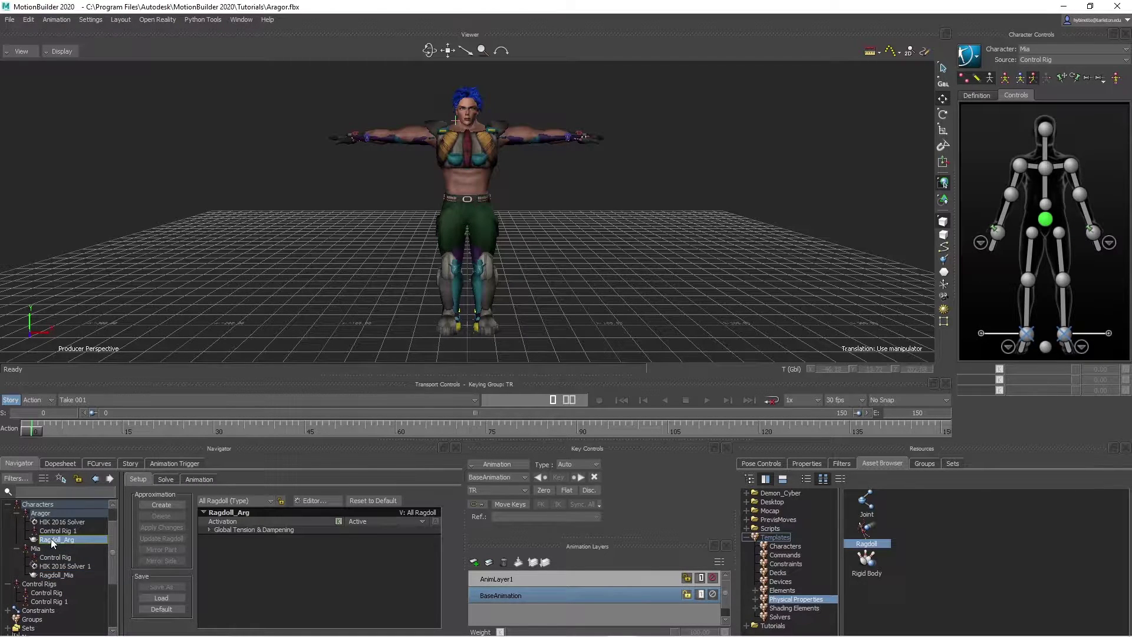
left_click_drag(465, 546, 557, 546)
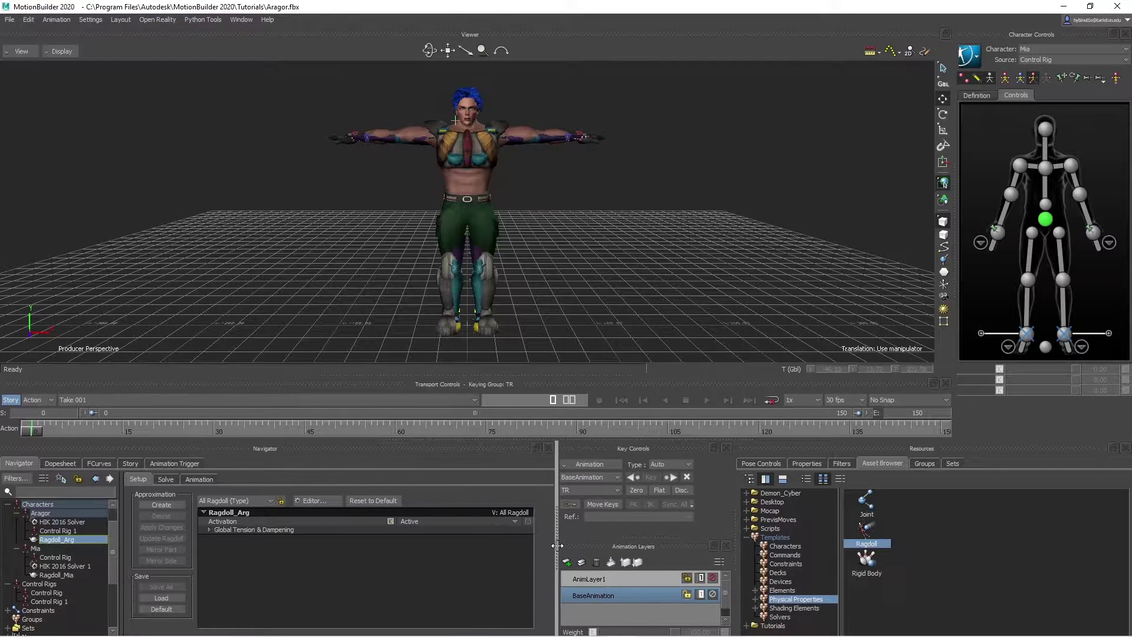
left_click(162, 505)
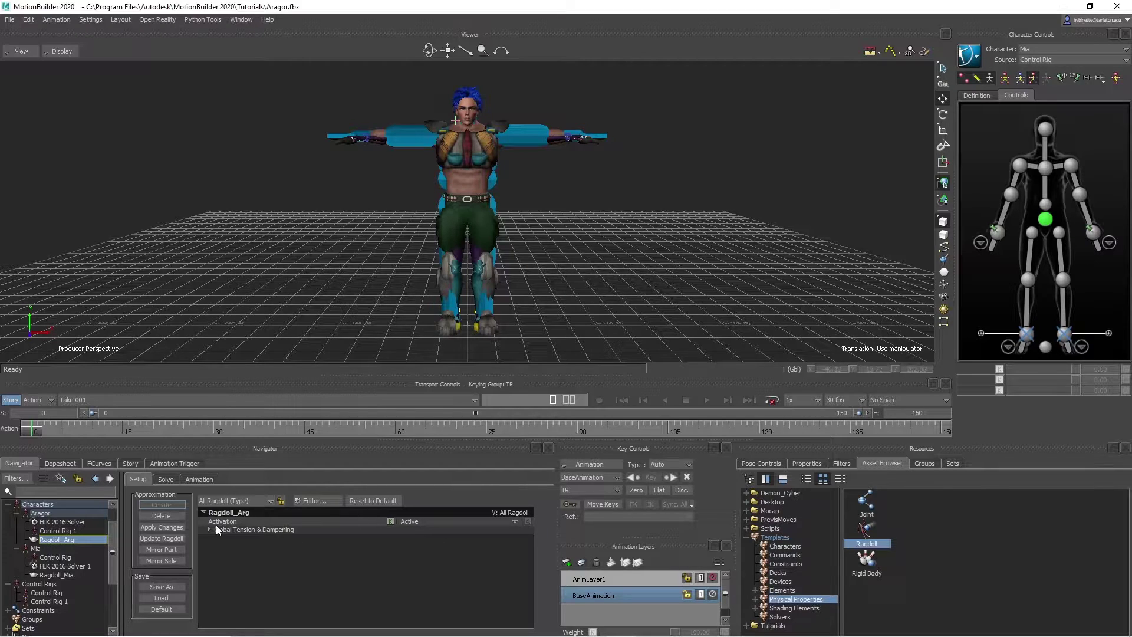
left_click(476, 523)
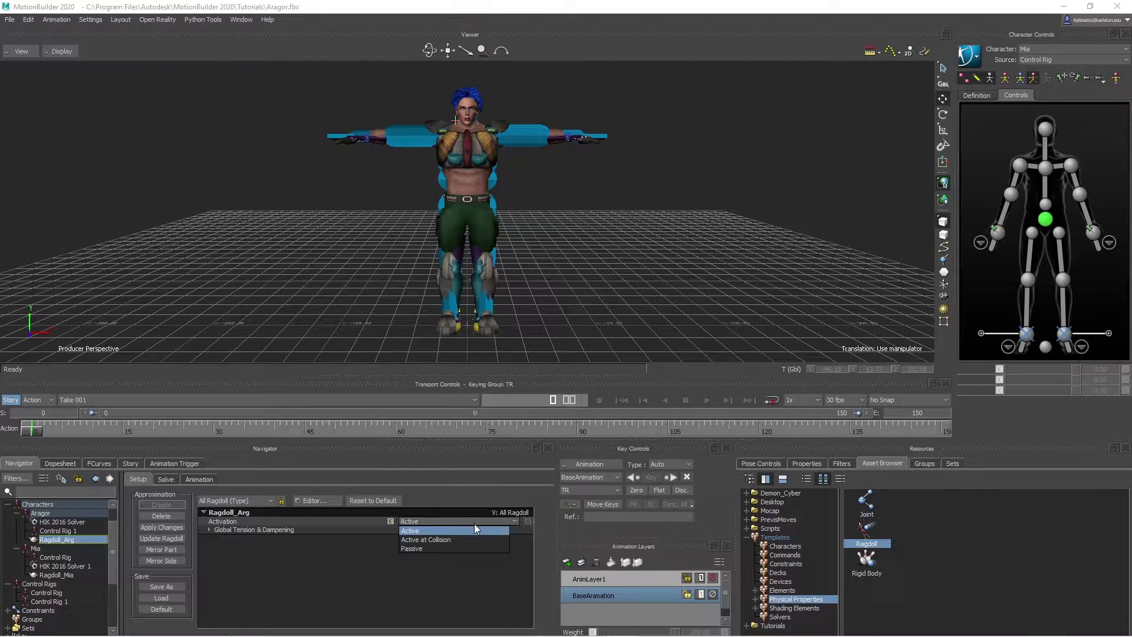
left_click(420, 540)
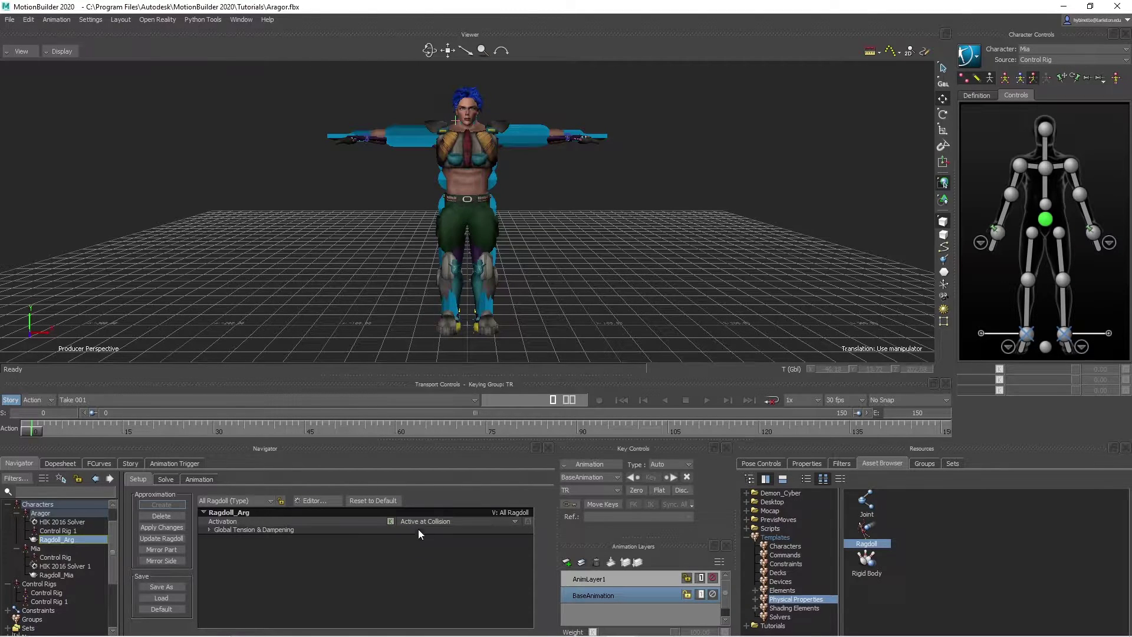
left_click(168, 537)
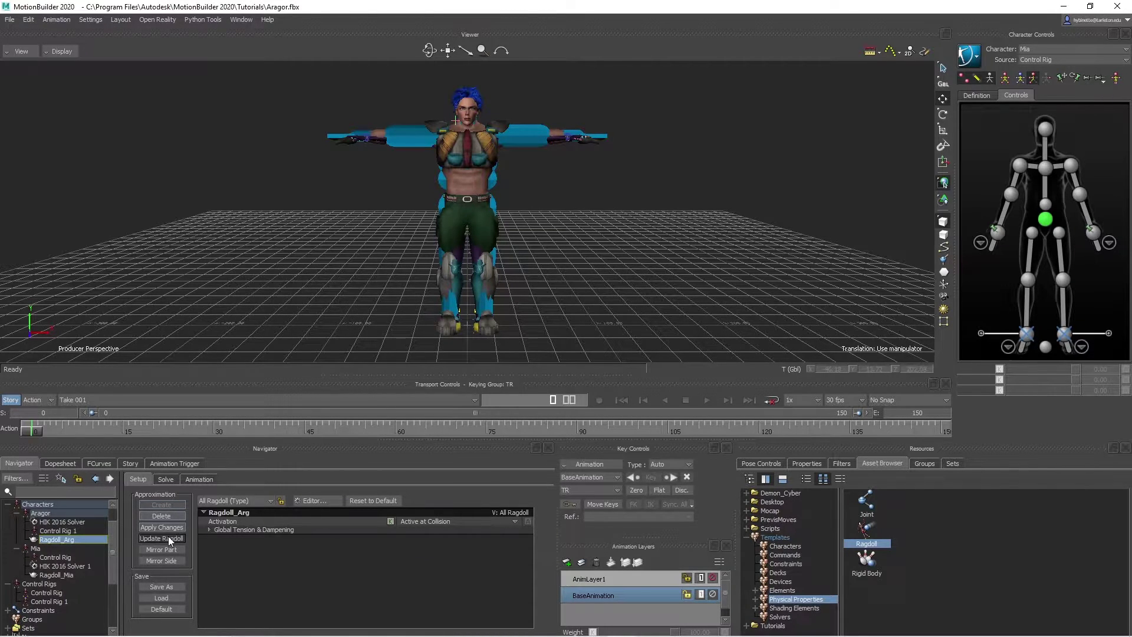
Set Ragdoll_Mia's activation to Passive and create its approximation.
left_click(59, 575)
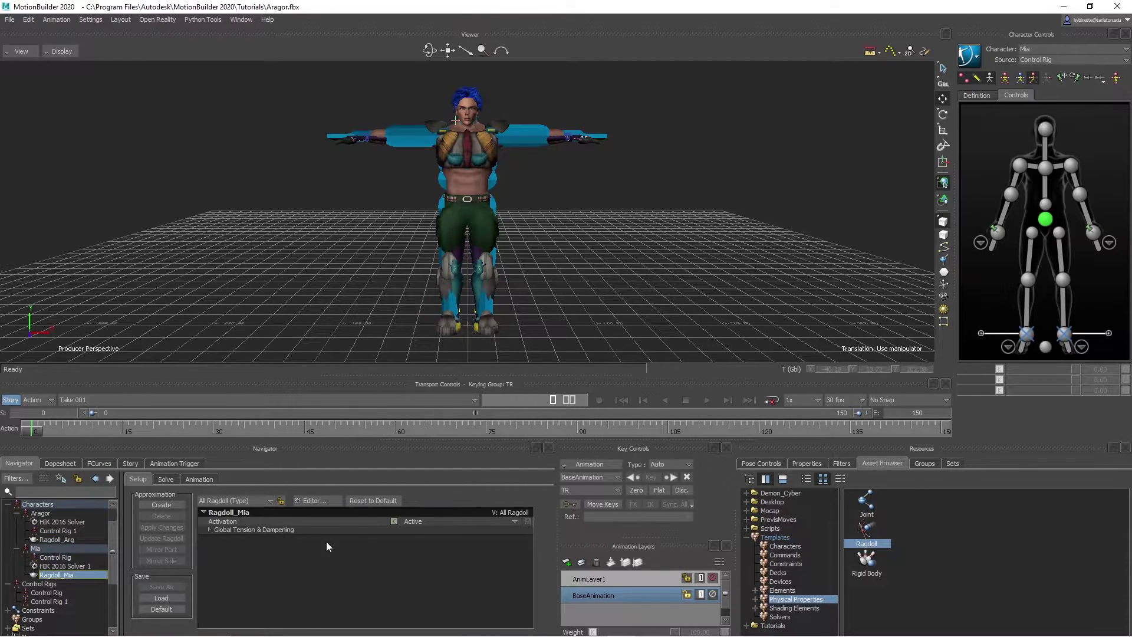
left_click(467, 524)
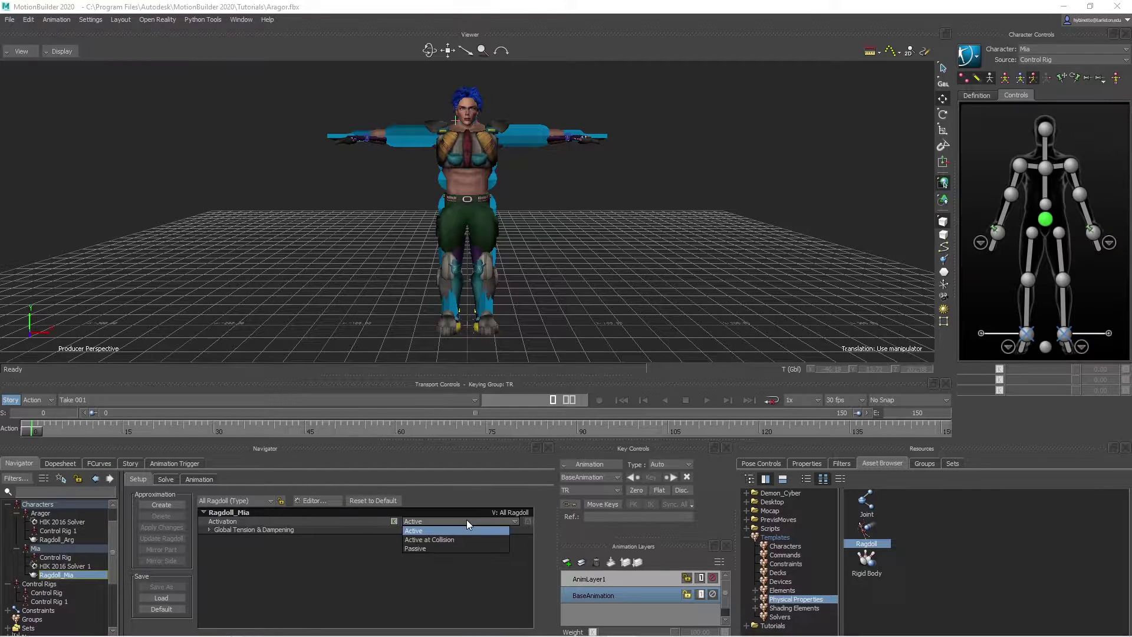
left_click(419, 549)
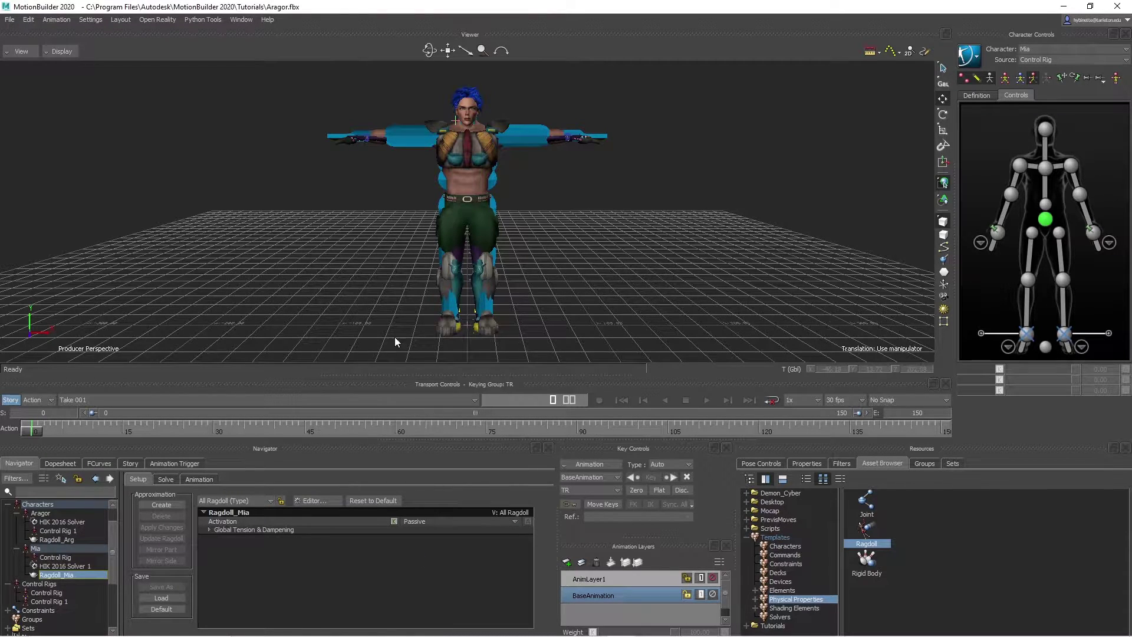
left_click(162, 505)
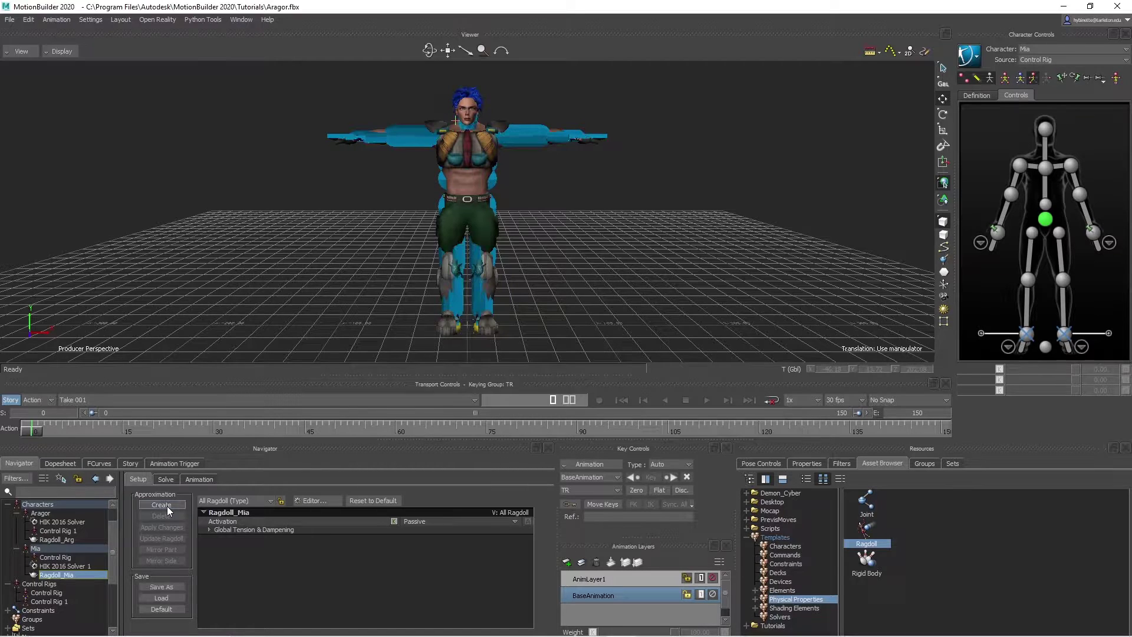
left_click(445, 521)
left_click(446, 522)
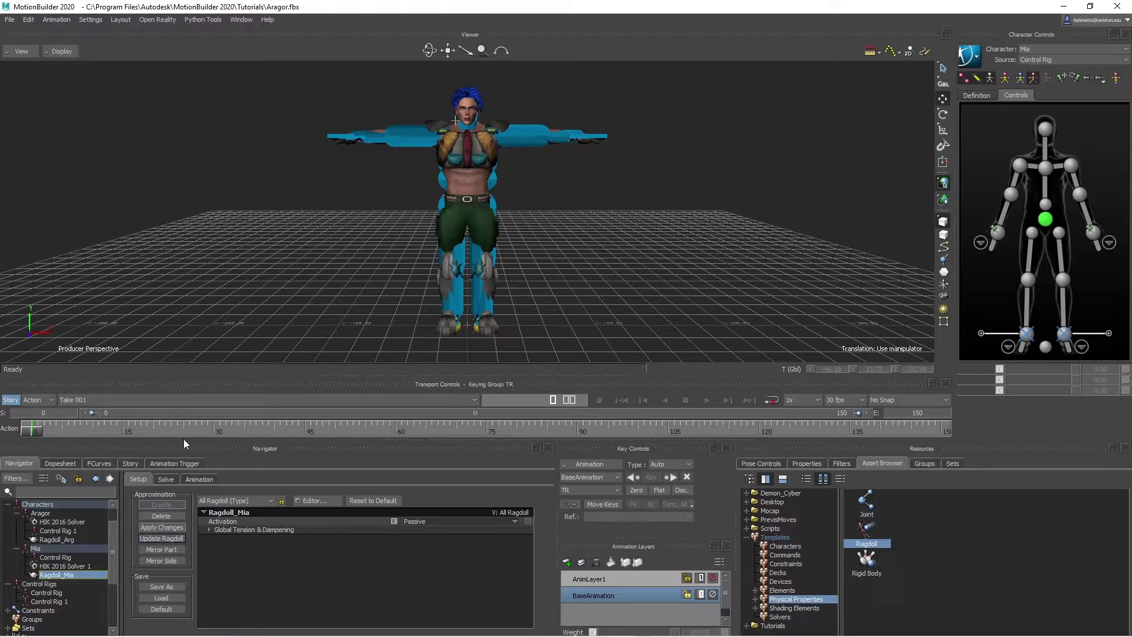
scroll(53, 593, "up", 1)
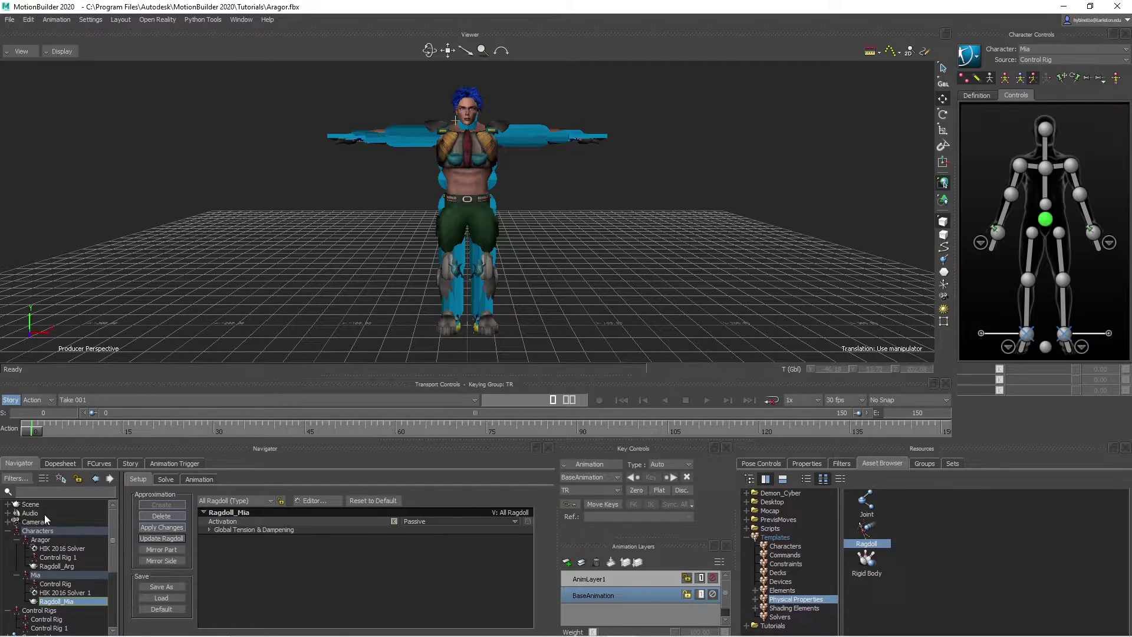
Expand the Scene branch and switch the viewport to X-ray display.
left_click(7, 531)
left_click(8, 505)
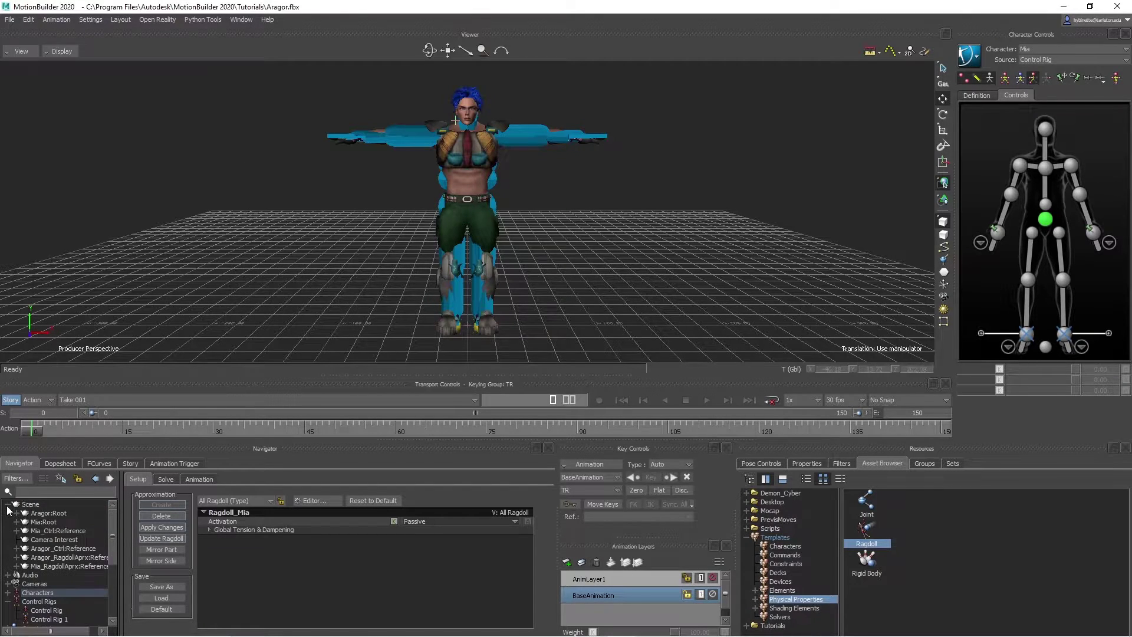
left_click(401, 136)
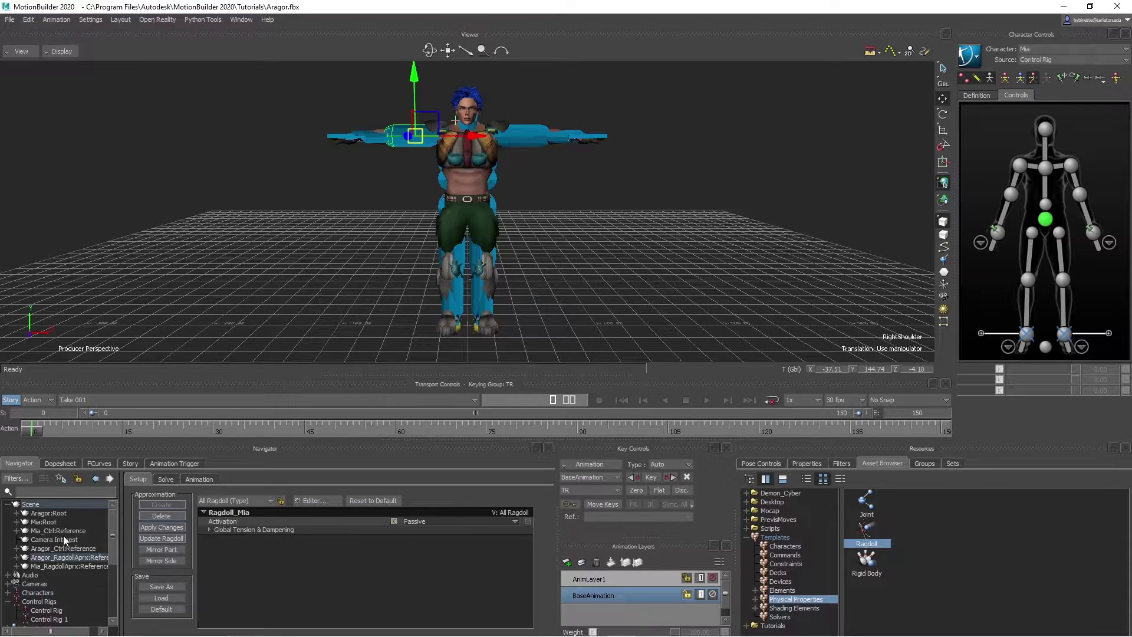
key("ctrl+a")
key("ctrl+a")
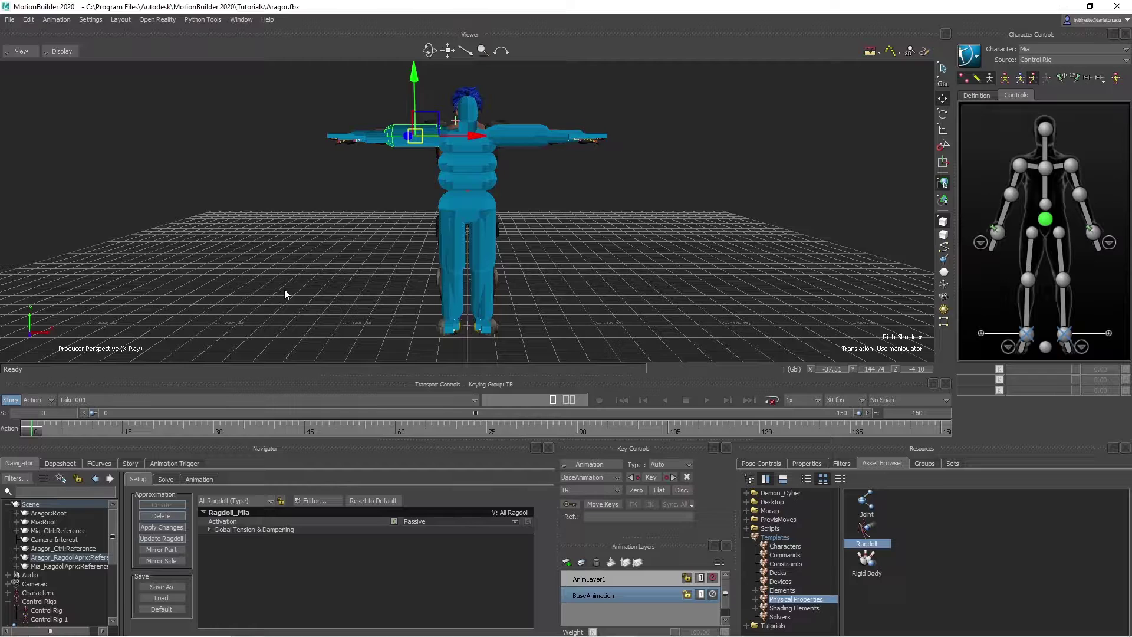
Group both ragdoll approximation branches into a new group and hide it.
left_click(80, 562)
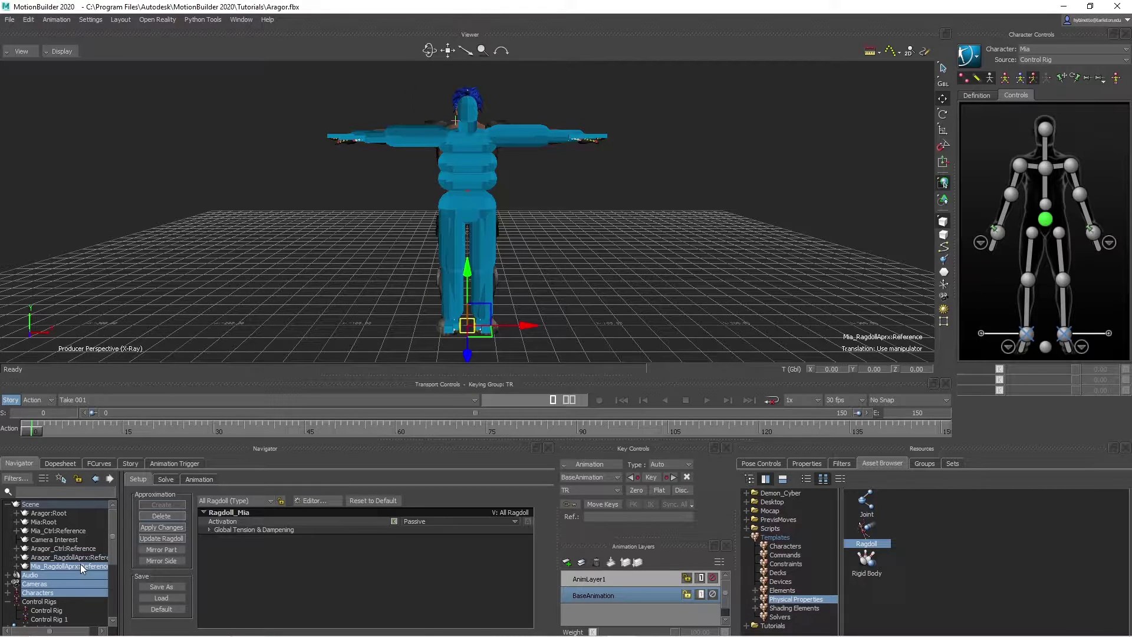
left_click(77, 565, "shift")
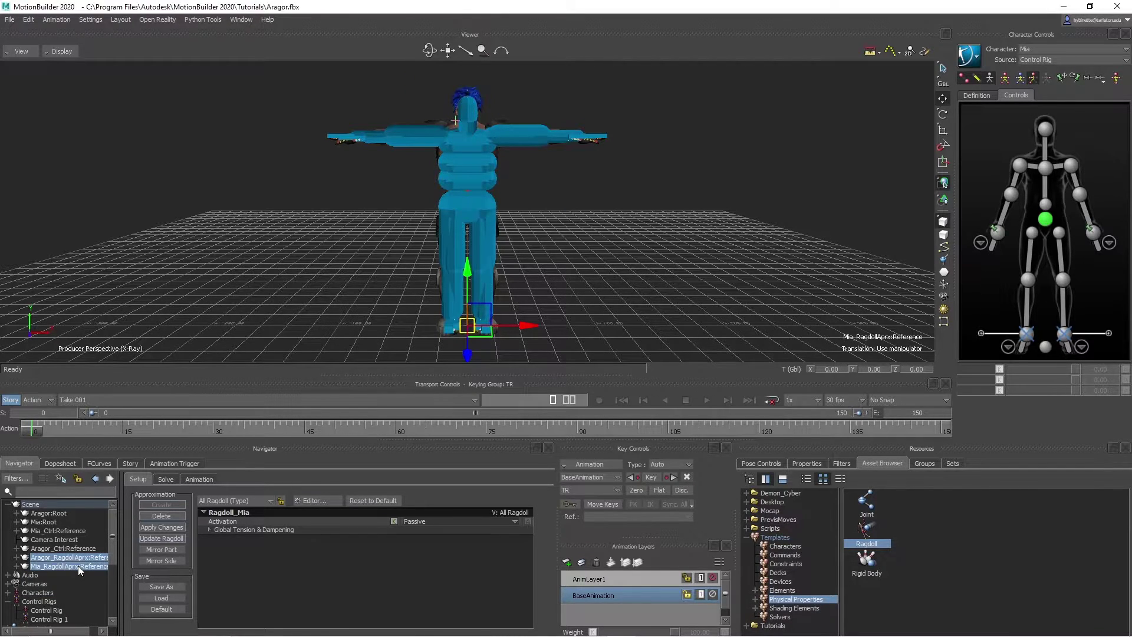
right_click(78, 565)
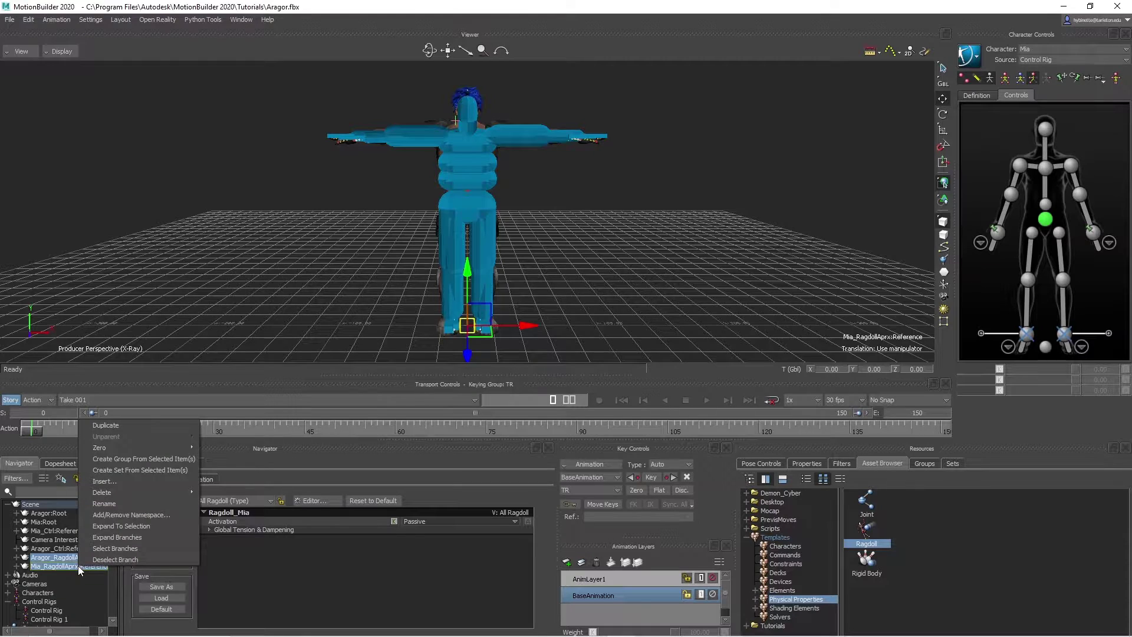
left_click(115, 549)
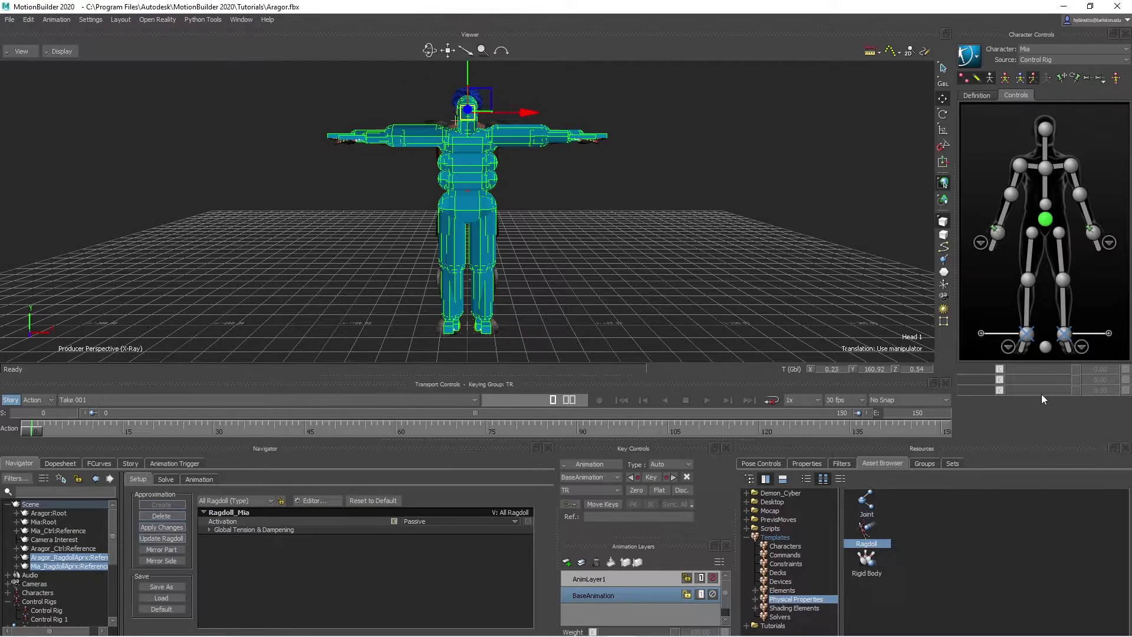
left_click(922, 464)
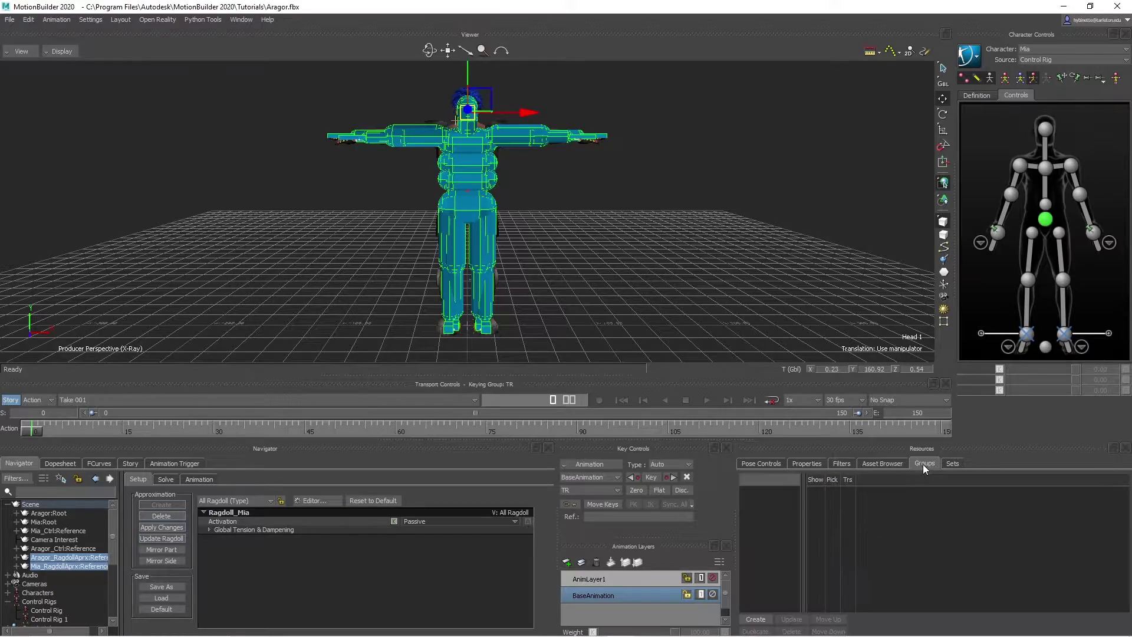
left_click(757, 619)
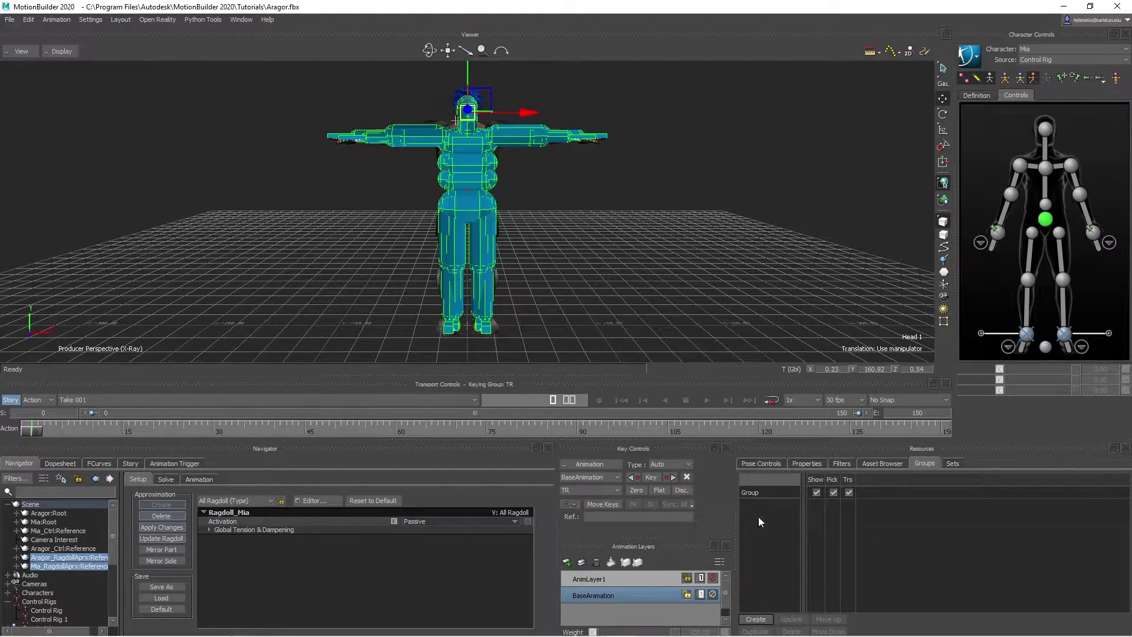
left_click(817, 493)
mouse_move(627, 231)
left_mouse_down()
mouse_move(656, 230)
mouse_move(625, 232)
left_mouse_up()
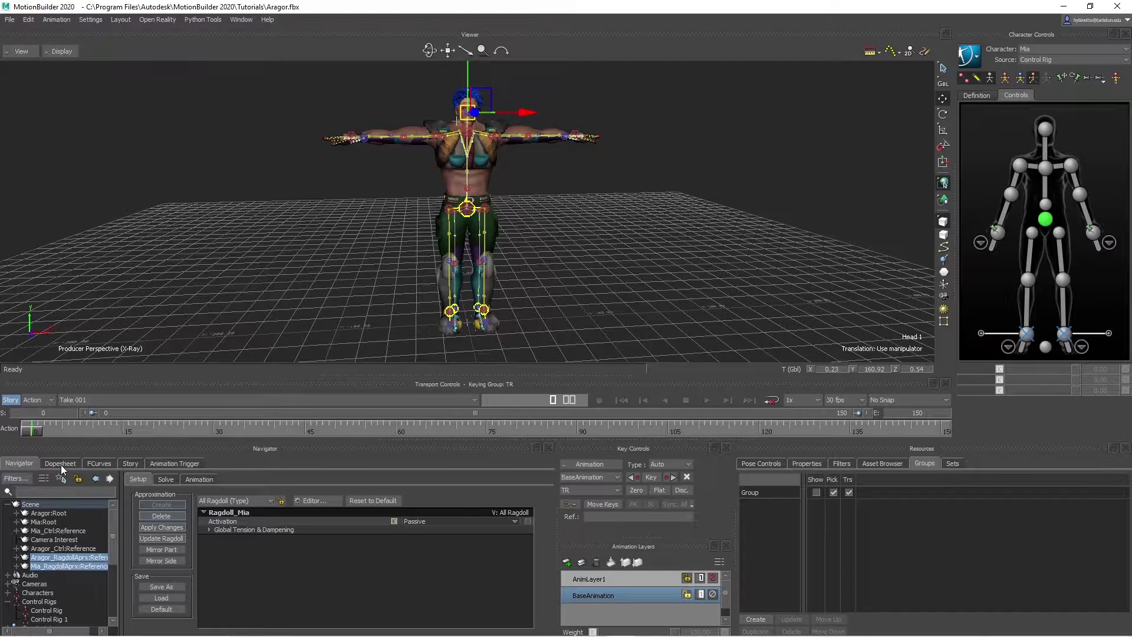
Insert two Character Animation Tracks in the Story timeline.
left_click(129, 464)
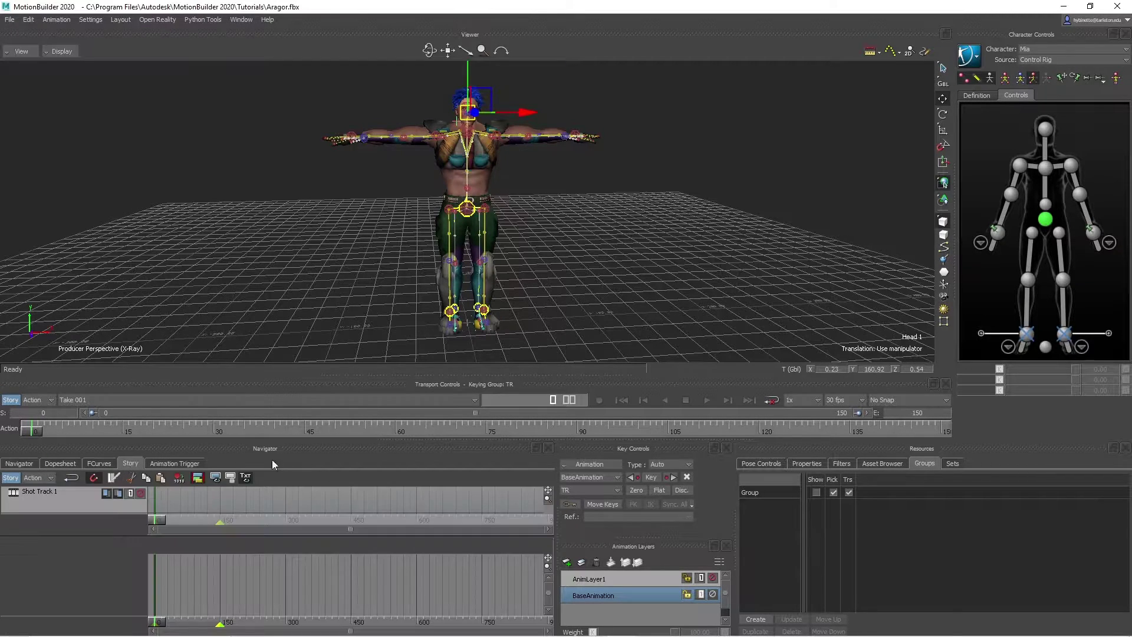
right_click(106, 572)
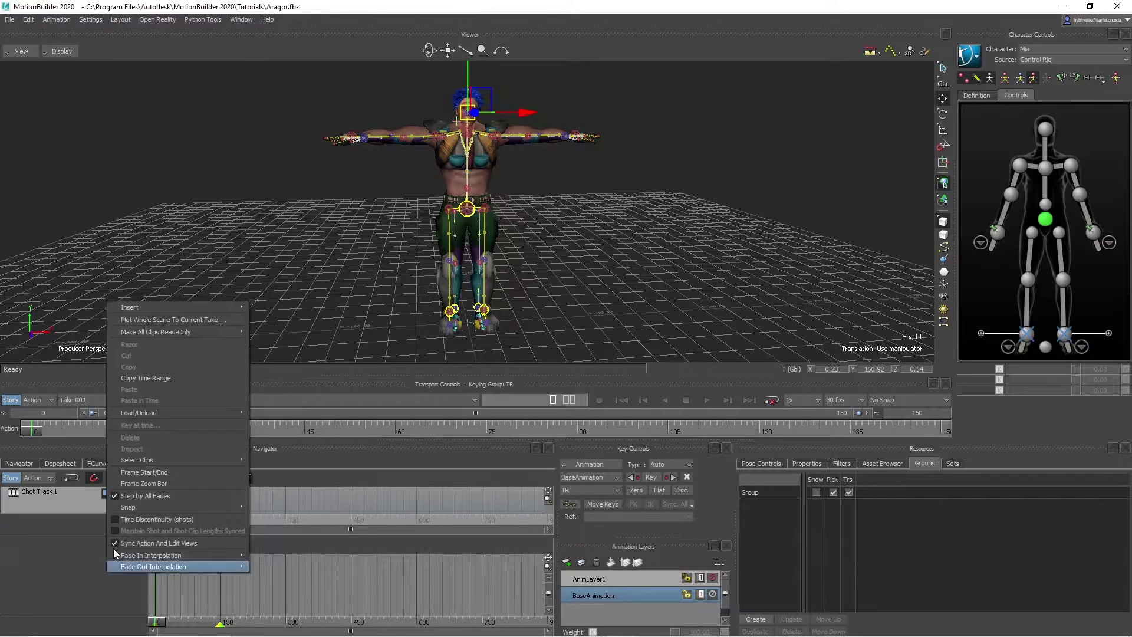
left_click(33, 587)
right_click(68, 582)
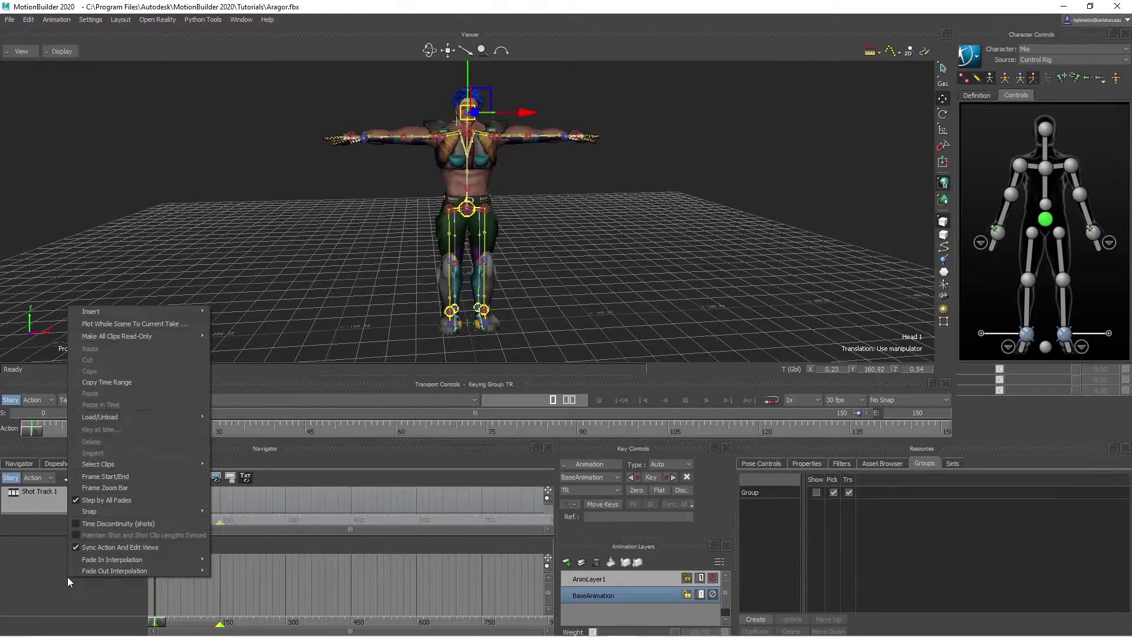
mouse_move(97, 310)
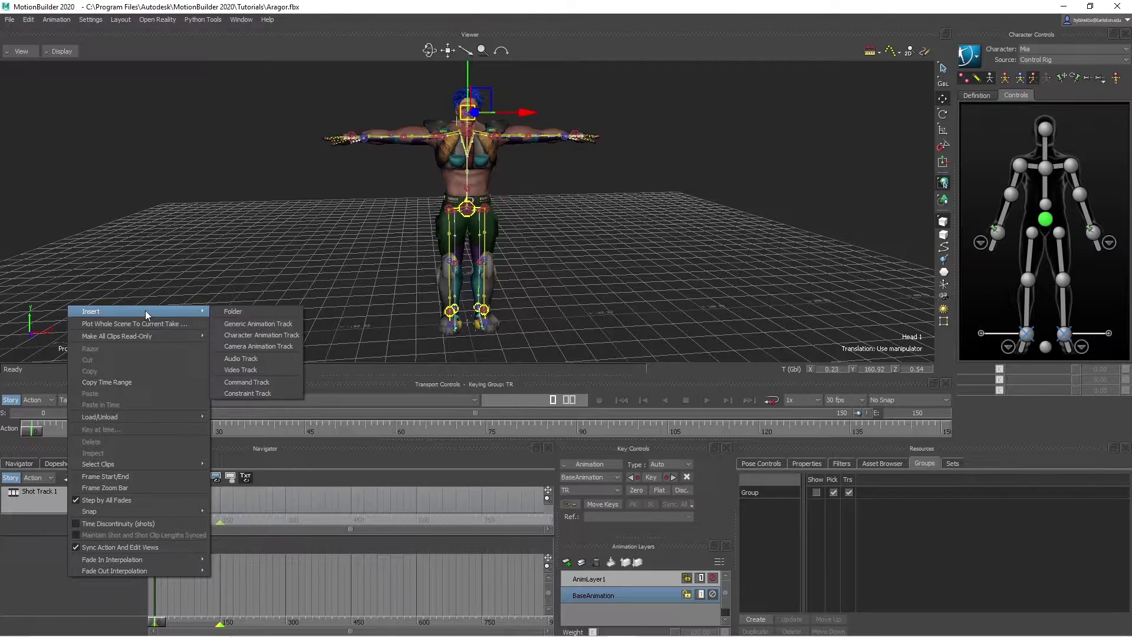
left_click(283, 337)
right_click(96, 604)
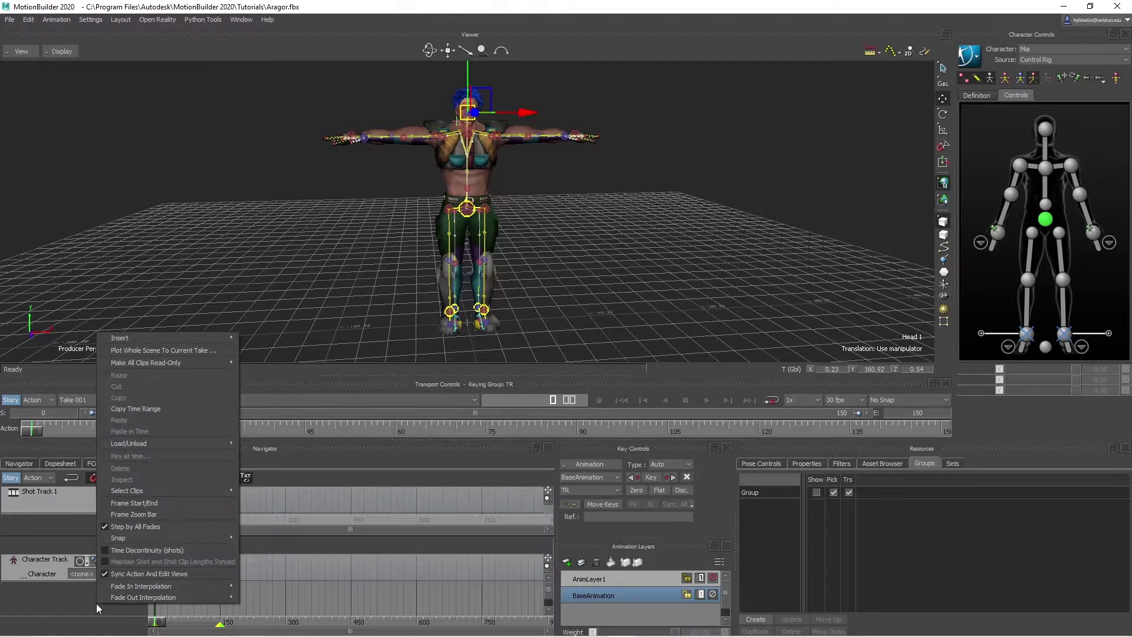
mouse_move(170, 339)
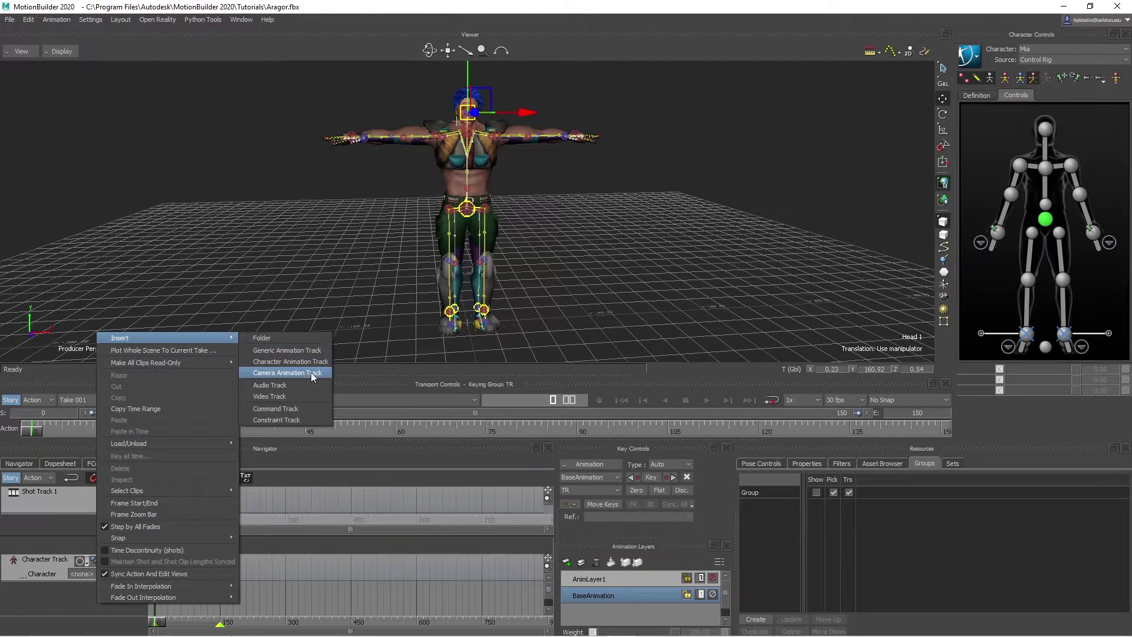
left_click(289, 362)
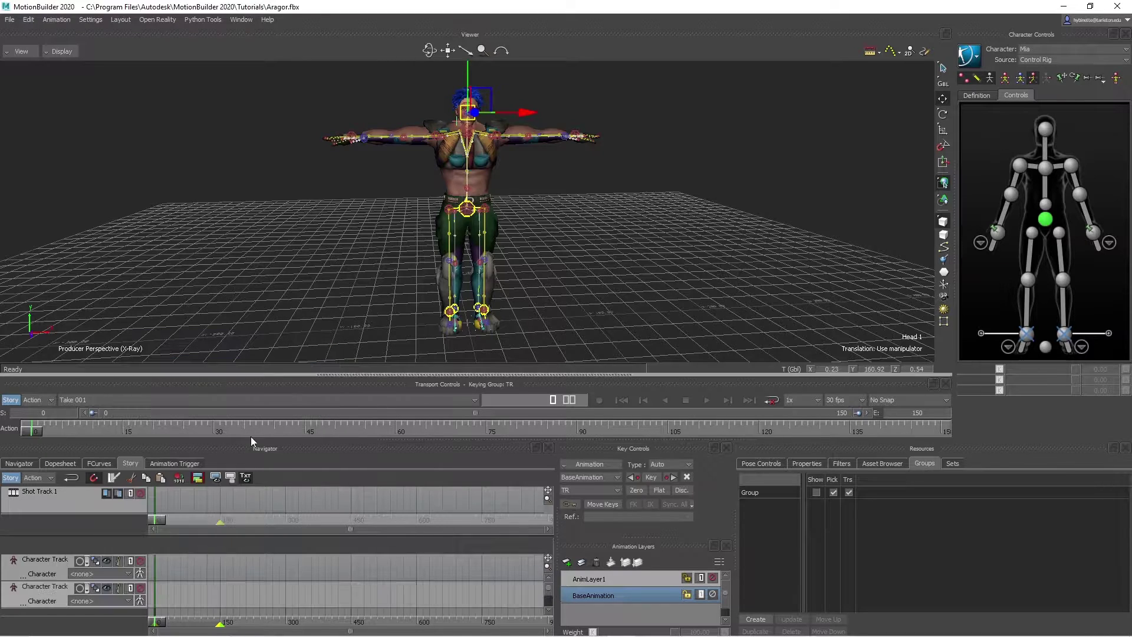
Assign Aragor to the first character track and Mia to the second.
left_click(117, 573)
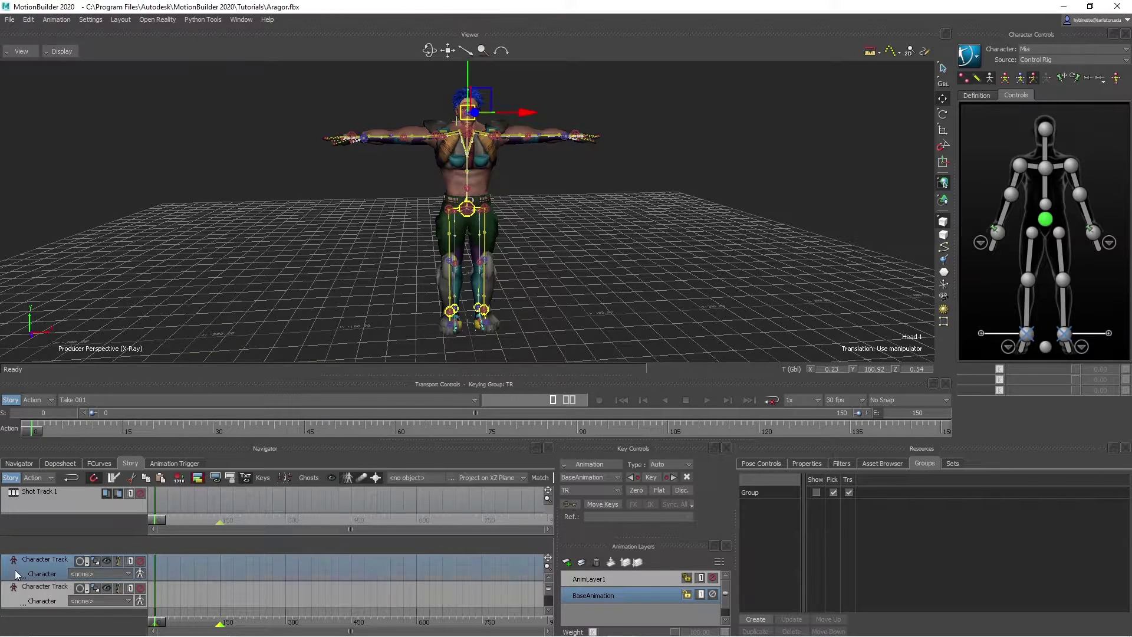
left_click(116, 573)
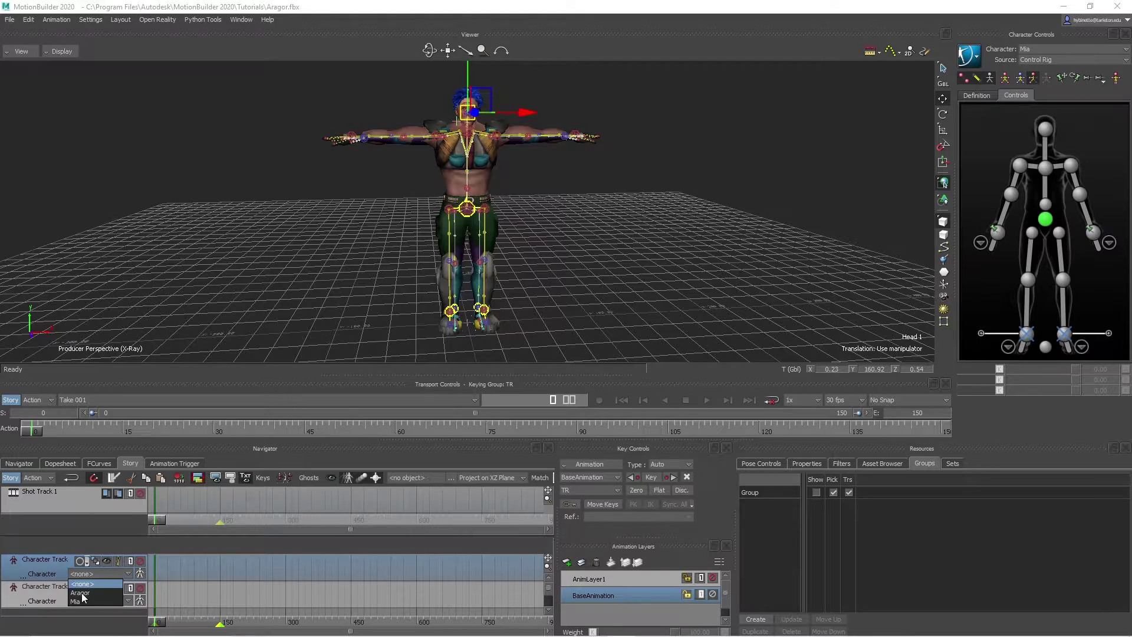
left_click(114, 600)
left_click(113, 600)
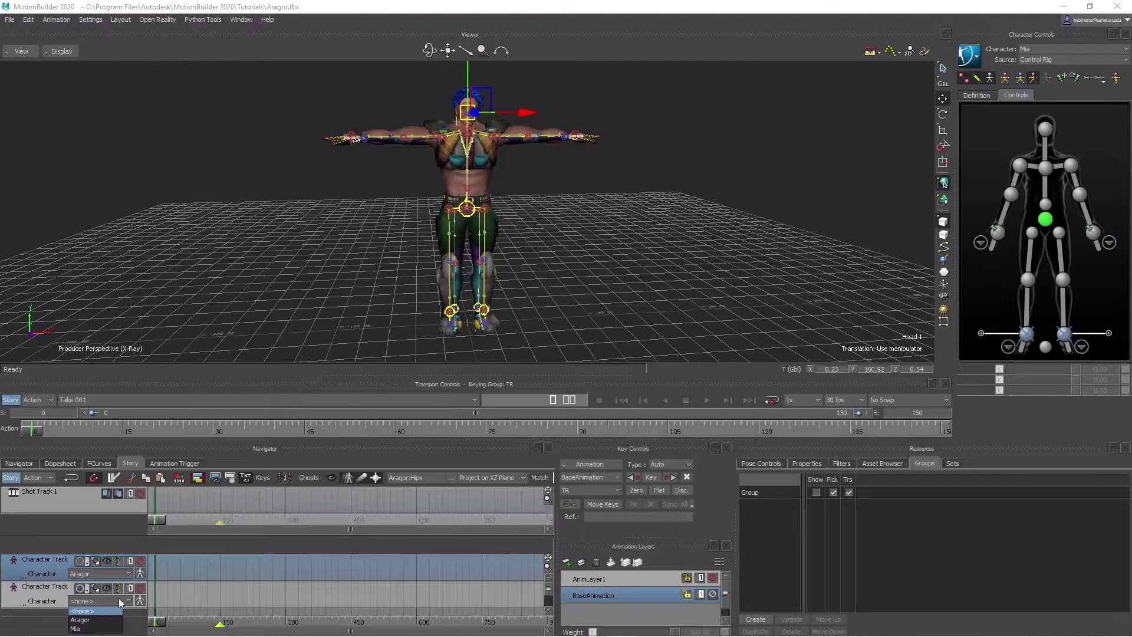
left_click(76, 629)
left_click(34, 602)
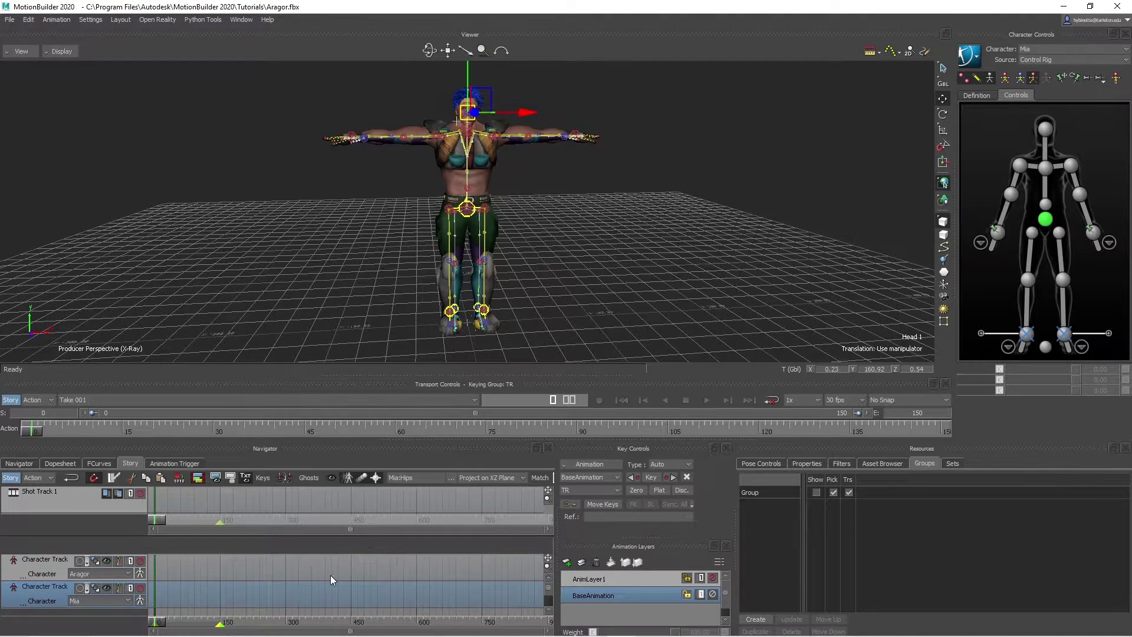
Place the Punch motion from the Tutorials folder on Mia's character track.
left_click(887, 465)
left_click(770, 626)
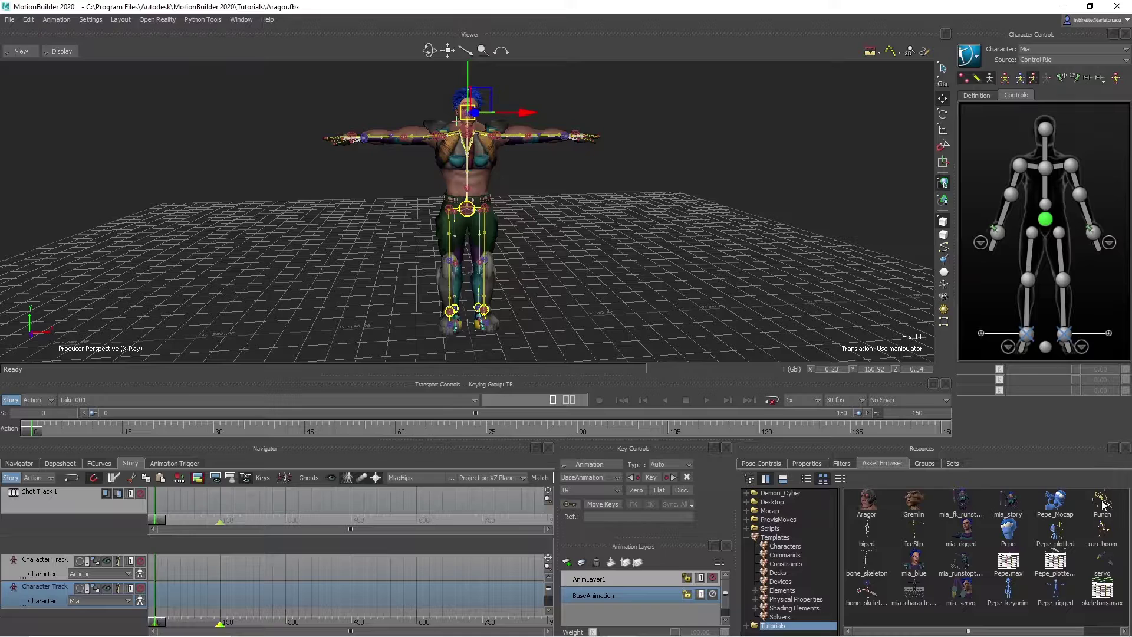
left_click_drag(1101, 502, 161, 597)
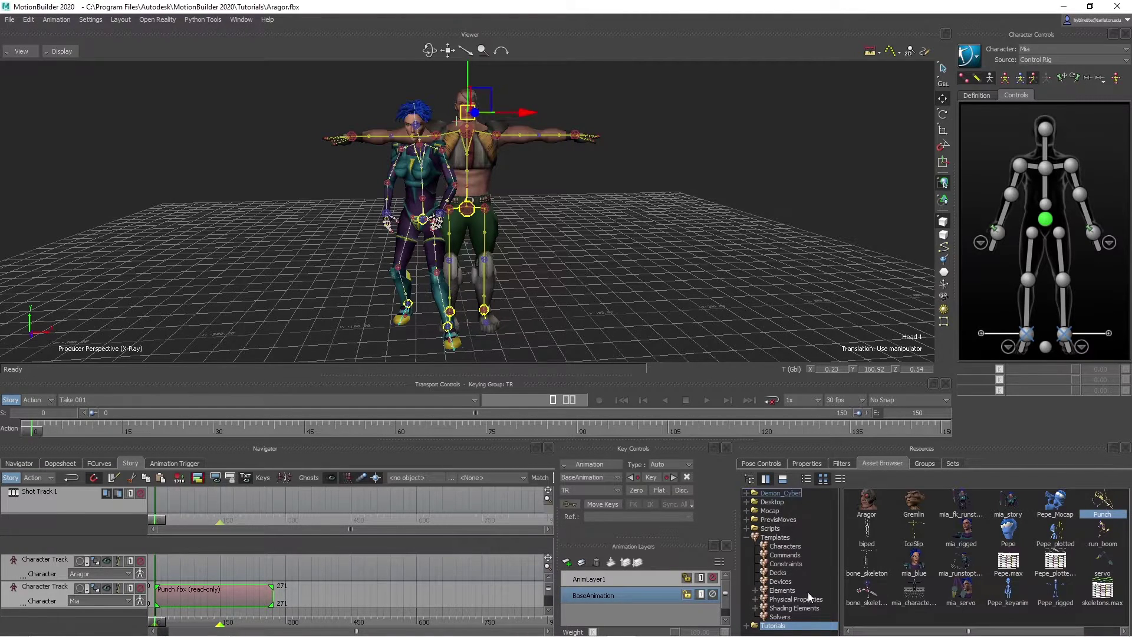
Put the Jog_Straight clip on Aragor's track and lengthen it to frame 296.
left_click(781, 520)
left_click(840, 479)
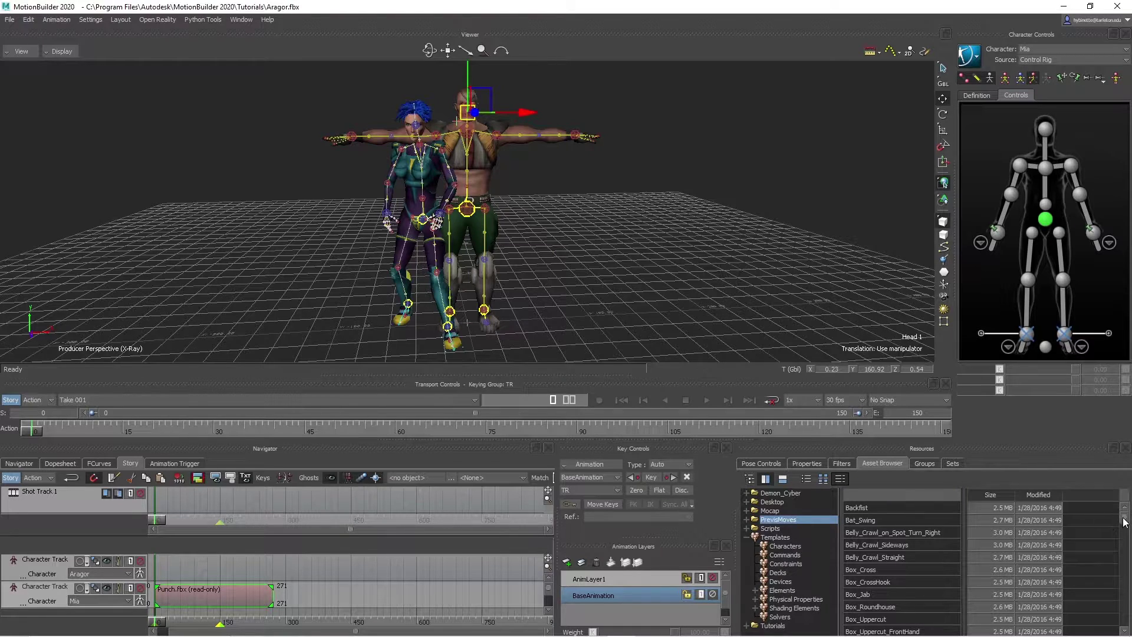
left_click_drag(1124, 521, 1124, 622)
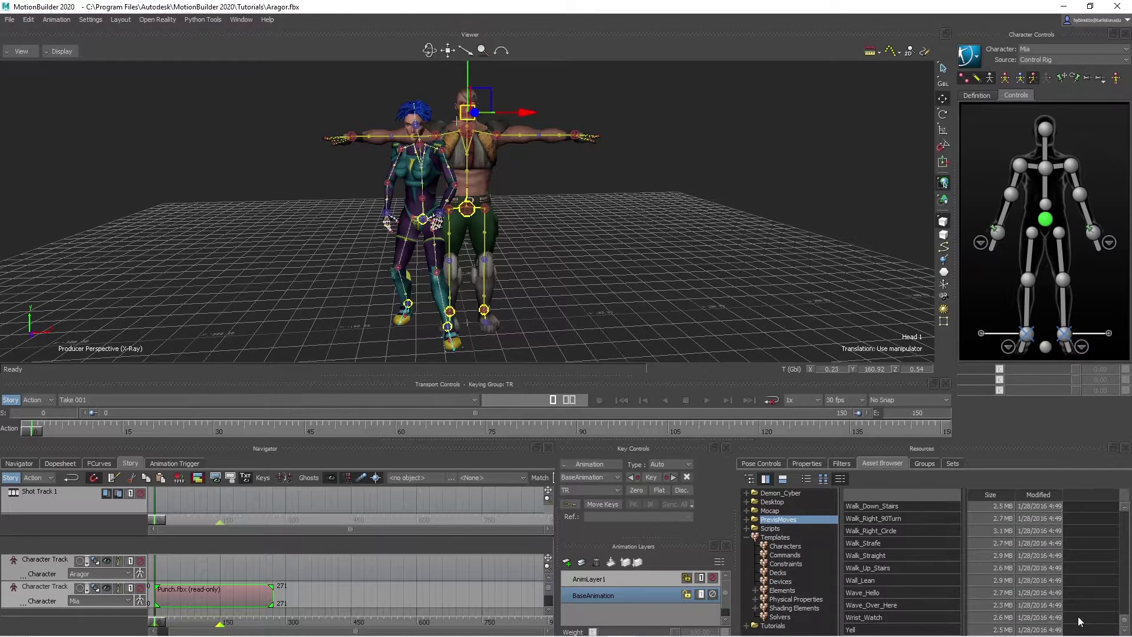
left_click(869, 558)
scroll(887, 562, "up", 6)
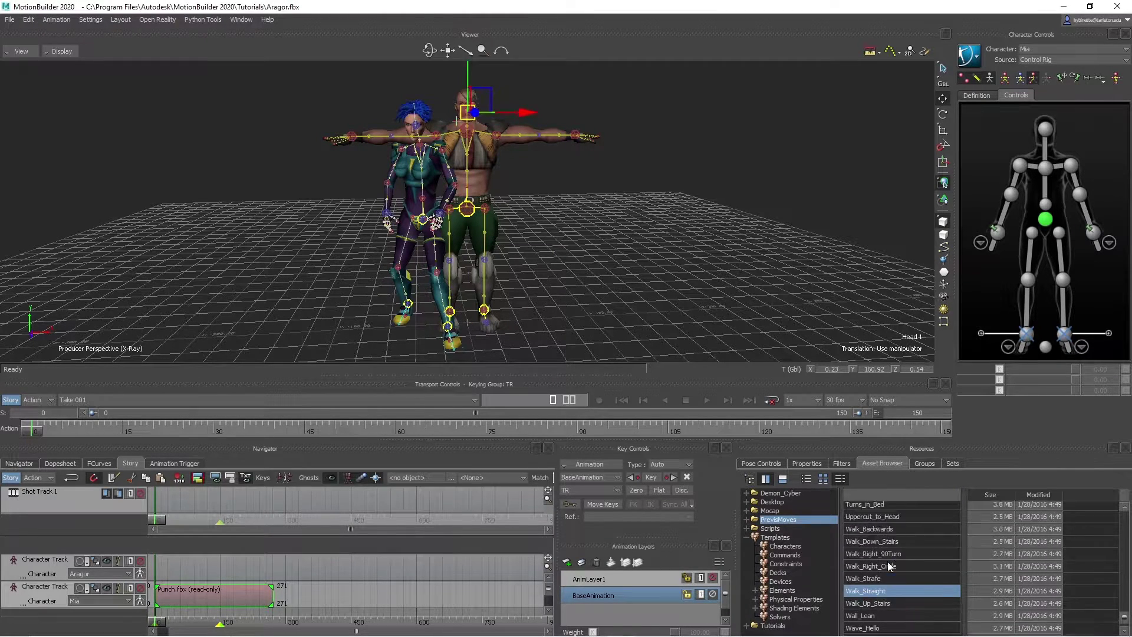
scroll(890, 561, "up", 8)
scroll(890, 561, "up", 8)
left_click_drag(888, 567, 535, 578)
left_click_drag(165, 566, 166, 566)
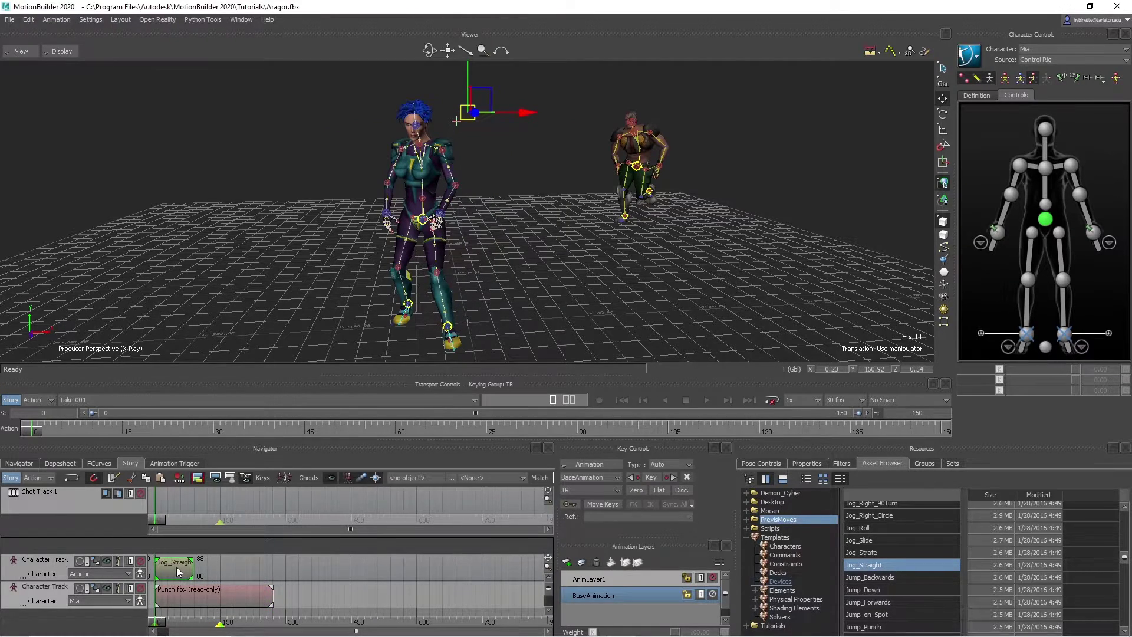
left_click_drag(192, 566, 283, 566)
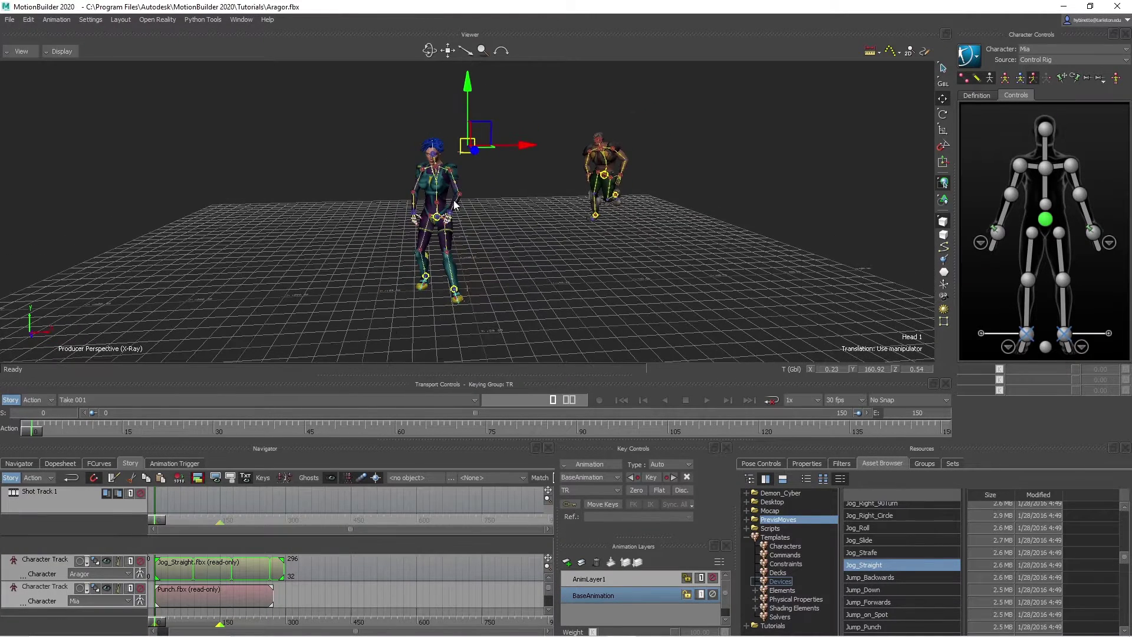
left_click_drag(31, 431, 154, 434)
Check Aragor's Jog_Straight path, then select Mia's Punch clip.
left_click(105, 561)
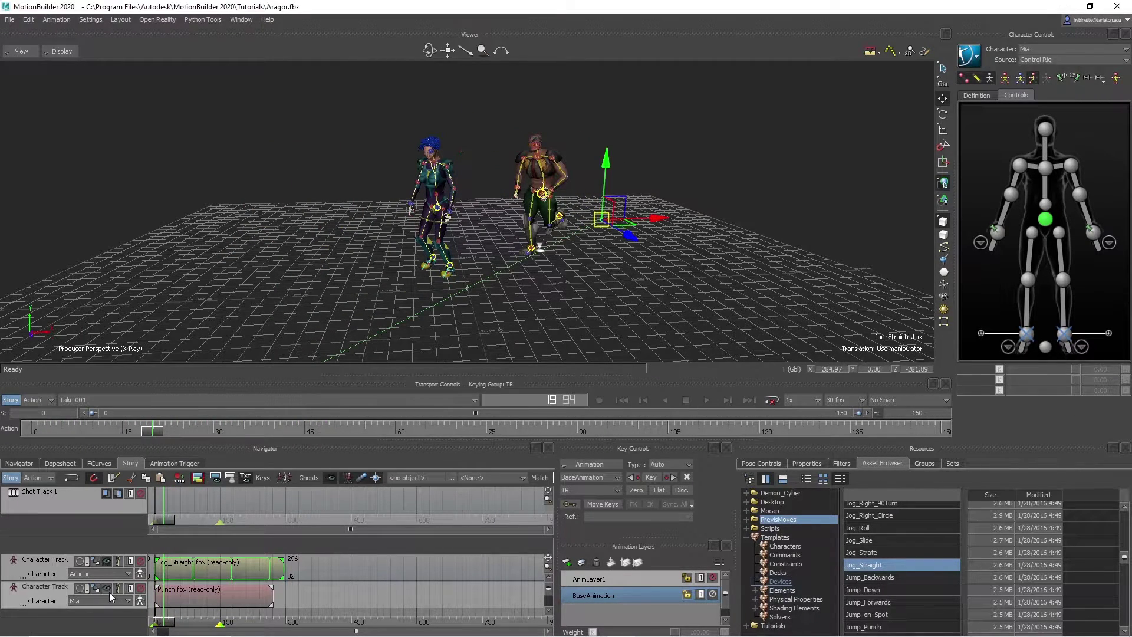
left_click(108, 589)
middle_click_drag(446, 248, 372, 289)
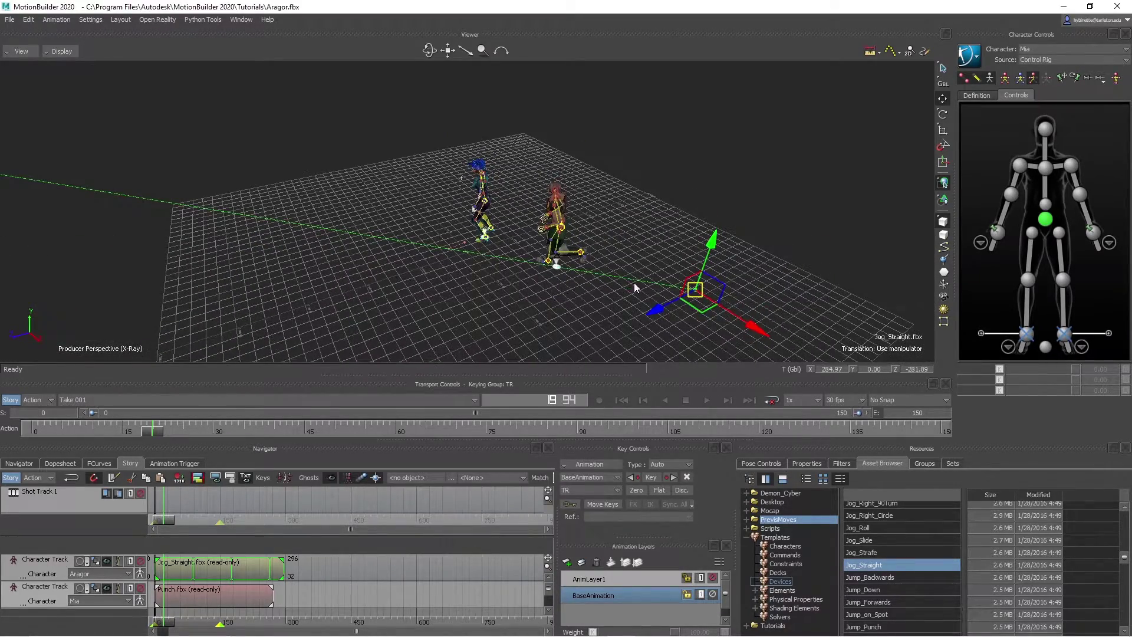
left_click(47, 574)
left_click(37, 599)
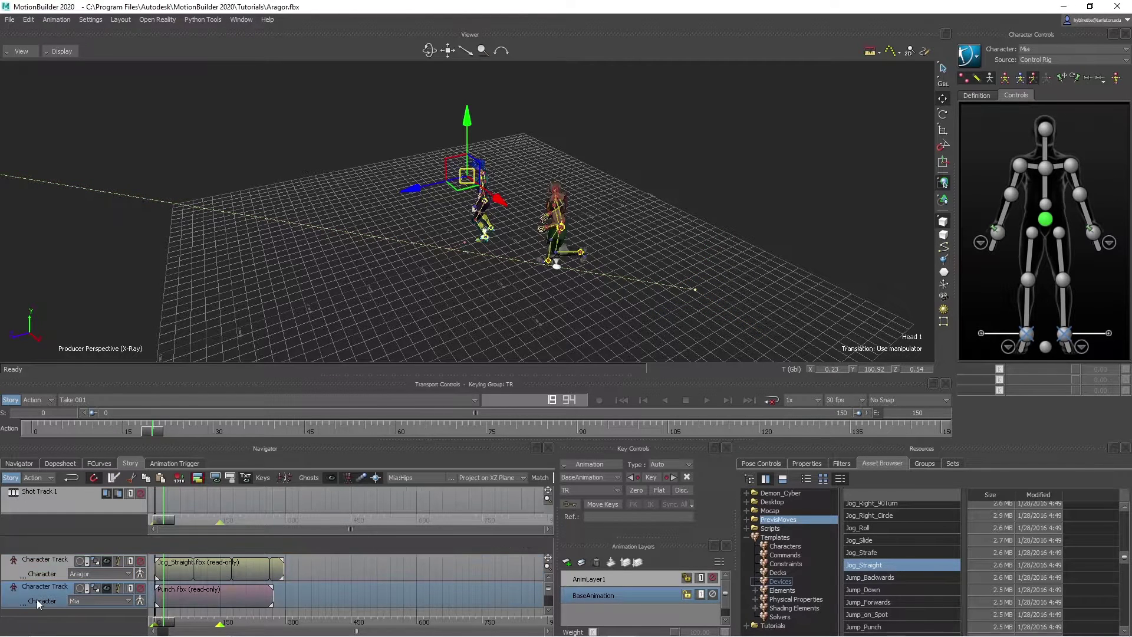
left_click(212, 590)
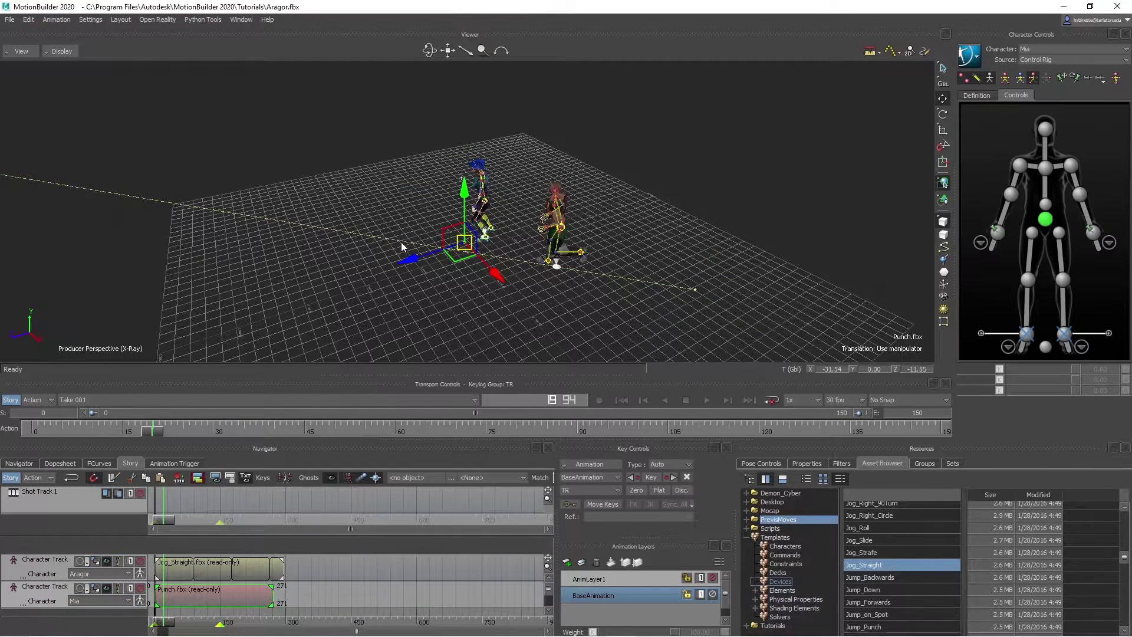
Rotate the Punch clip about Y and move it to about X -243.31, Z 368.68.
key("r")
left_click_drag(422, 282, 520, 278)
key("t")
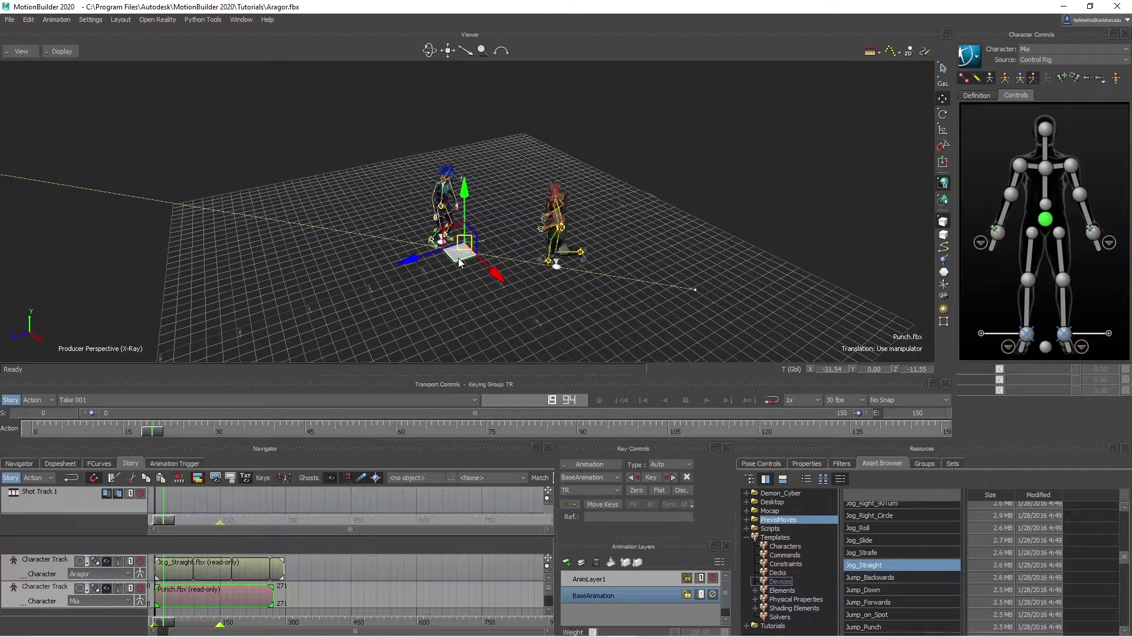
left_click_drag(459, 257, 305, 238)
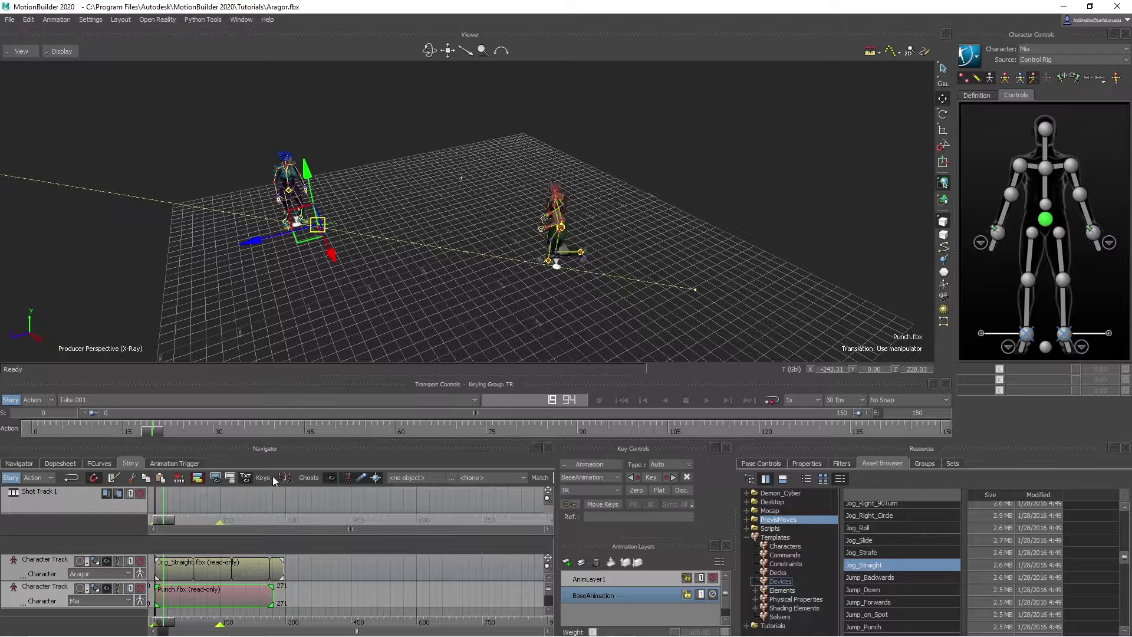
left_click_drag(166, 525, 236, 524)
left_click_drag(233, 354, 209, 216, "ctrl+shift")
Slide Aragor's Jog_Straight clip to roughly X -1434.60, Z -1368.80, near Mia.
left_click(180, 572)
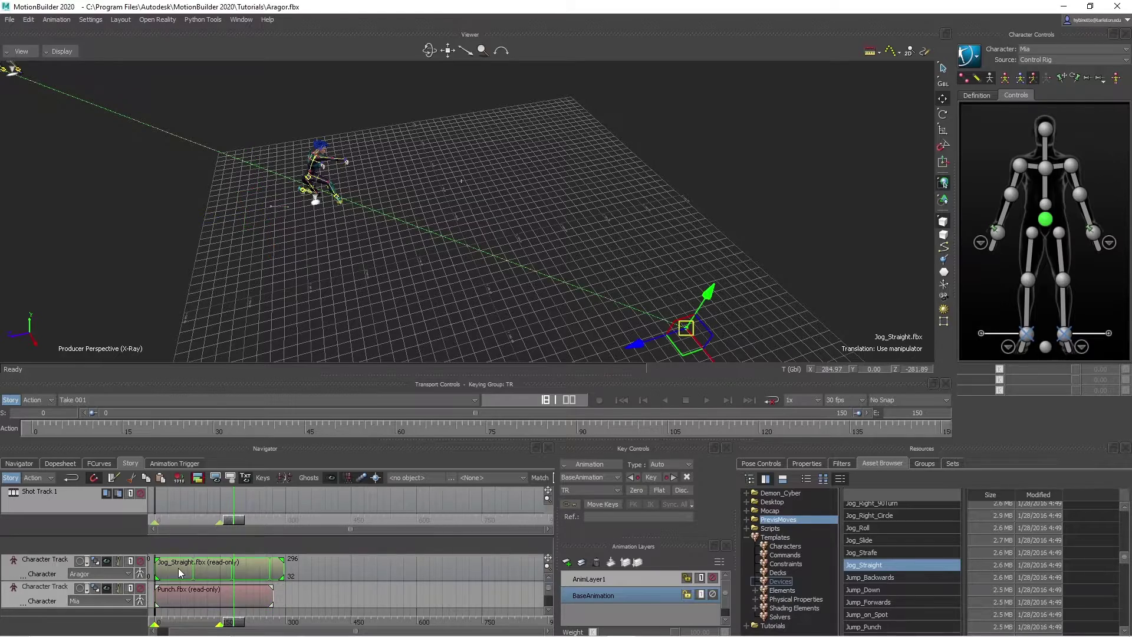
scroll(461, 178, "down", 5)
left_click_drag(540, 260, 1029, 468)
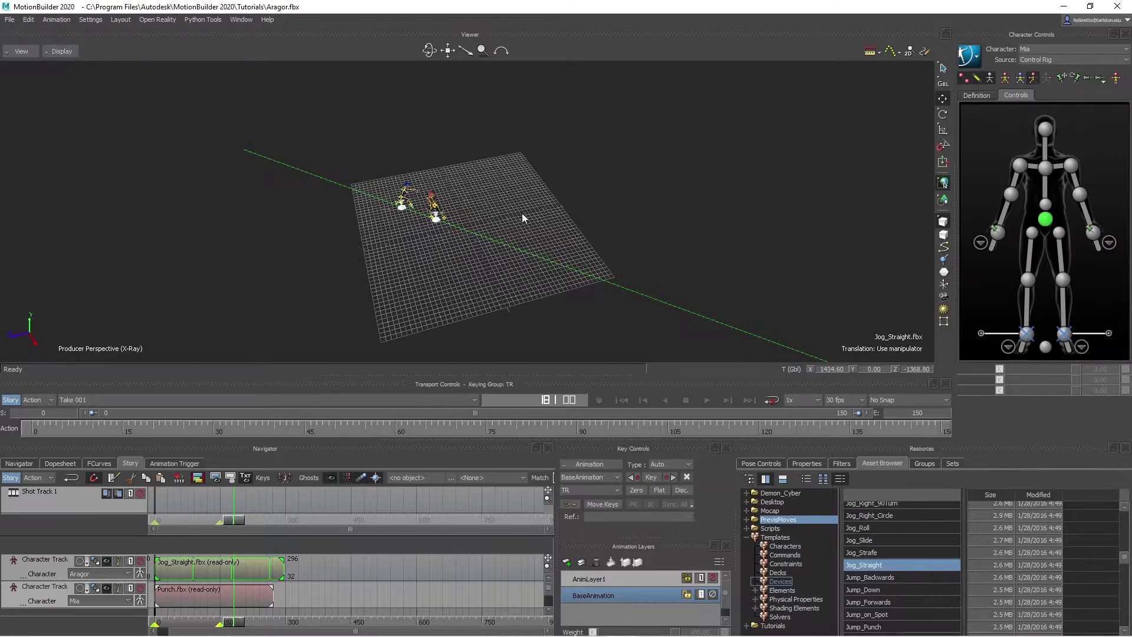
scroll(537, 214, "up", 10)
middle_click_drag(535, 219, 540, 184)
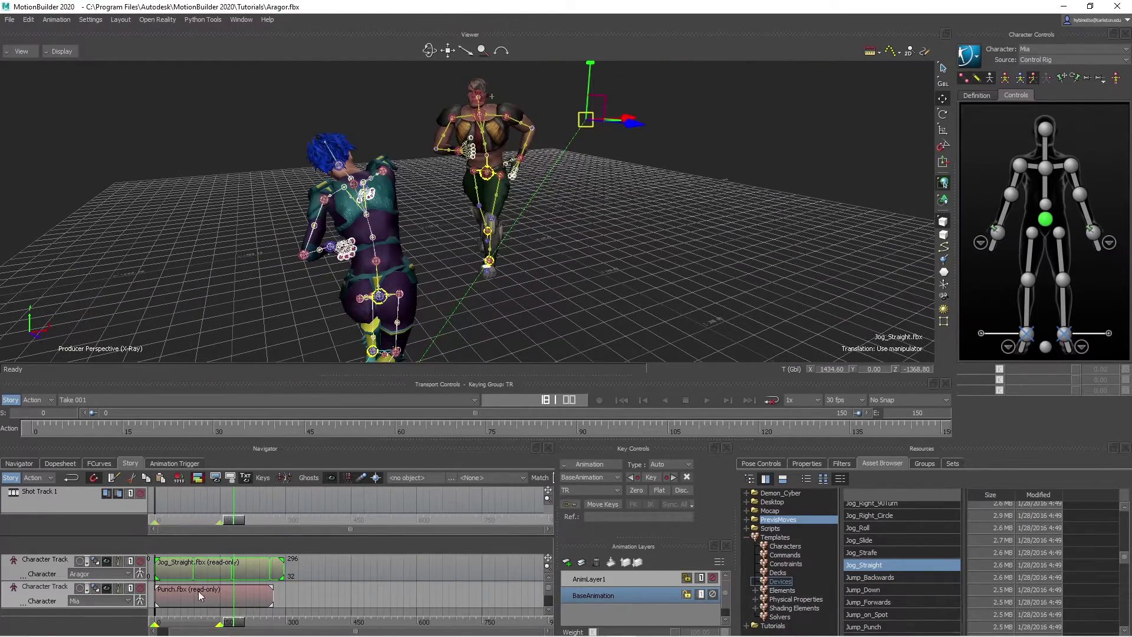
Select Mia's Punch.fbx clip and drag it toward Aragor.
left_click(221, 598)
left_click(36, 601)
left_click(194, 599)
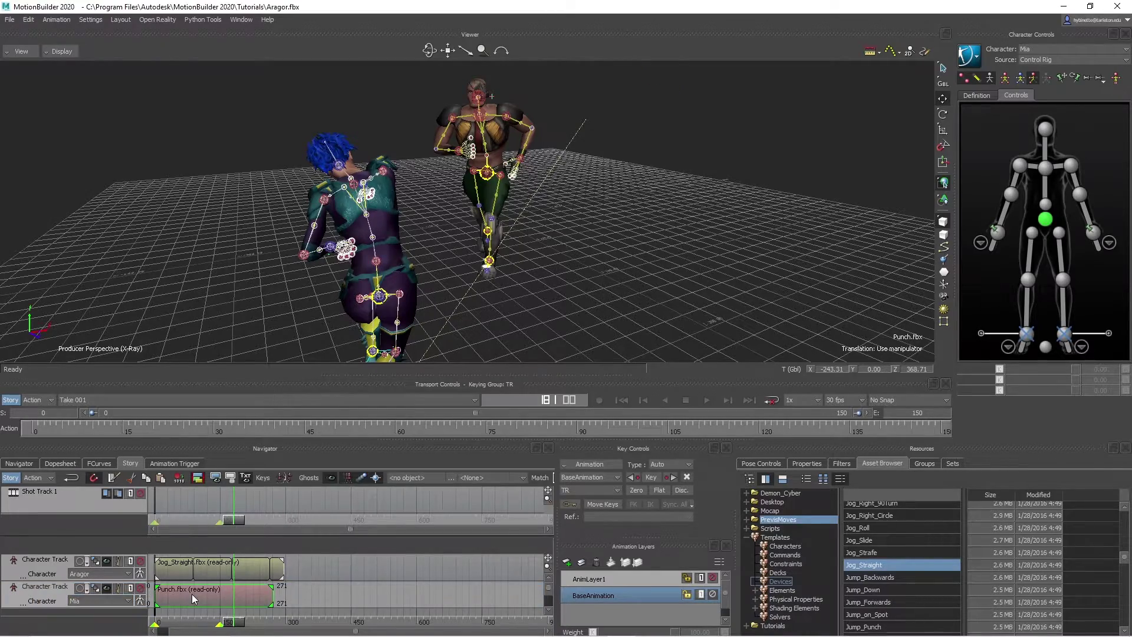
middle_click_drag(502, 151, 431, 236)
left_click_drag(456, 283, 518, 264)
middle_click_drag(518, 264, 485, 263)
Turn off X-Ray, review the punch from both sides, and nudge Mia to about X -156.95, Z 297.72.
key("ctrl+x")
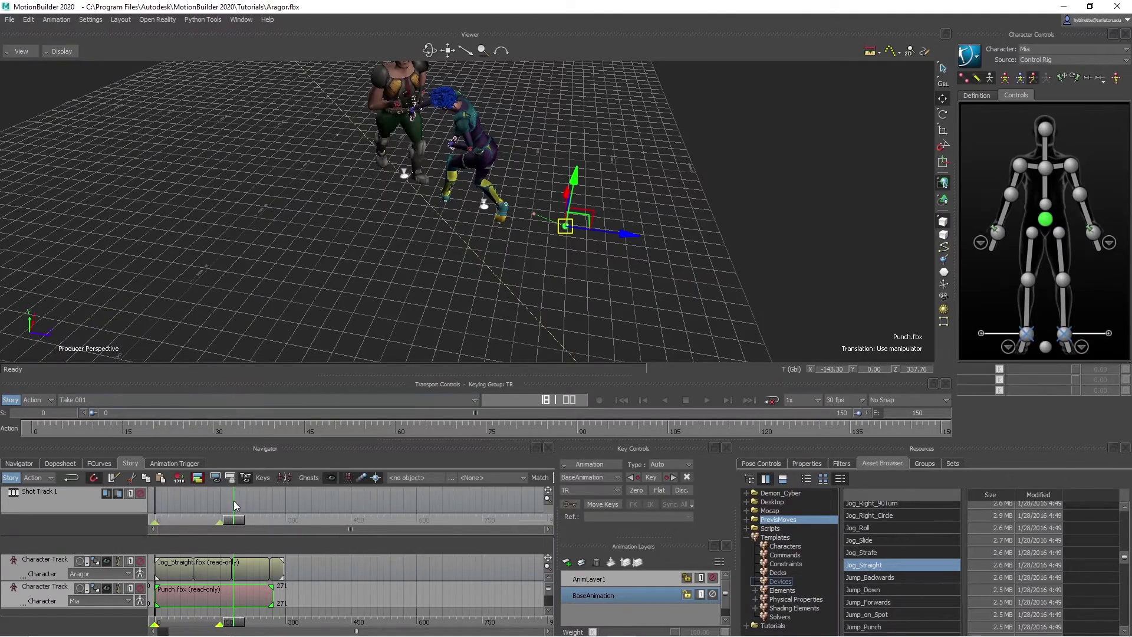
mouse_move(235, 521)
left_mouse_down()
mouse_move(224, 522)
mouse_move(236, 522)
left_mouse_up()
middle_click_drag(331, 254, 218, 266)
mouse_move(234, 525)
left_mouse_down()
mouse_move(219, 525)
mouse_move(235, 524)
left_mouse_up()
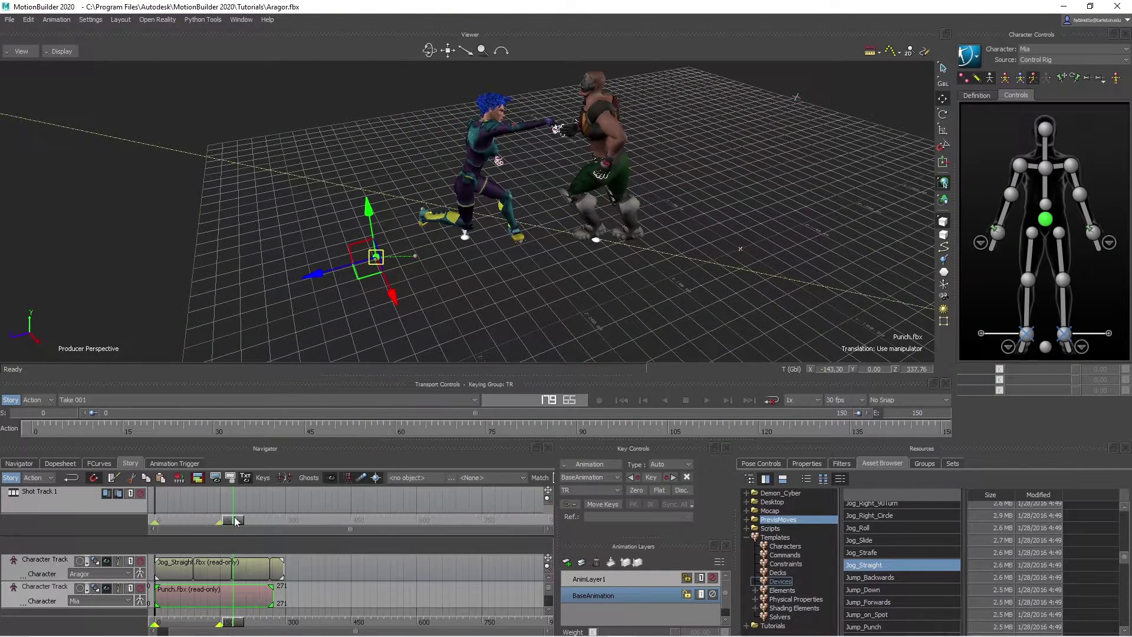
left_click_drag(361, 275, 399, 247)
middle_click_drag(400, 247, 464, 335)
mouse_move(463, 335)
left_mouse_down()
mouse_move(453, 333)
mouse_move(460, 324)
left_mouse_up()
middle_click_drag(463, 319, 447, 197)
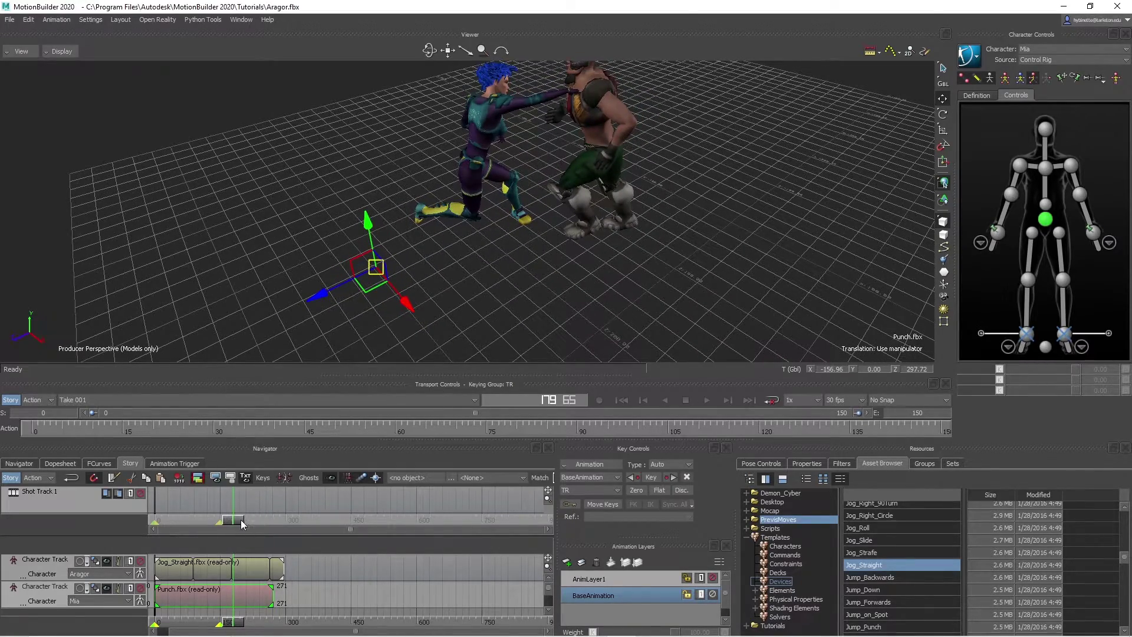
Set the timeline end frame to 316 and return to frame 0.
left_click_drag(246, 622, 195, 624)
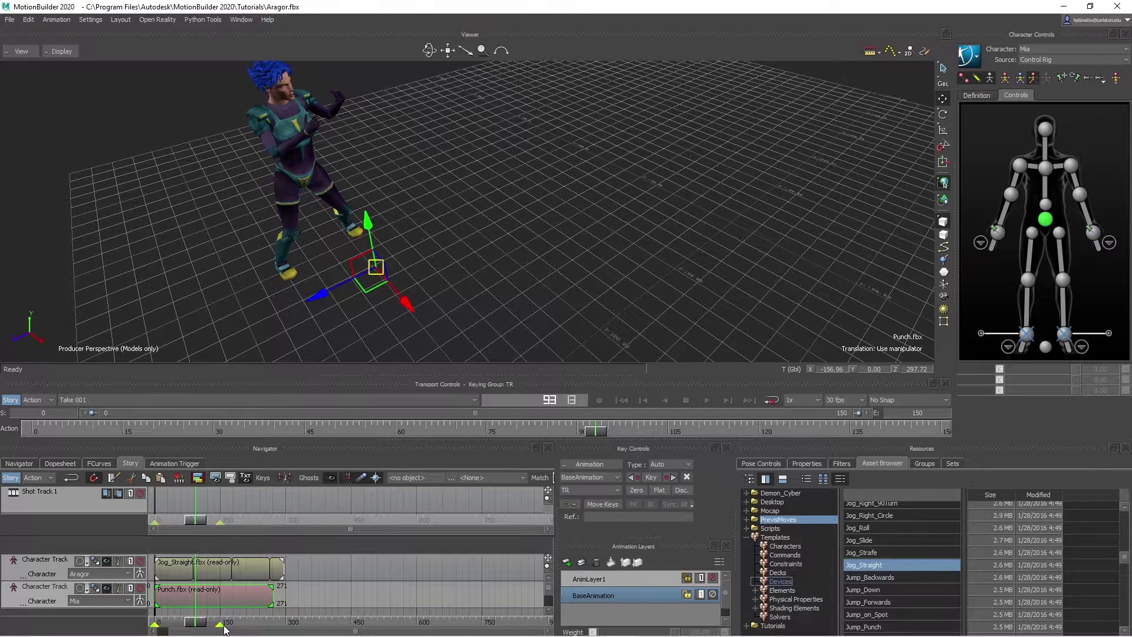
left_click_drag(225, 630, 299, 631)
left_click_drag(200, 624, 143, 622)
scroll(269, 277, "down", 6)
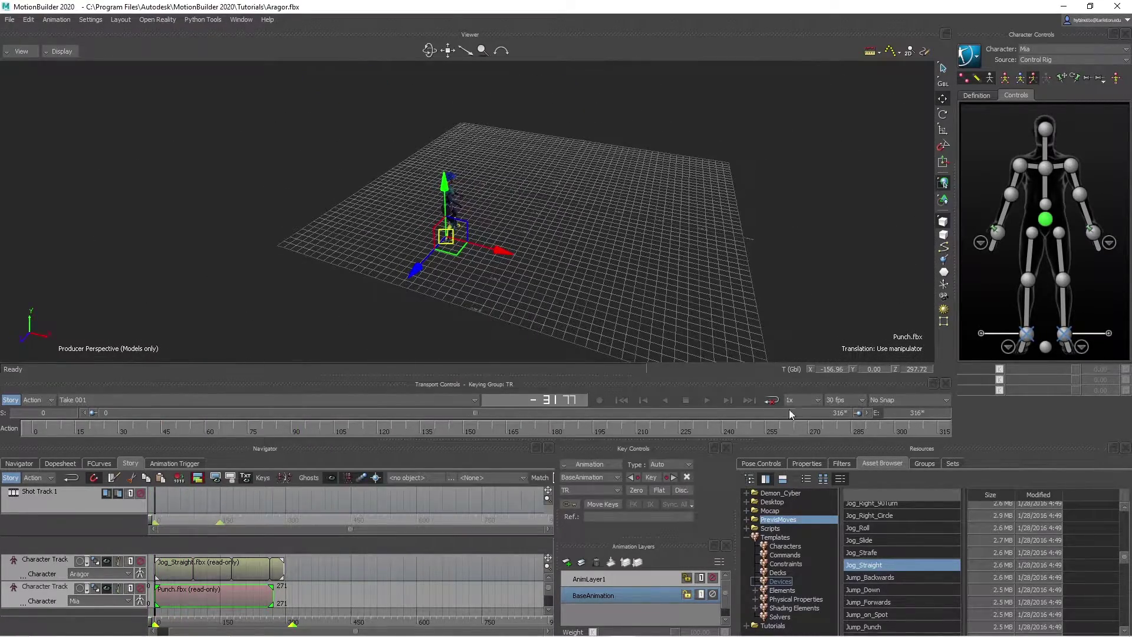
left_click(707, 399)
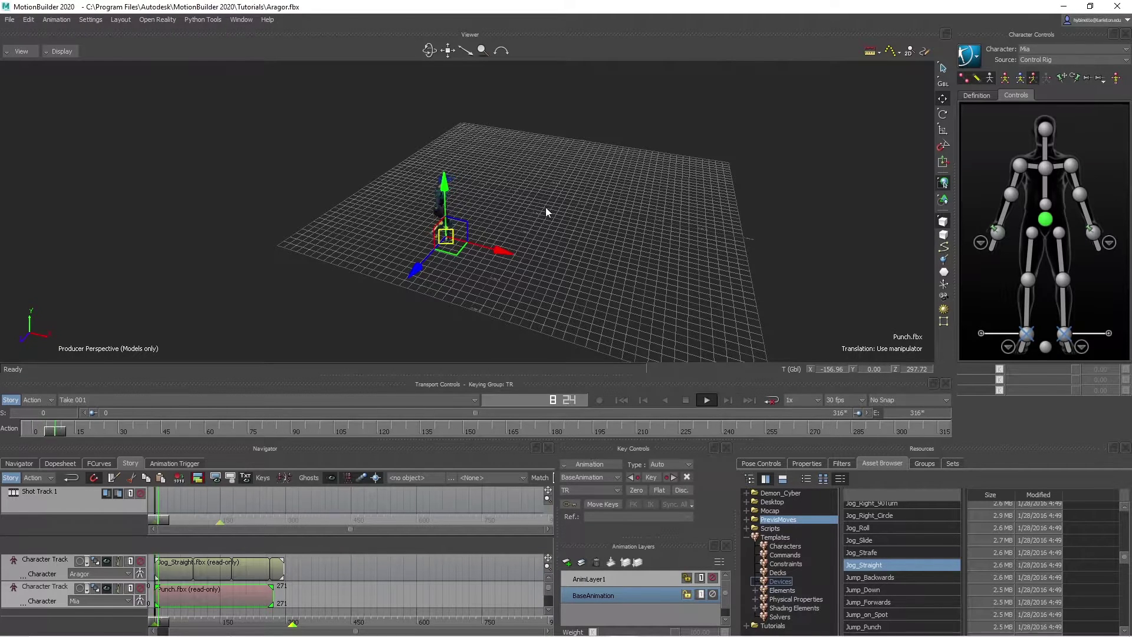
middle_click_drag(547, 210, 581, 209)
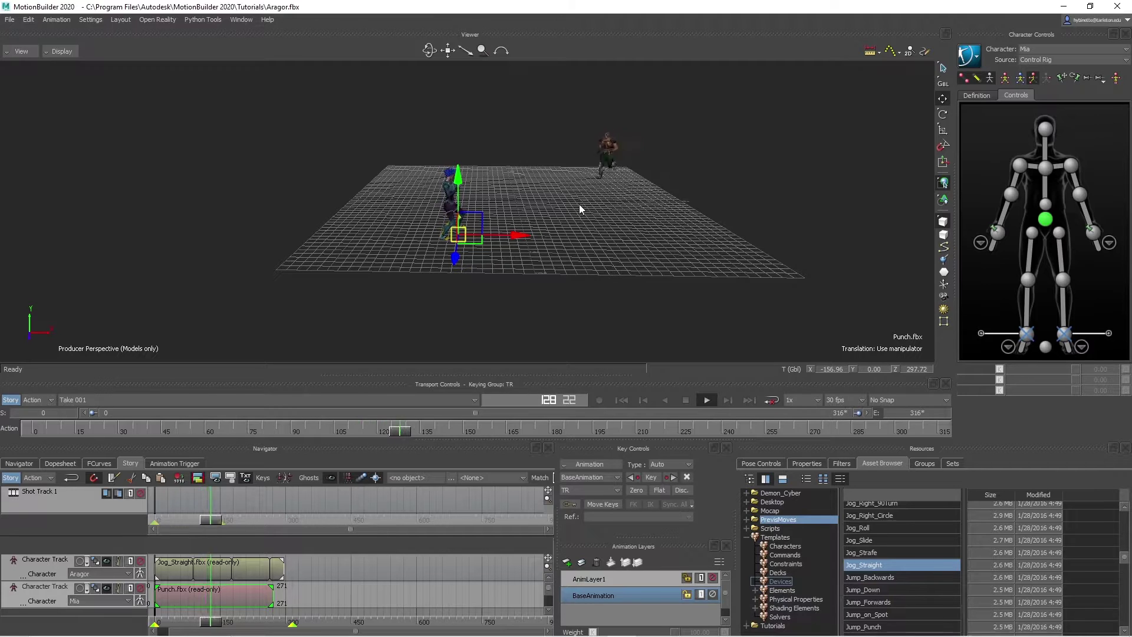
middle_click_drag(579, 204, 685, 233)
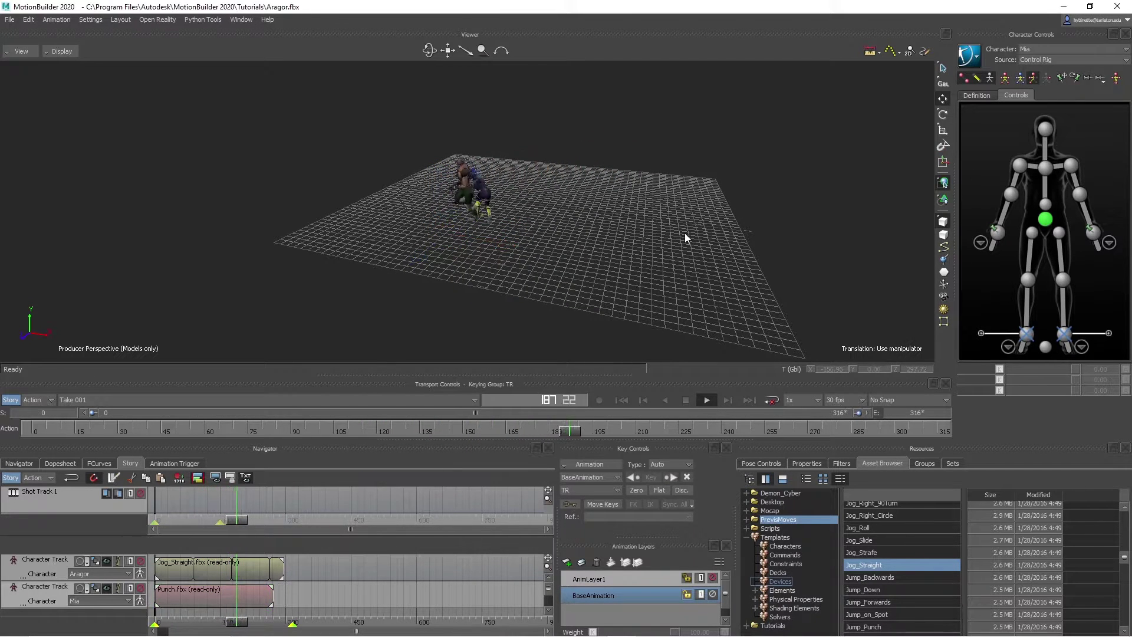
left_click(685, 400)
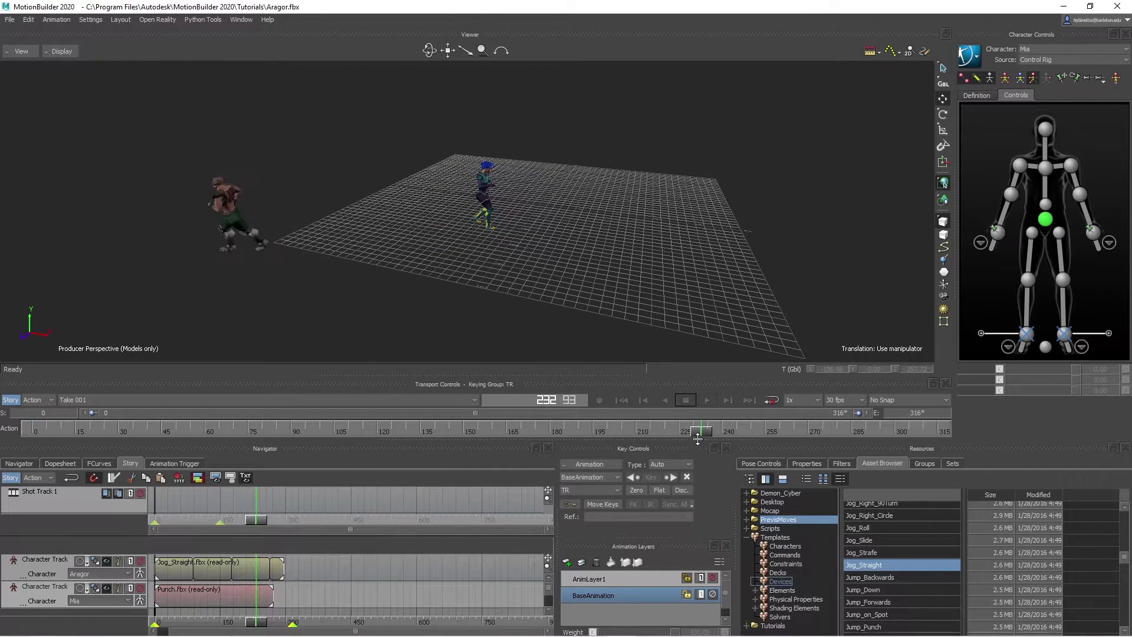
left_click_drag(698, 435, 32, 432)
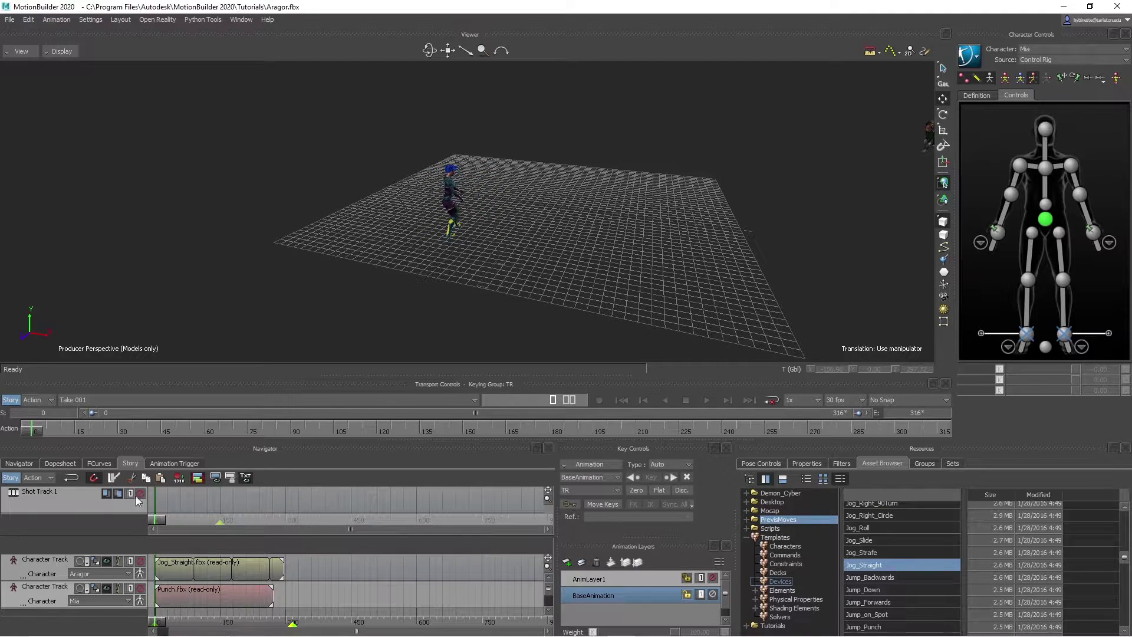
left_click(10, 478)
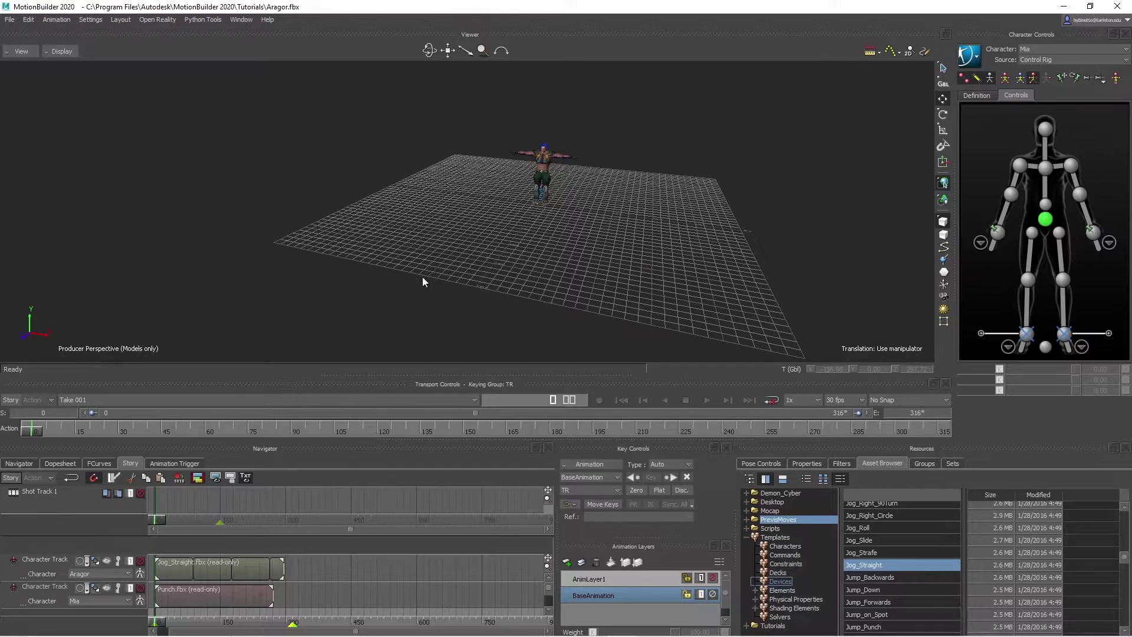
left_click(11, 478)
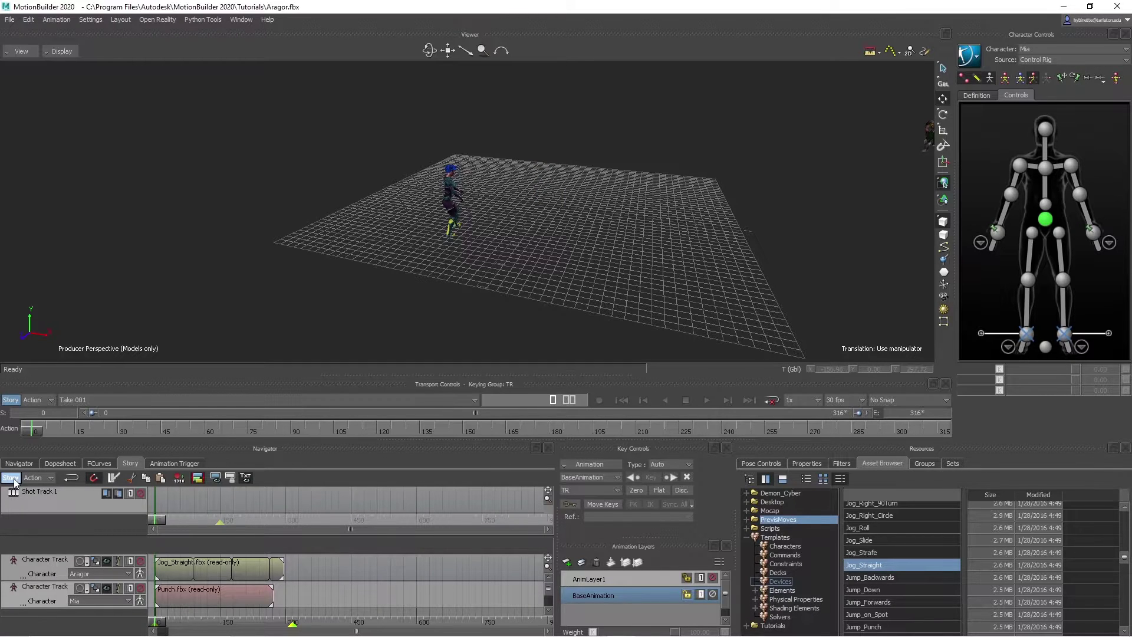
left_click(38, 601)
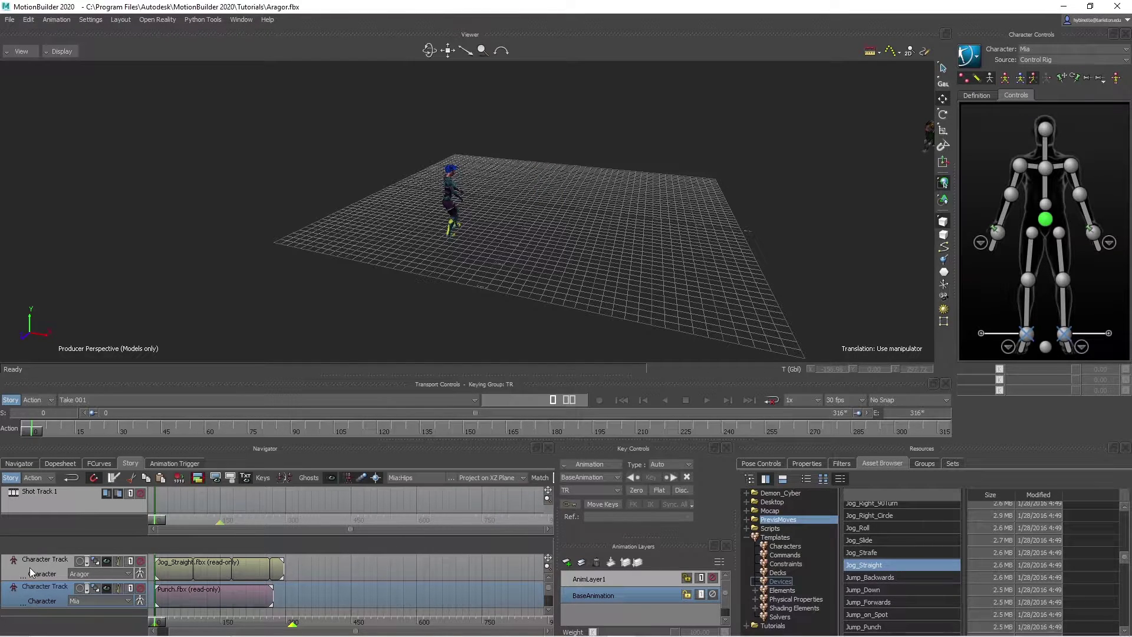
left_click(32, 572)
right_click(29, 567)
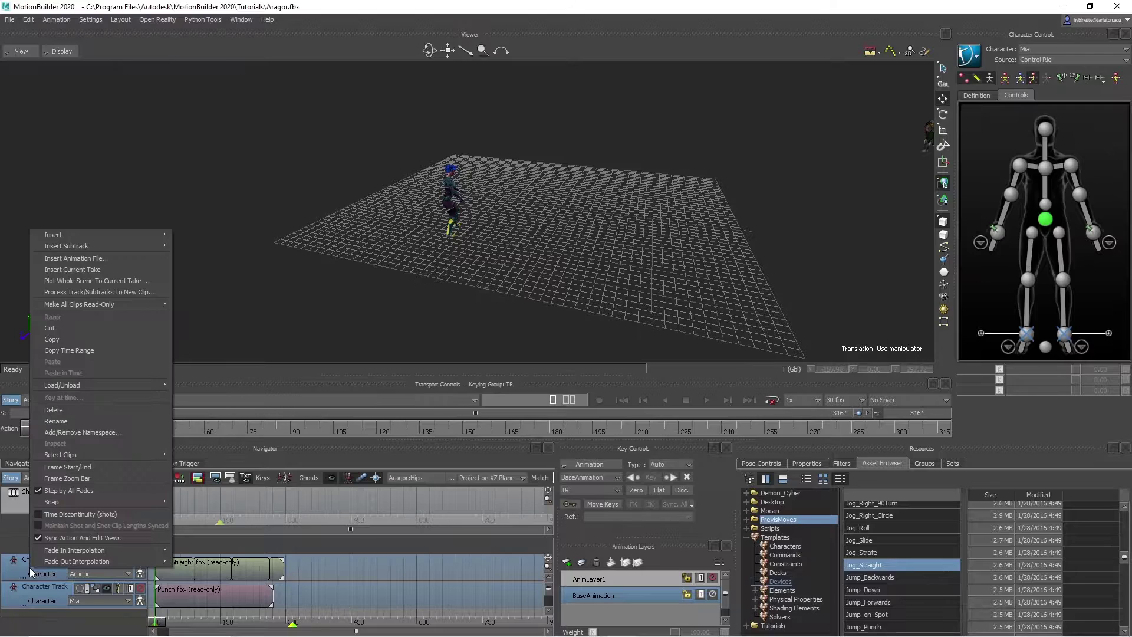
left_click(115, 284)
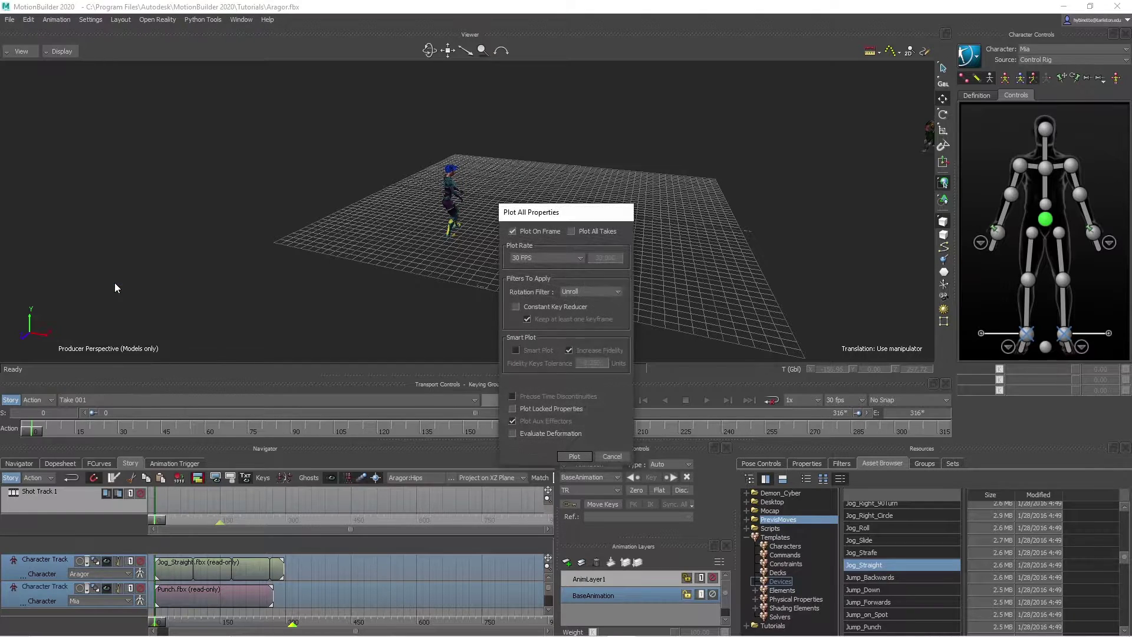
left_click(574, 456)
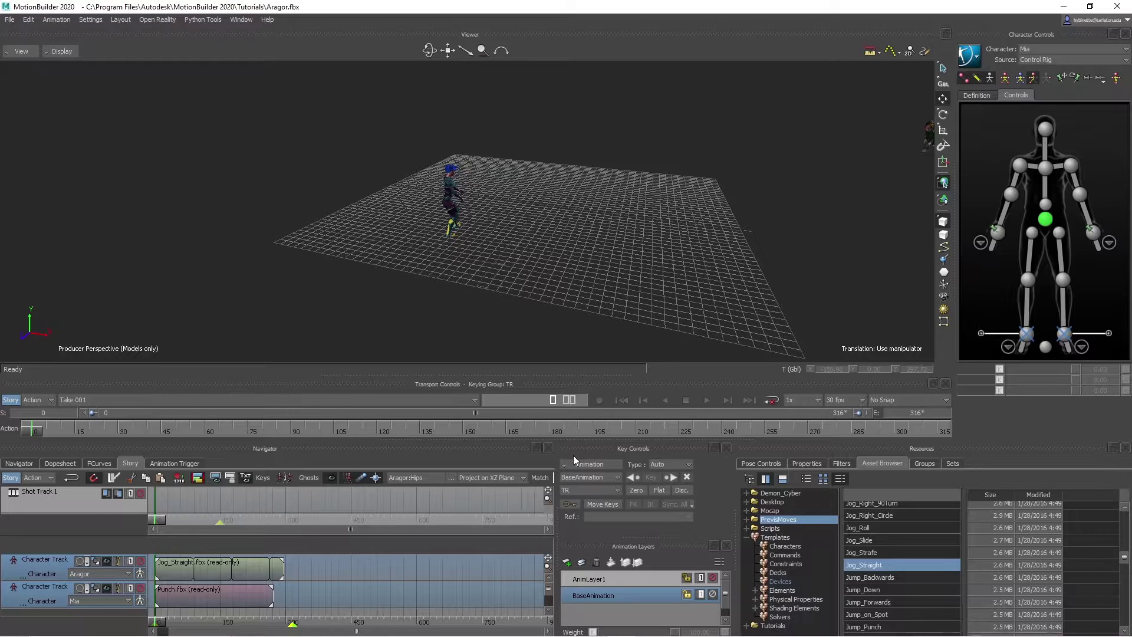
left_click(9, 480)
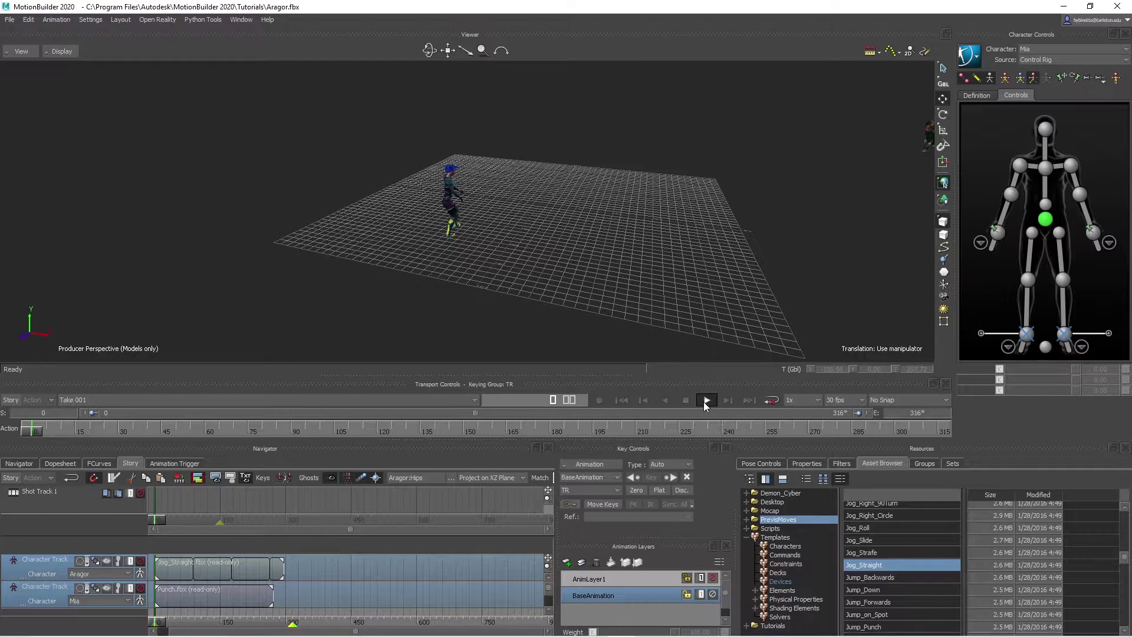
left_click(706, 401)
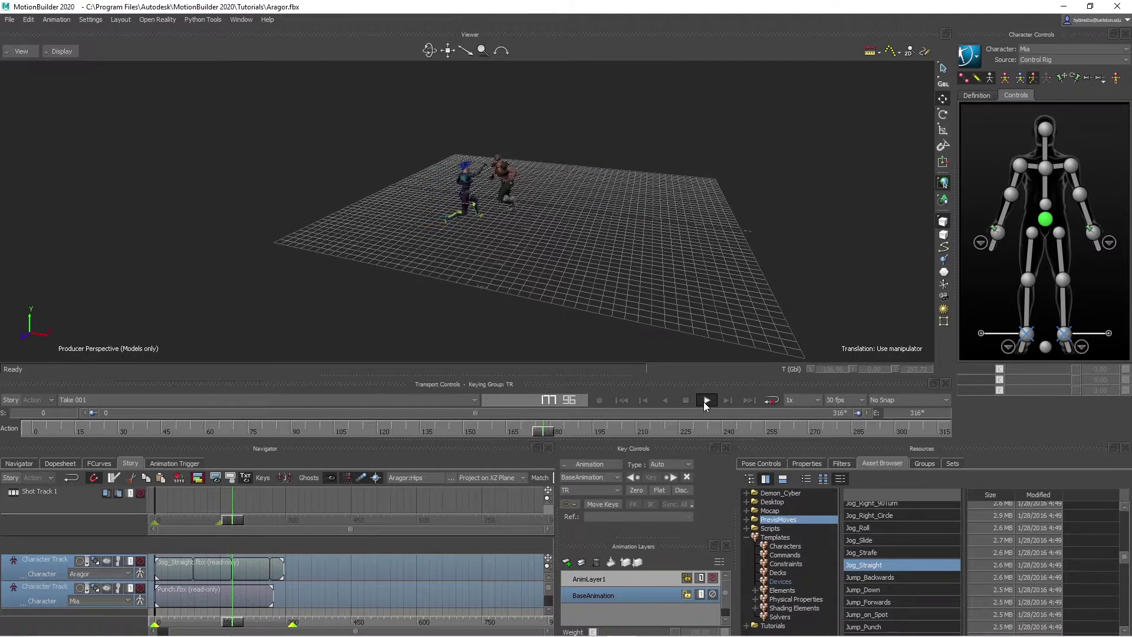
Add a Physics Solver to the scene from the Asset Browser's Solvers templates.
left_click(620, 400)
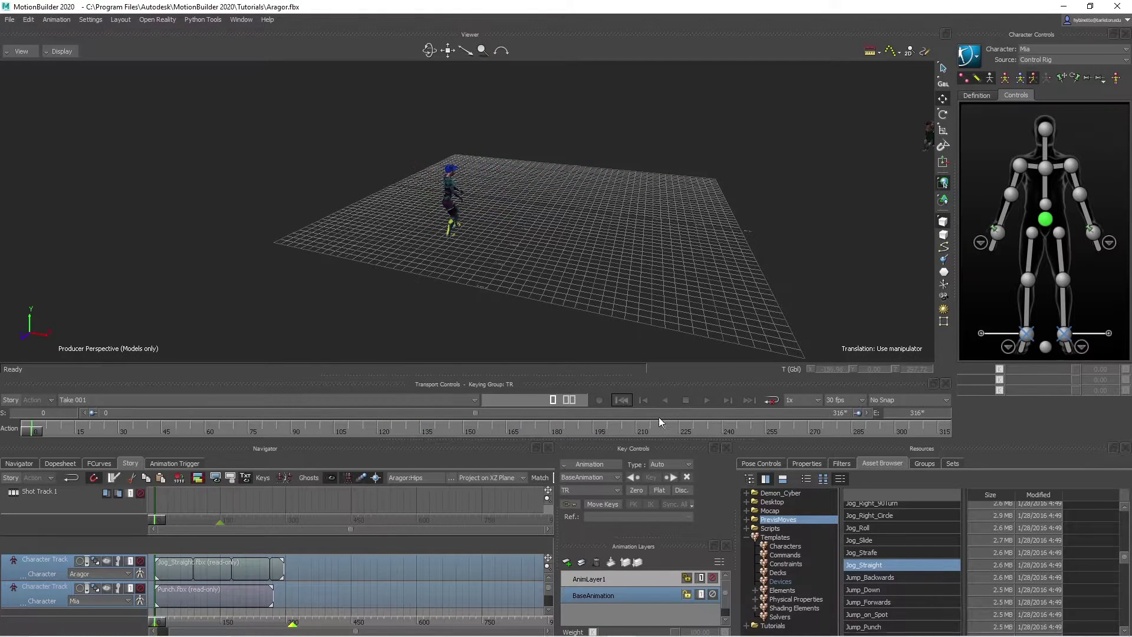
left_click(789, 617)
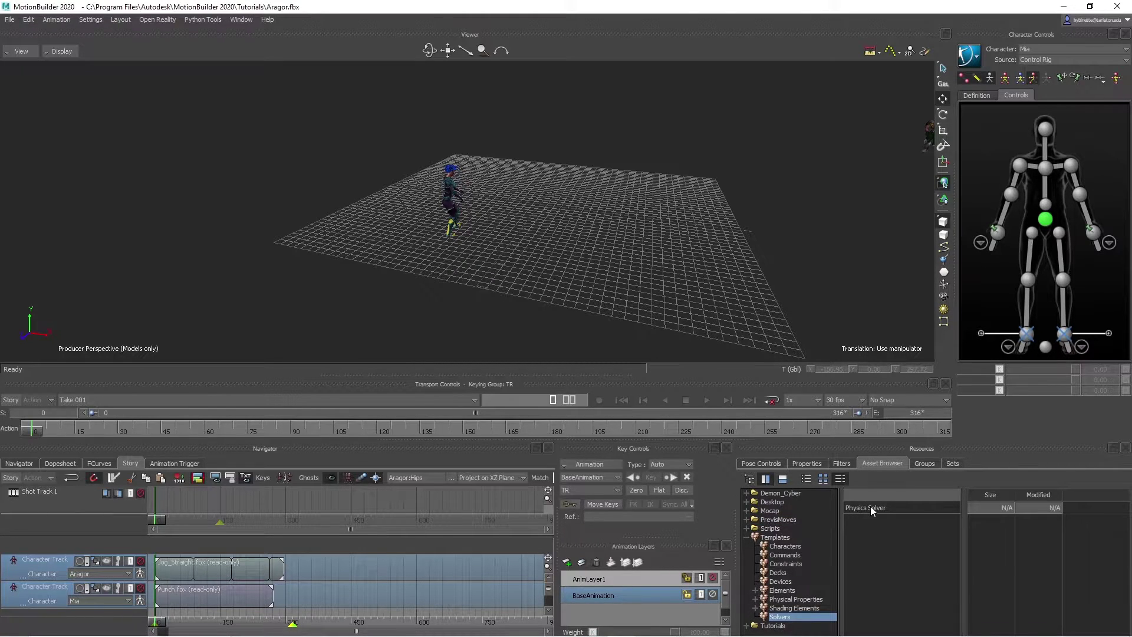
left_click_drag(870, 506, 952, 422)
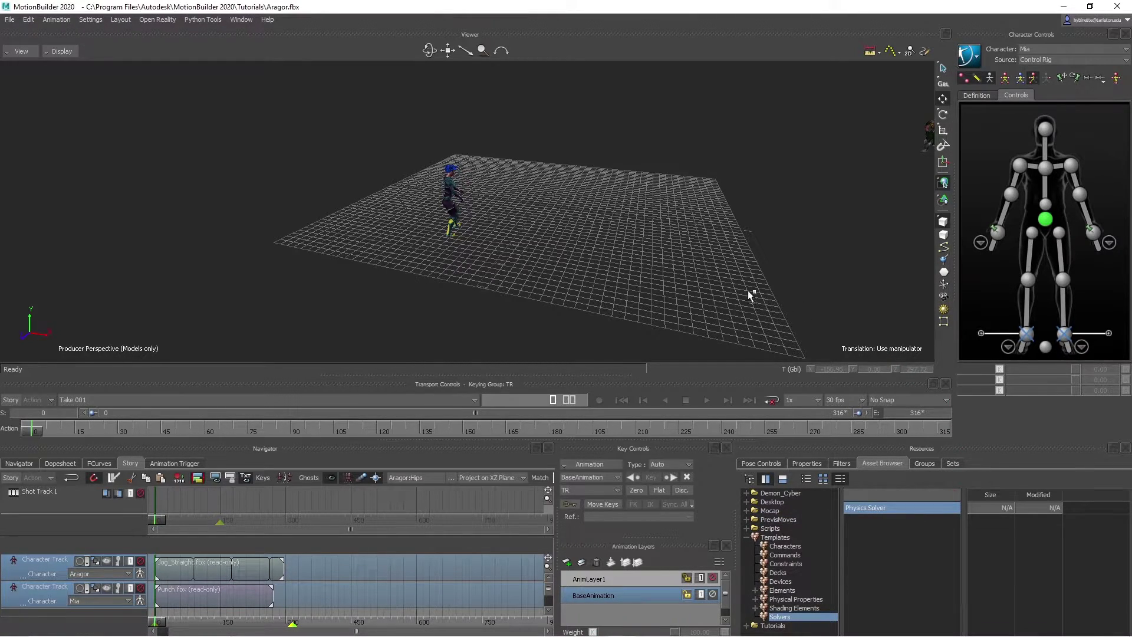
Expand Solvers in the Navigator to list the two HIK solvers and the Physics Solver.
left_click(617, 281)
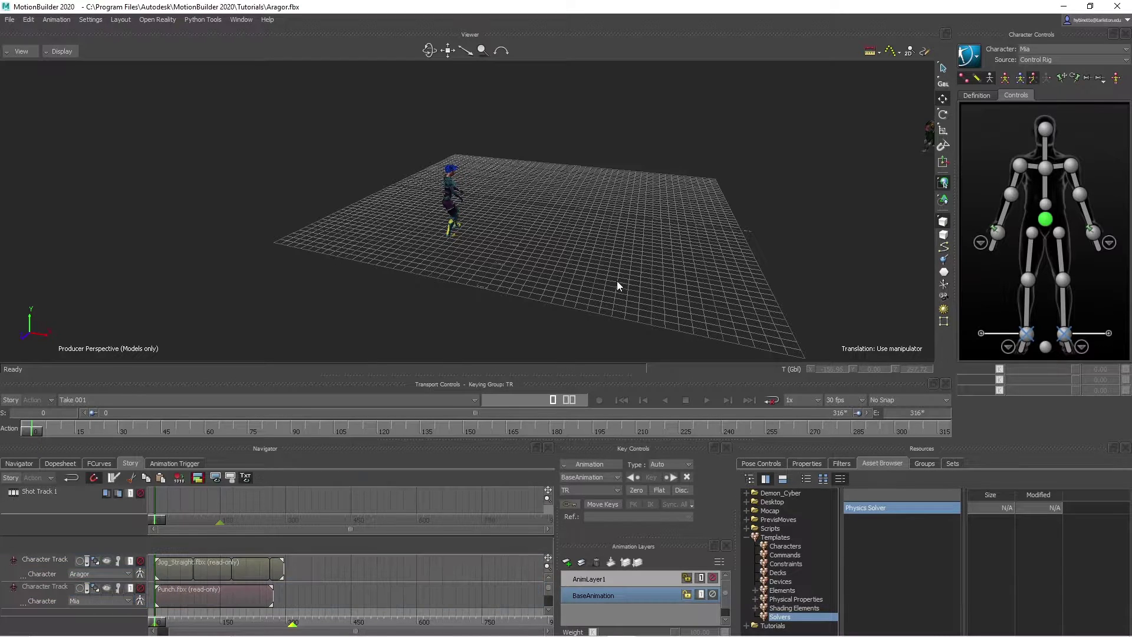
left_click(18, 464)
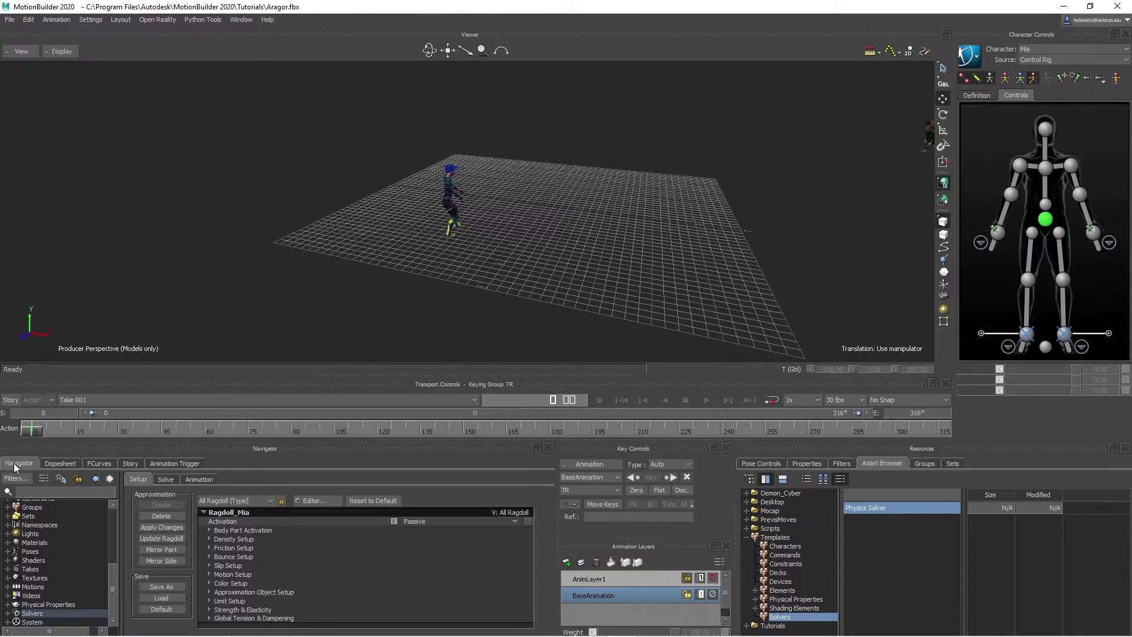
double_click(34, 614)
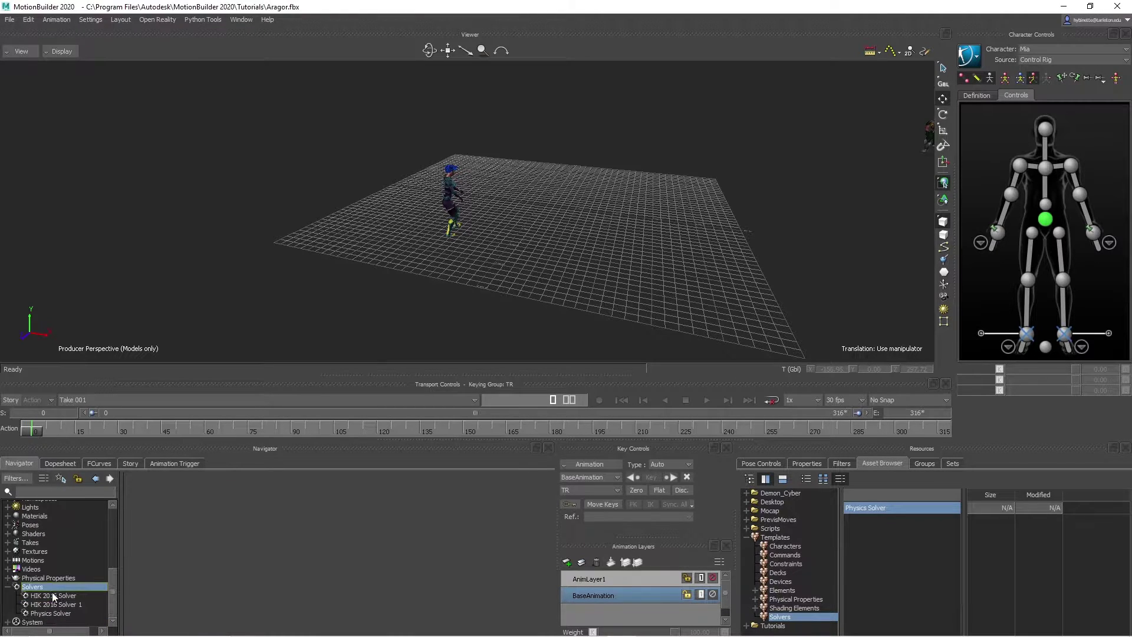
Set the Physics Solver to Online with Live simulation and reset it.
left_click(52, 614)
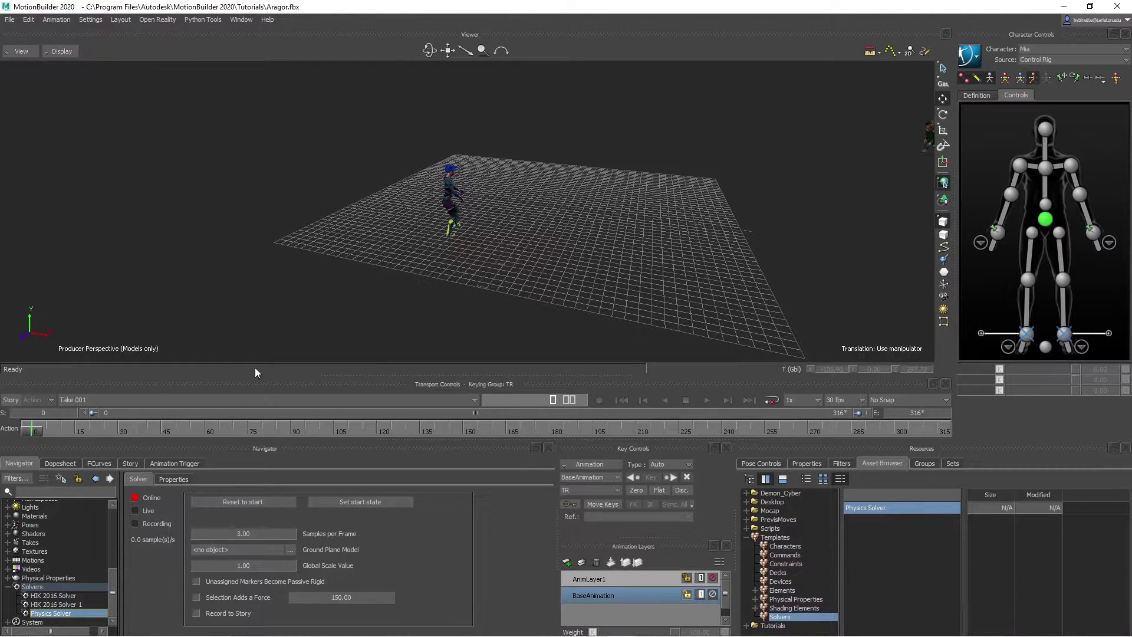
left_click_drag(523, 149, 543, 179, "ctrl+shift")
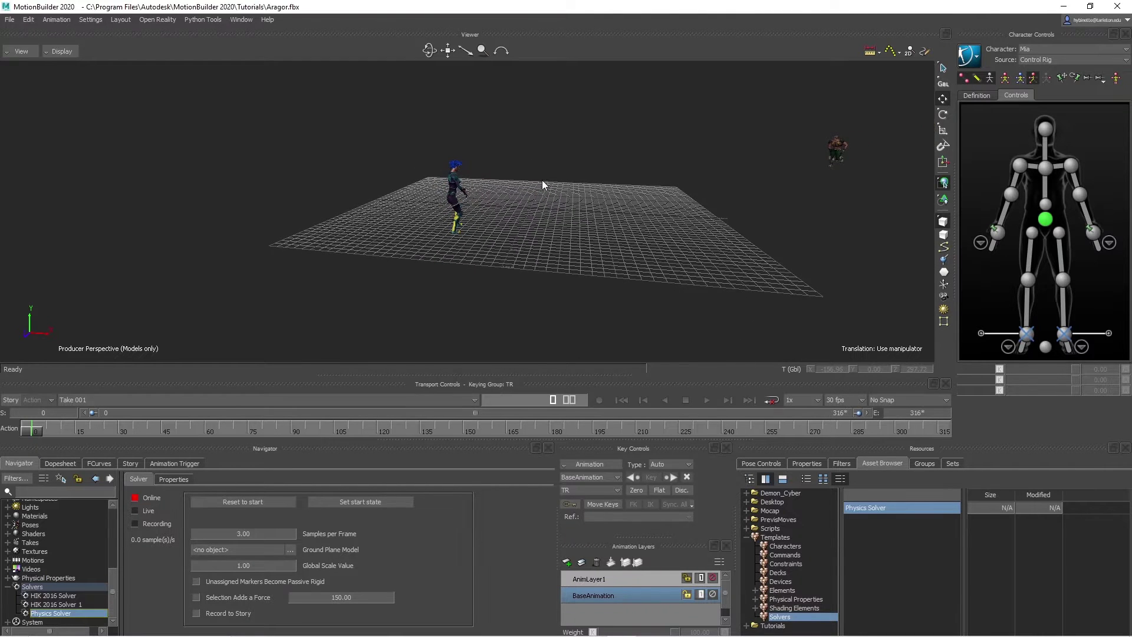
left_click(135, 498)
left_click(135, 511)
left_click(242, 503)
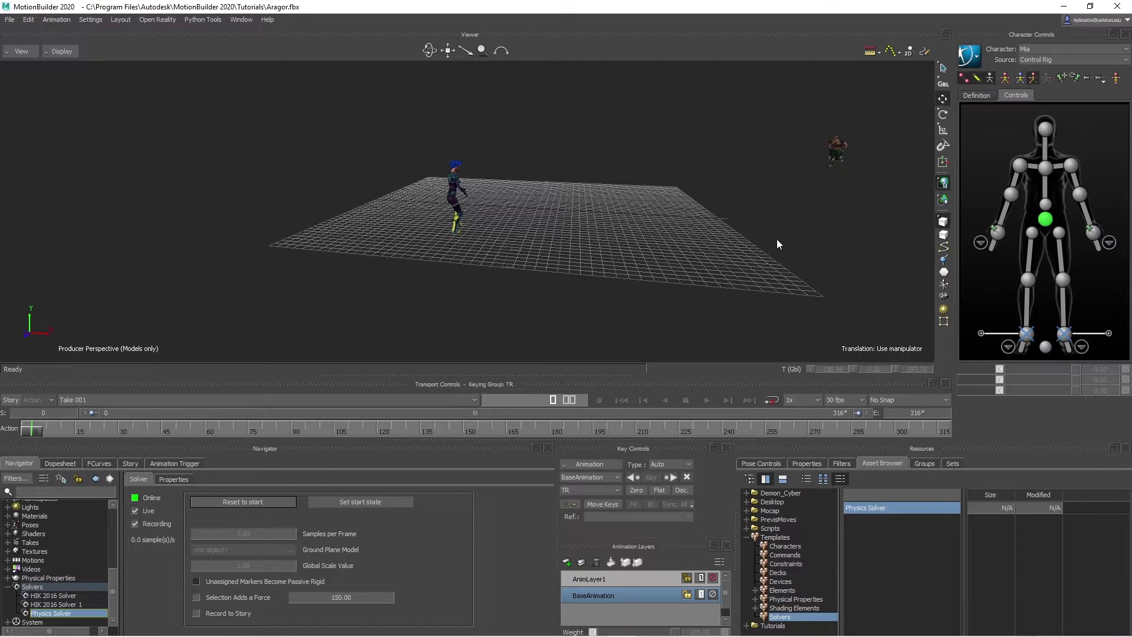
Preview the punch simulation, replay from about frame 152 to 258, then reset to frame 0.
left_click(707, 400)
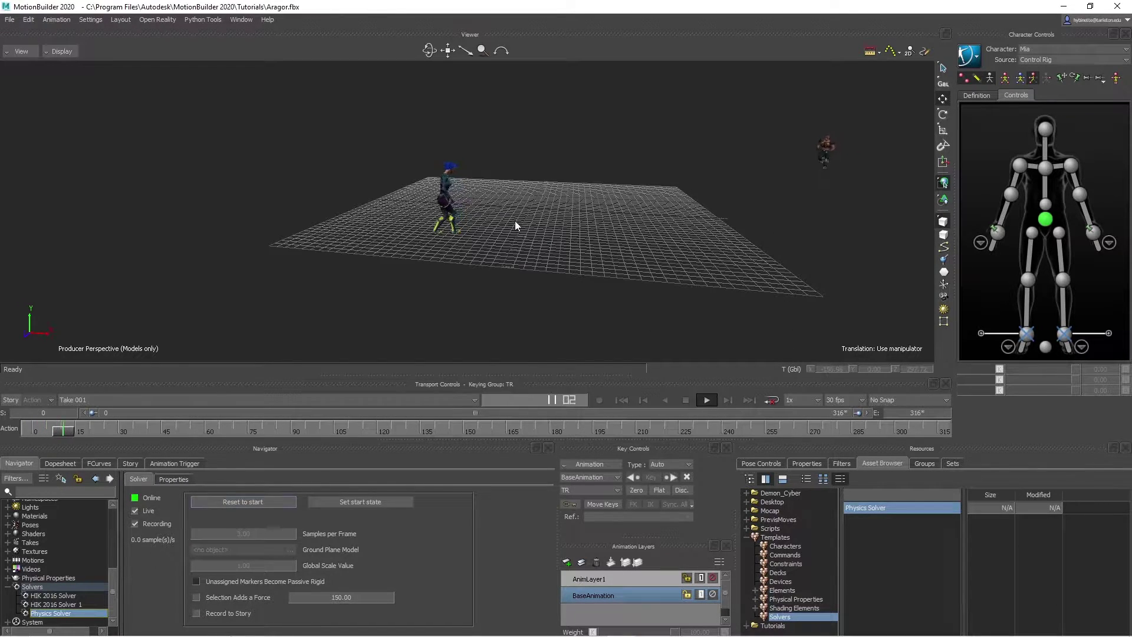
scroll(600, 240, "up", 3)
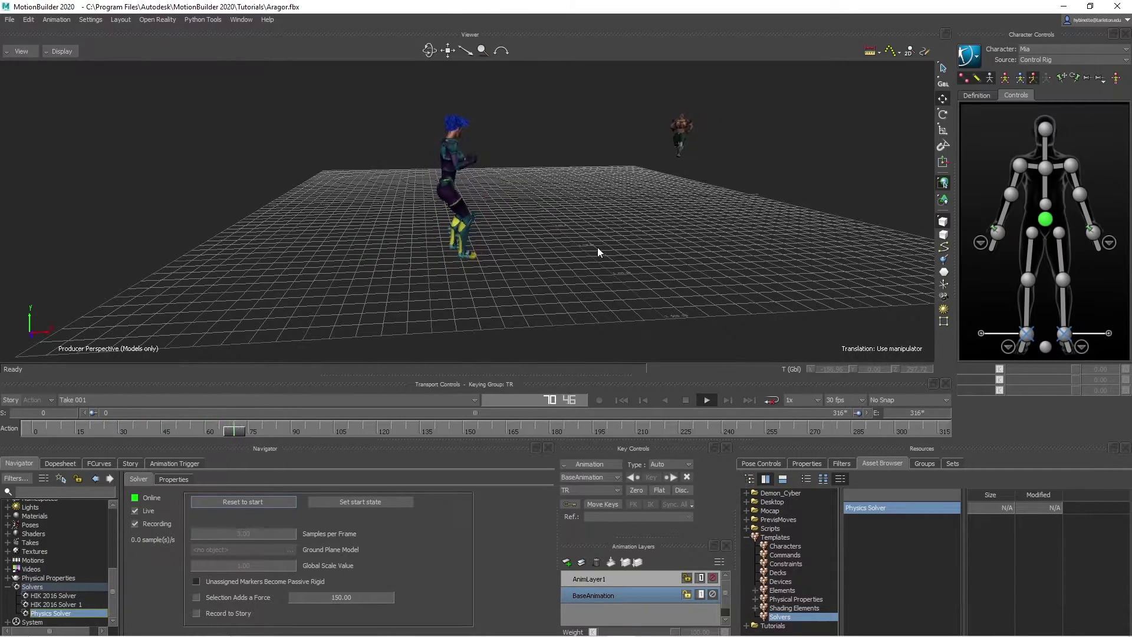
scroll(597, 247, "up", 2)
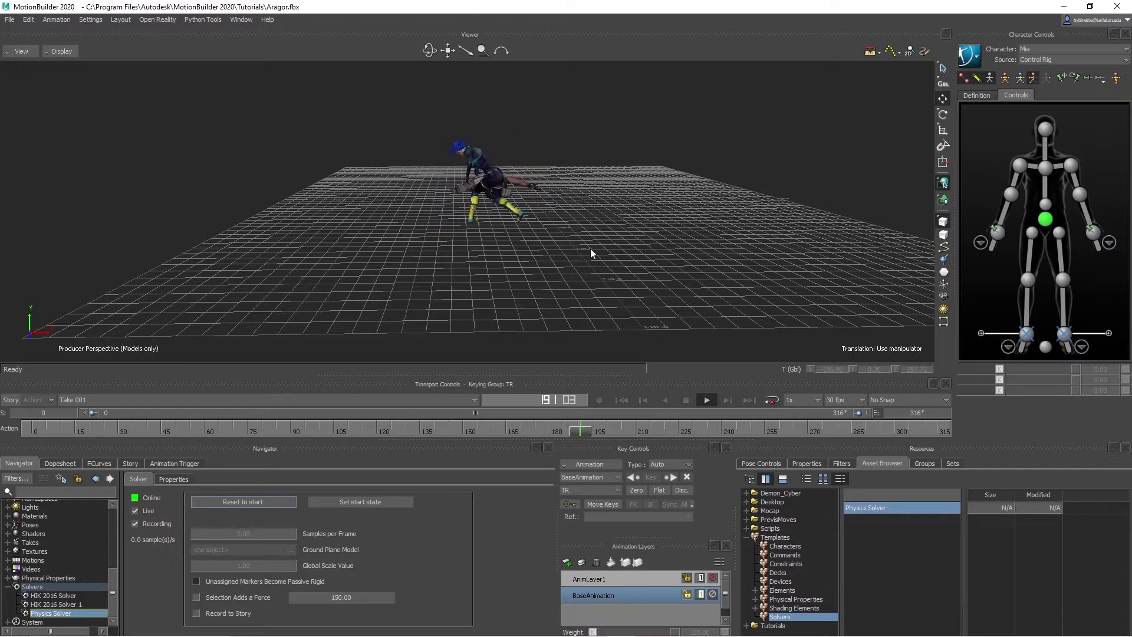
left_click(685, 400)
left_click(253, 501)
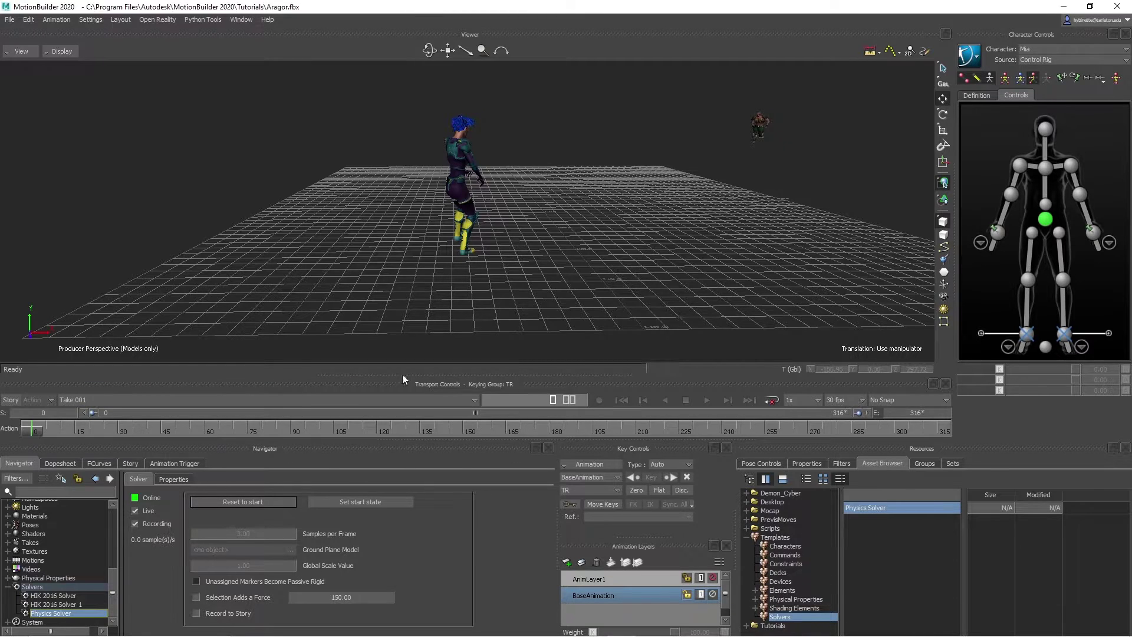
left_click_drag(37, 435, 470, 444)
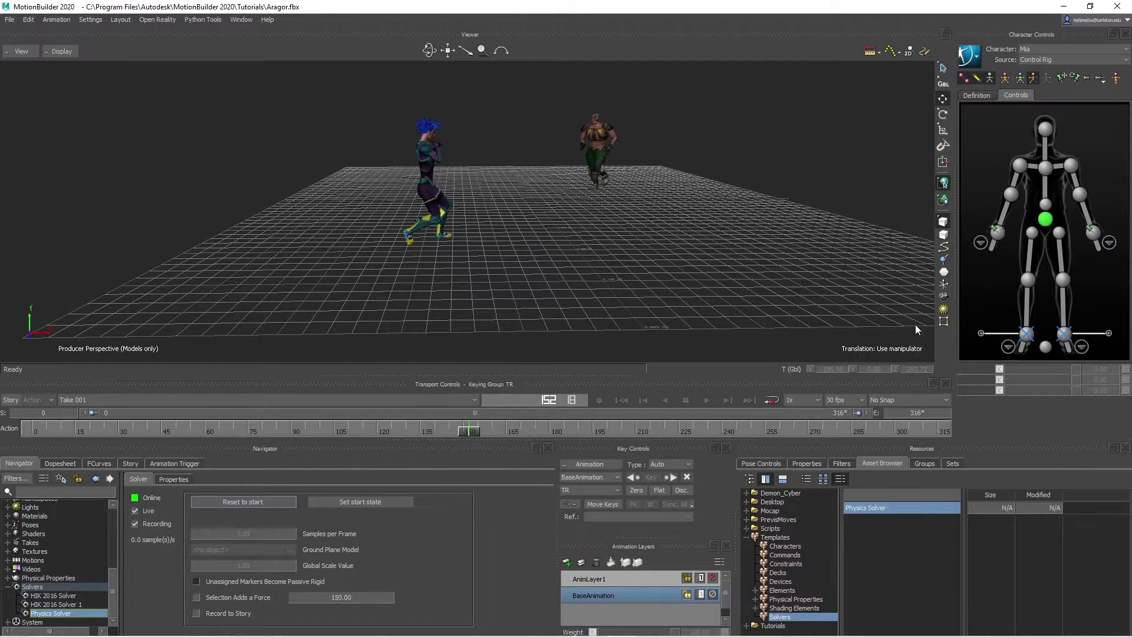
left_click(706, 400)
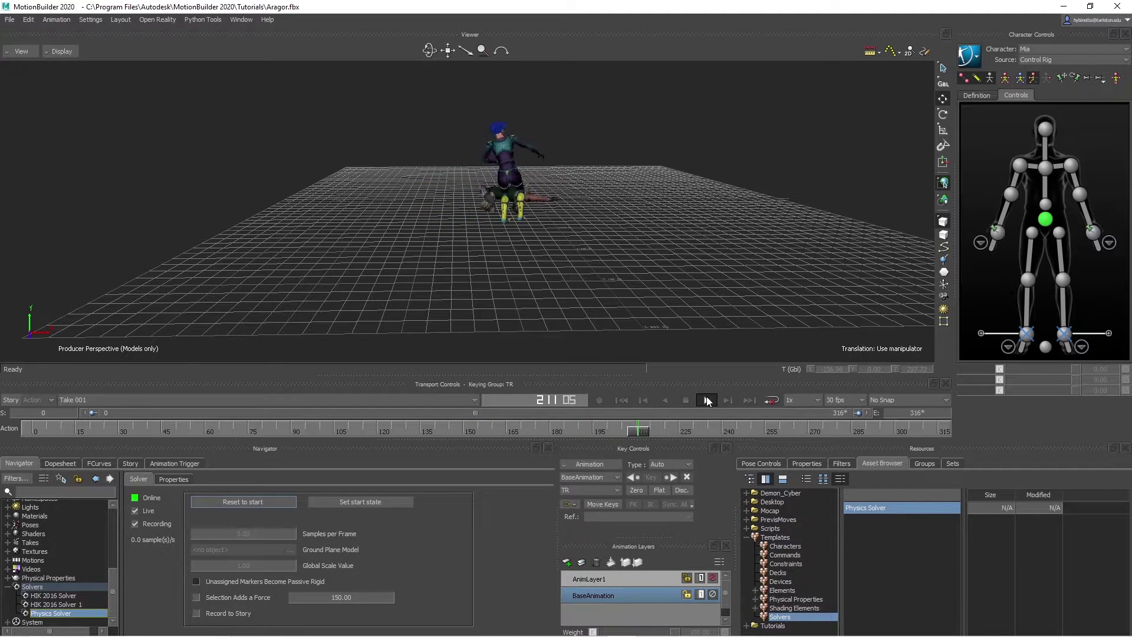
left_click(702, 400)
left_click(686, 399)
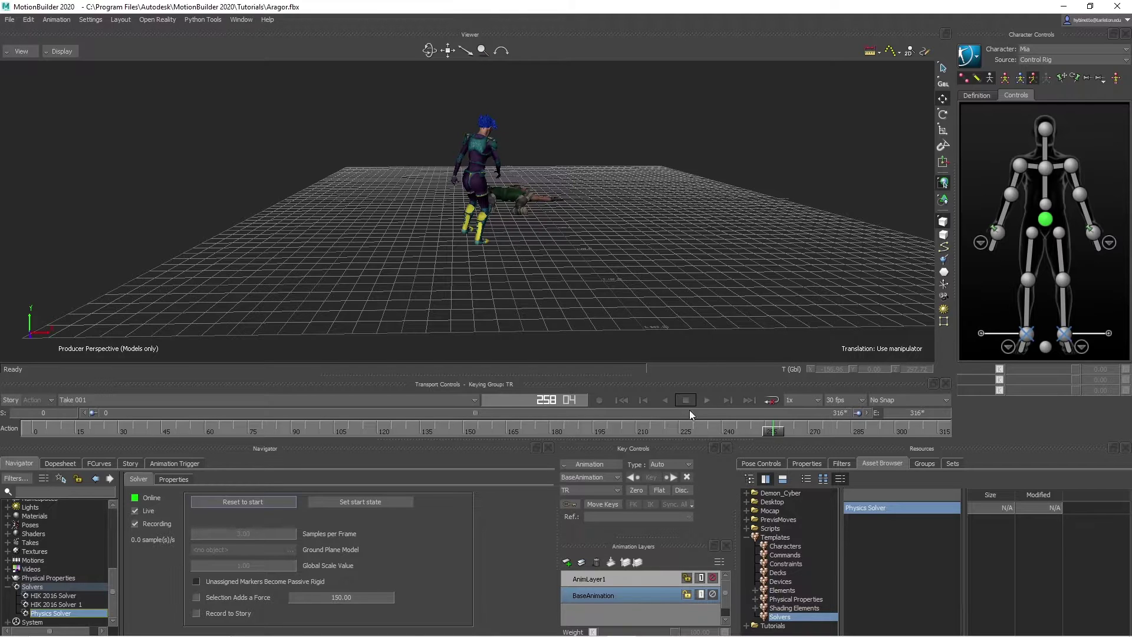
left_click(258, 509)
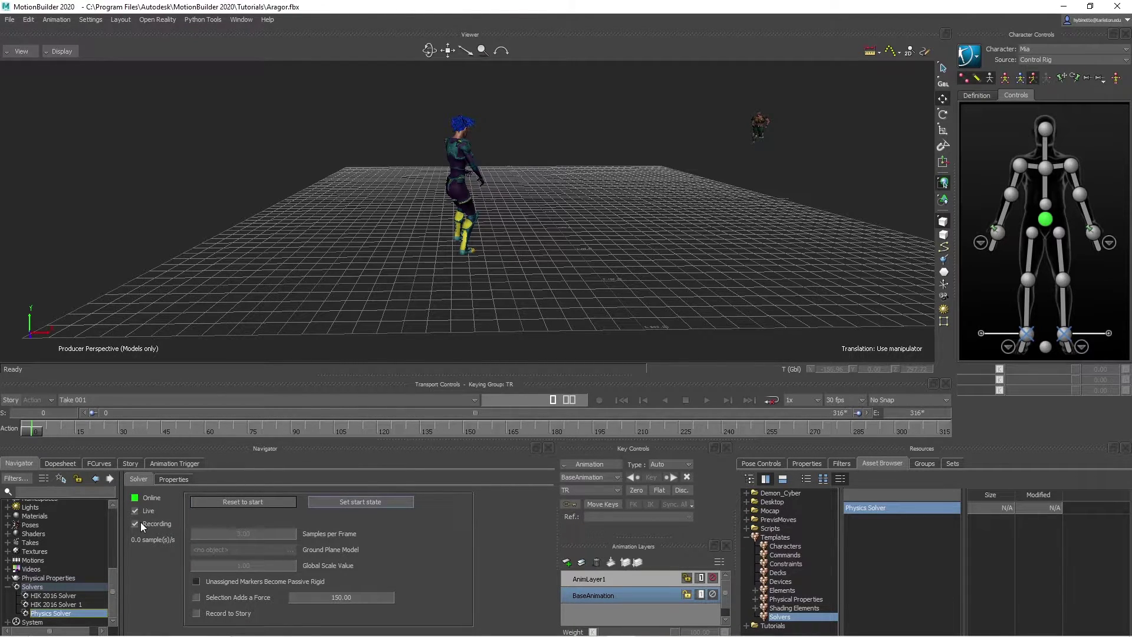
Record the simulation over Take 001 with Overwrite, stopping at frame 277.
left_click(598, 400)
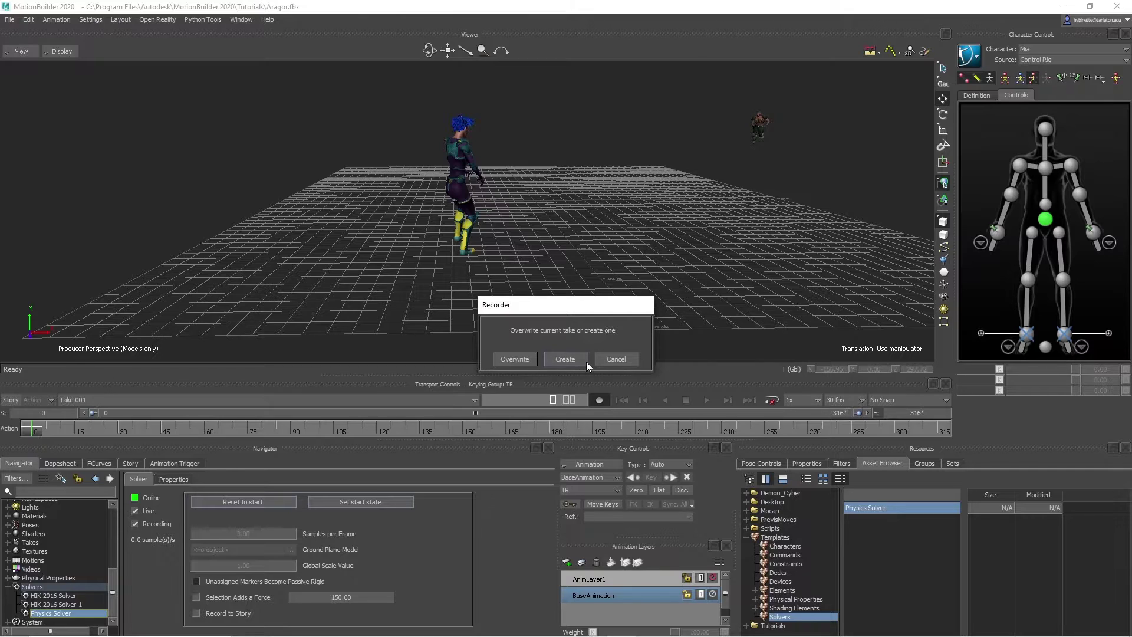
left_click(512, 359)
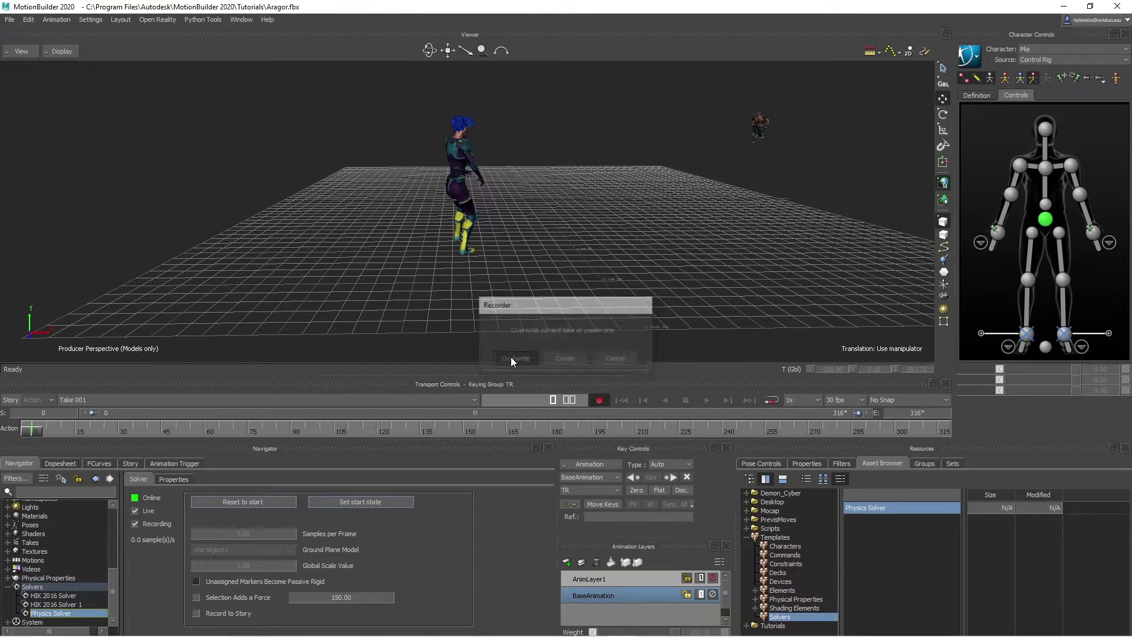
left_click(707, 400)
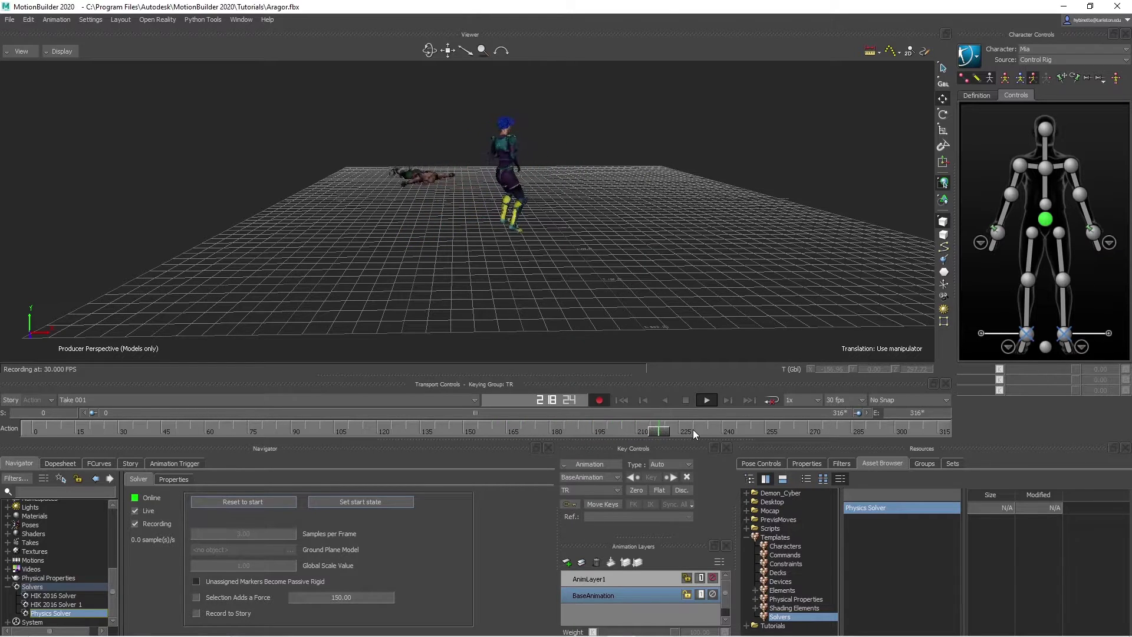
left_click(685, 401)
Take the Physics Solver offline and scrub the recorded take to review Aragor being knocked away.
left_click_drag(929, 431, 34, 428)
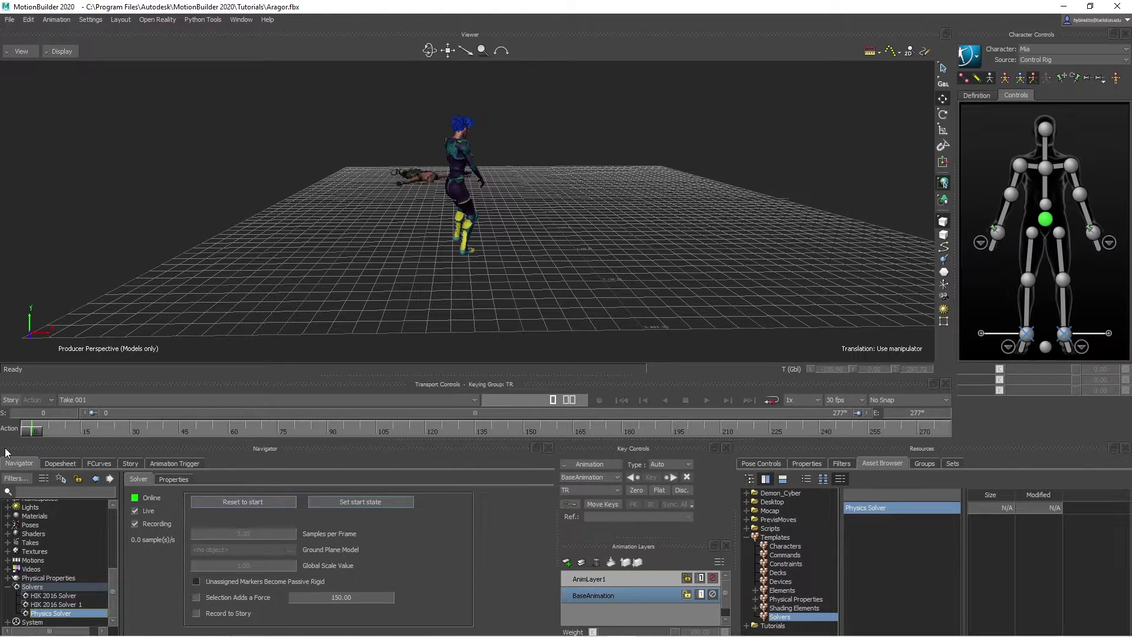
left_click(135, 498)
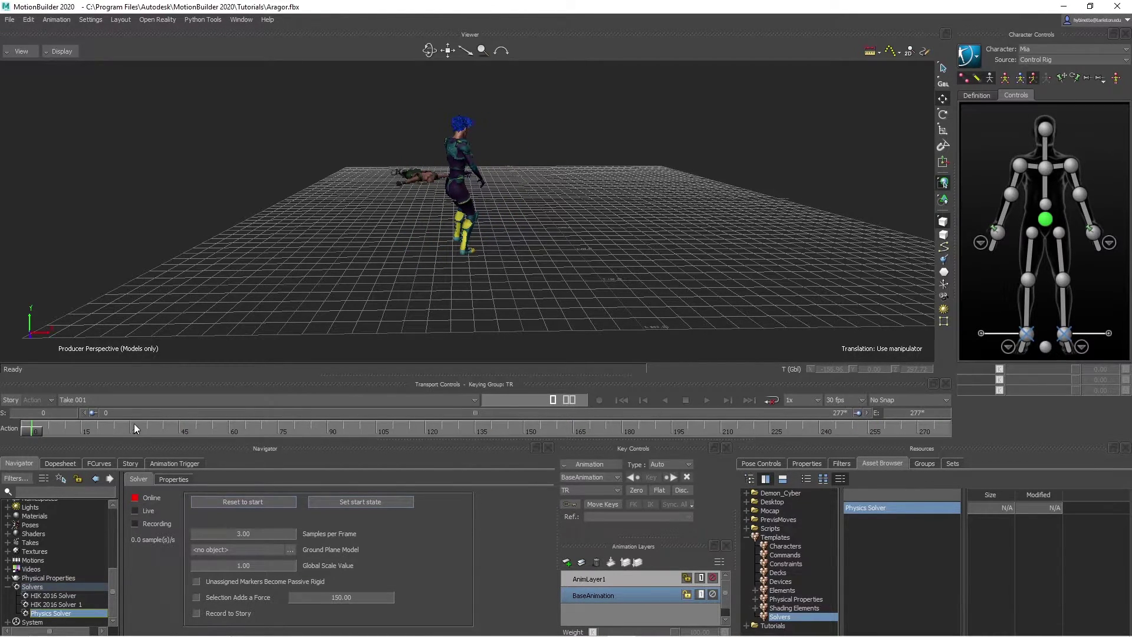
left_click_drag(34, 428, 605, 441)
left_click_drag(351, 207, 595, 307, "ctrl+shift")
left_click_drag(594, 428, 9, 383)
Expand Characters > Mia in the Navigator and select Ragdoll_Mia.
mouse_move(323, 226)
left_mouse_down("ctrl+shift")
mouse_move(487, 231)
mouse_move(308, 228)
left_mouse_up("ctrl+shift")
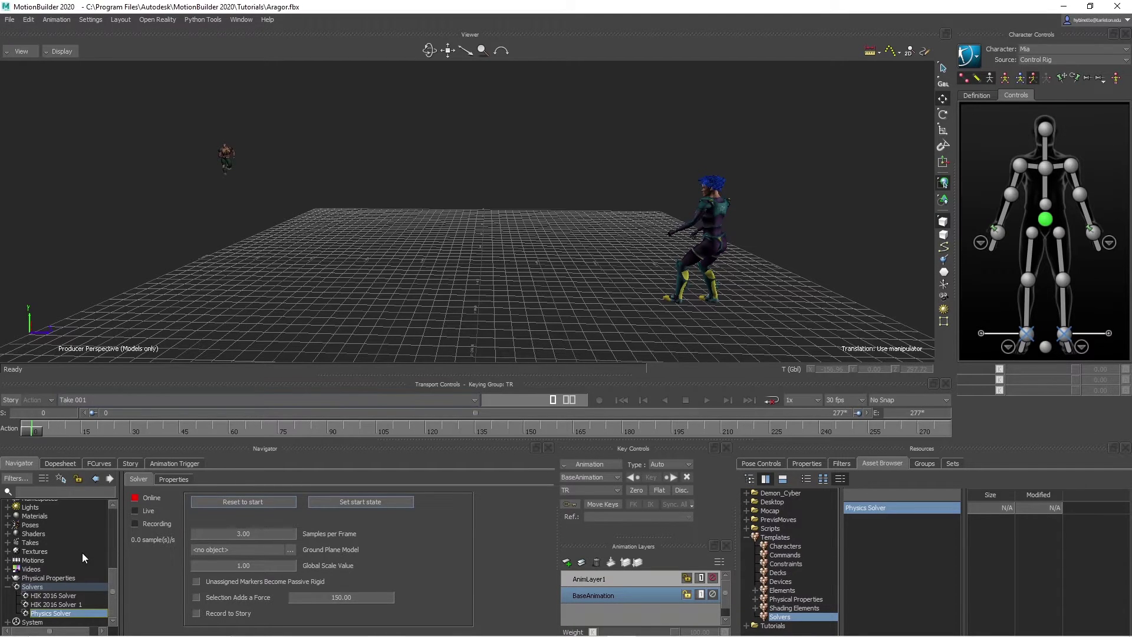
scroll(73, 568, "up", 4)
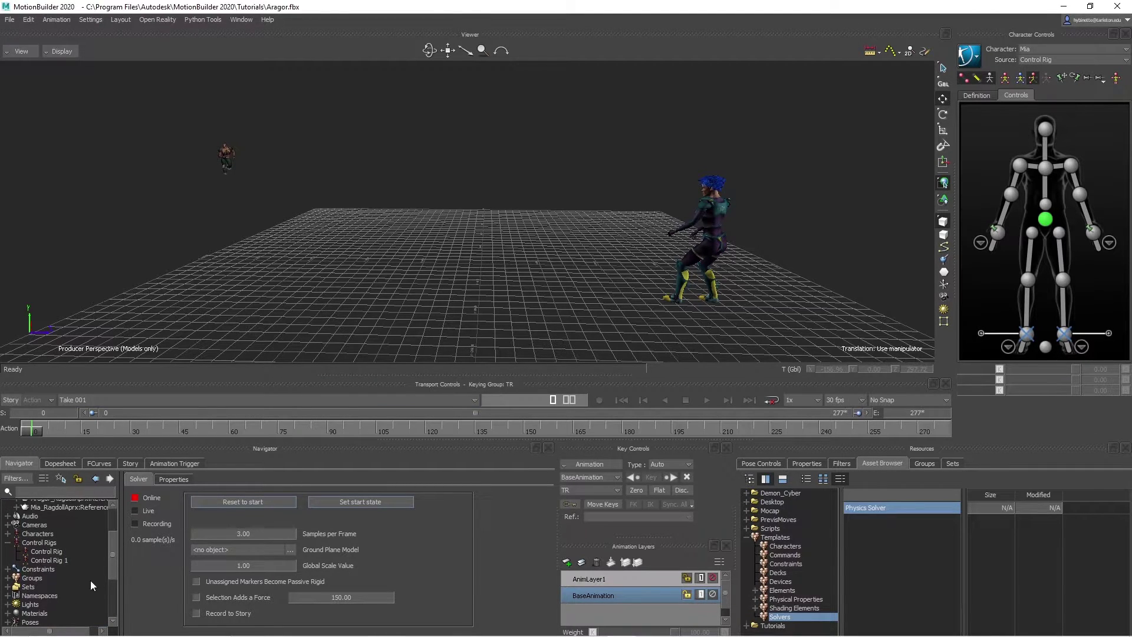
scroll(53, 580, "up", 1)
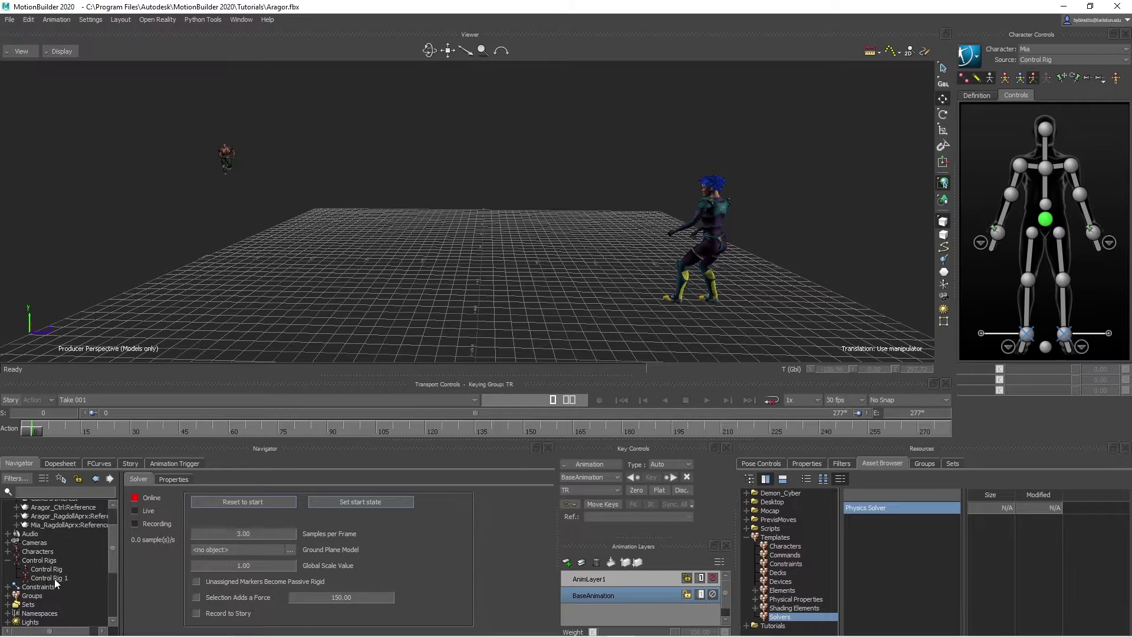
left_click(7, 551)
left_click(15, 569)
left_click(52, 596)
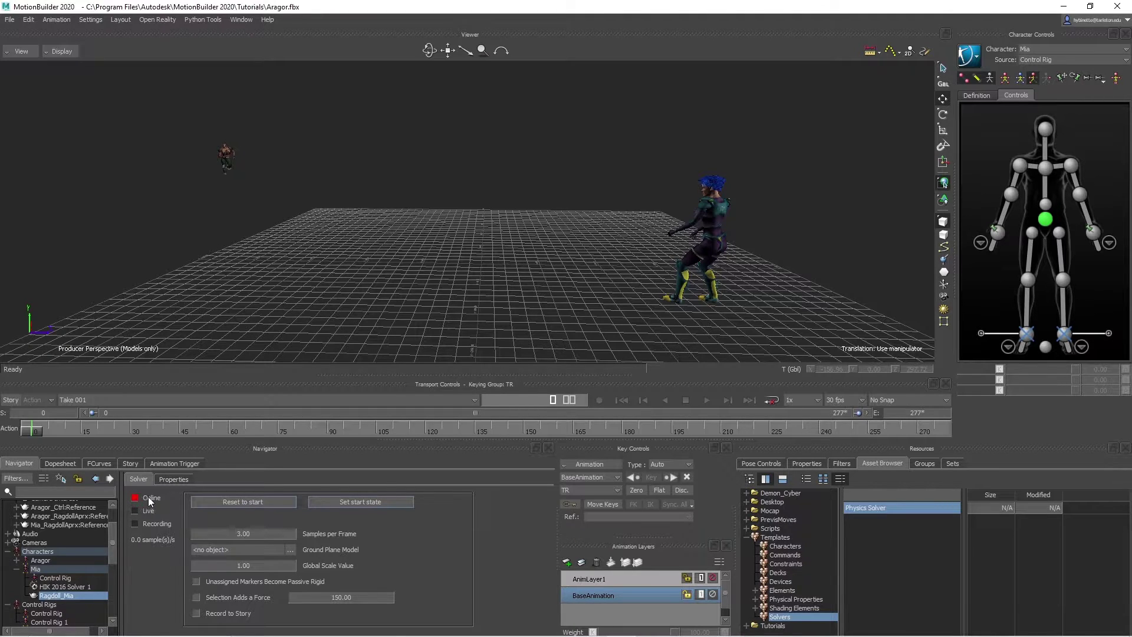
Show all Ragdoll_Mia properties and locate Weight Linear Velocity.
left_click(48, 596)
left_click(254, 500)
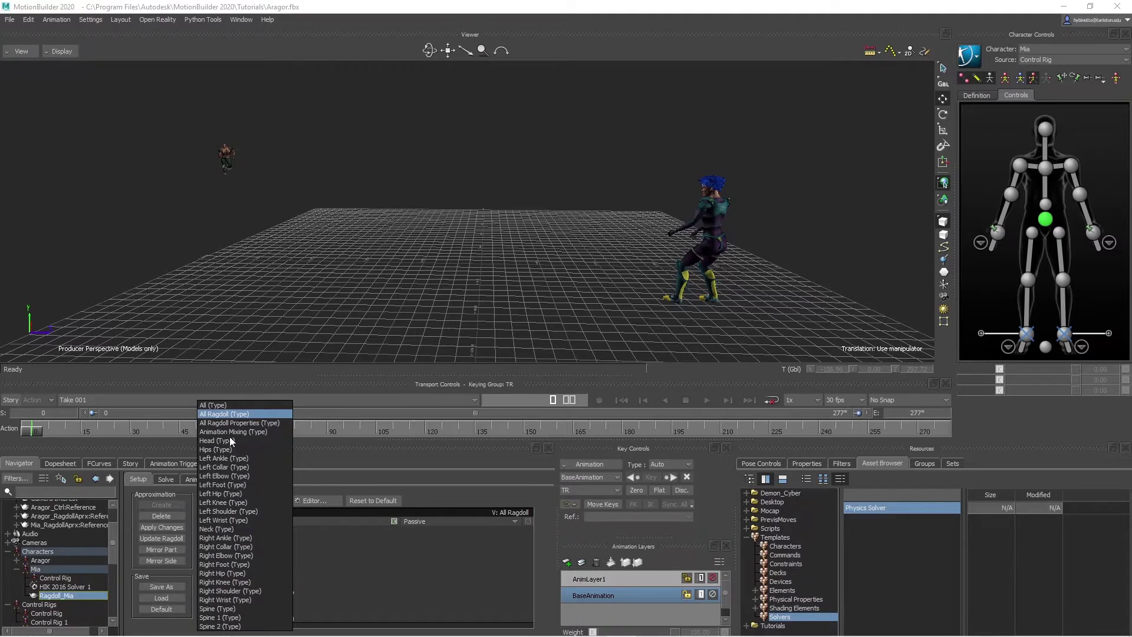
left_click(218, 405)
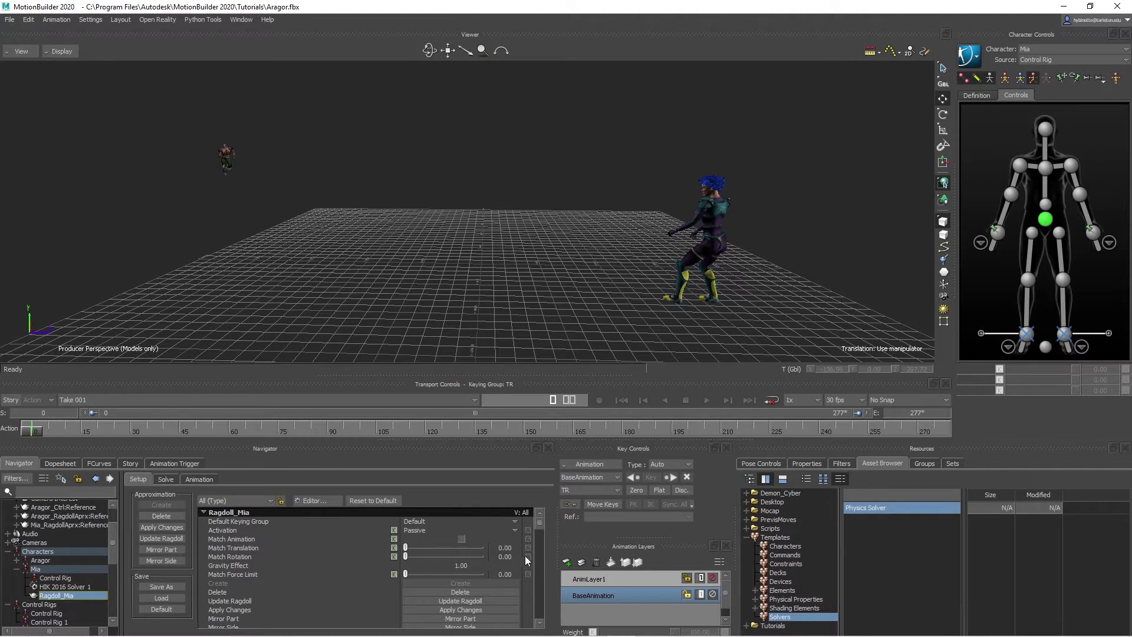
scroll(540, 522, "down", 1)
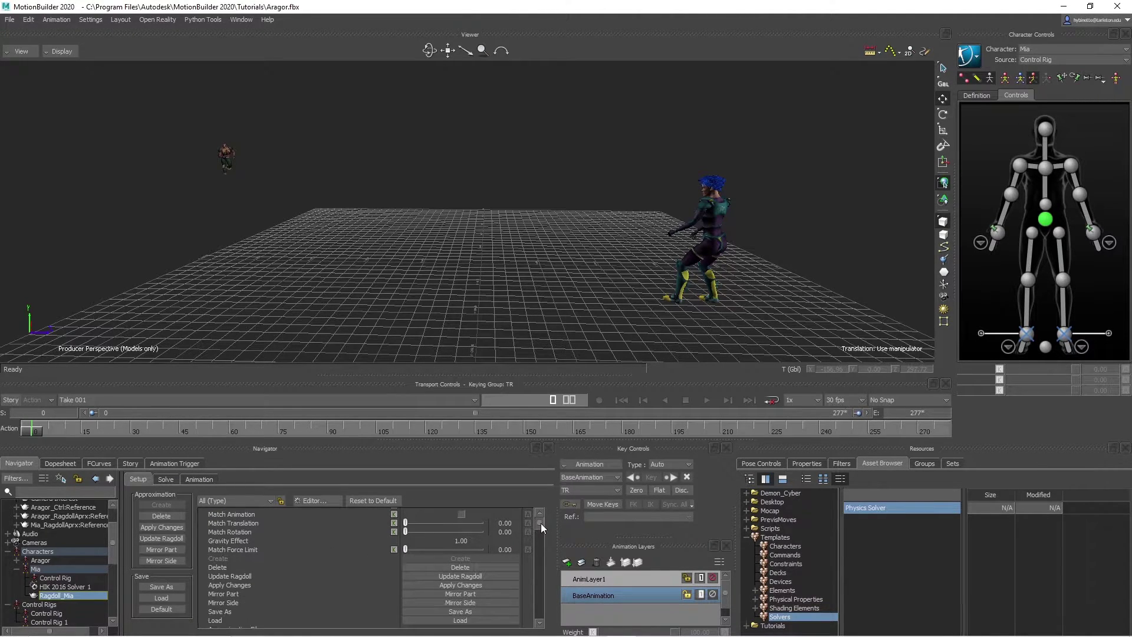
left_click_drag(540, 522, 540, 526)
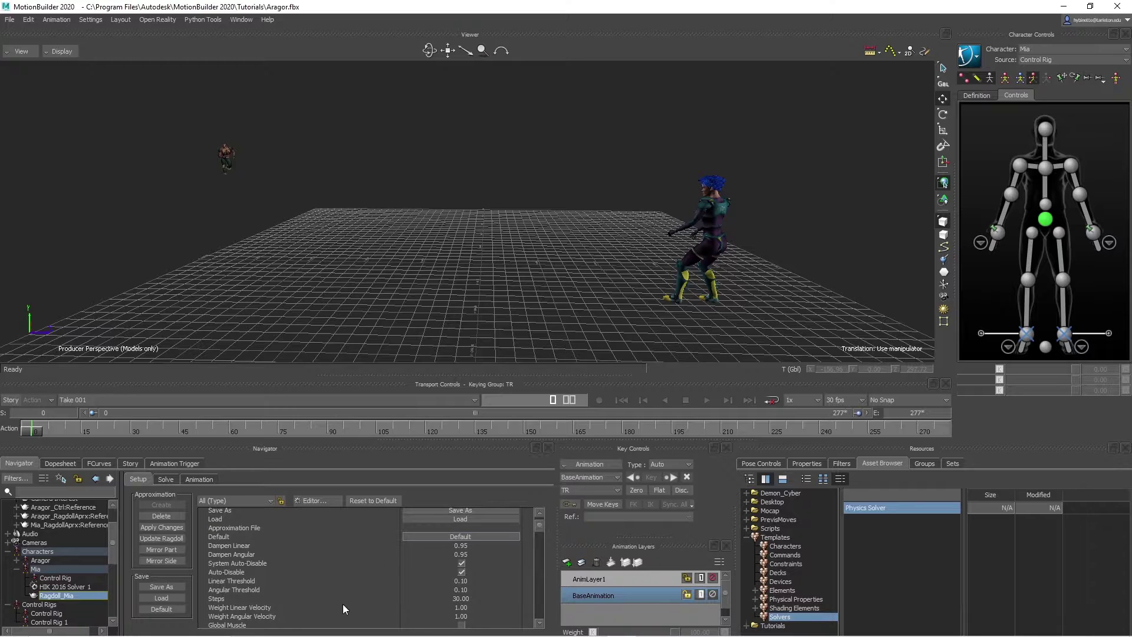
scroll(295, 603, "down", 1)
scroll(253, 596, "down", 2)
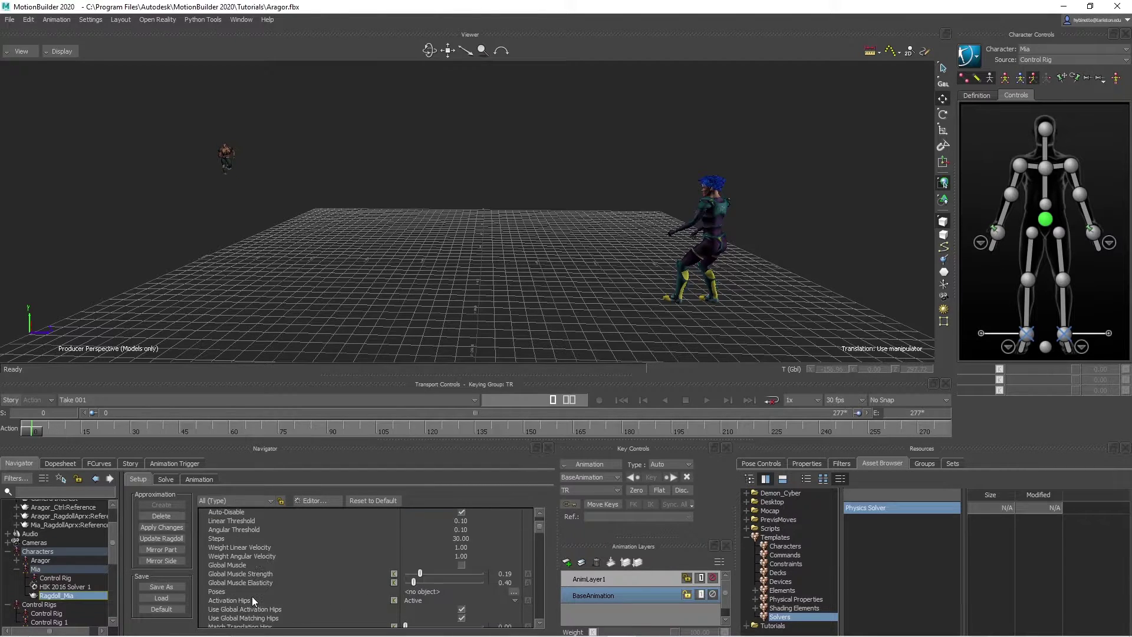
left_click(255, 549)
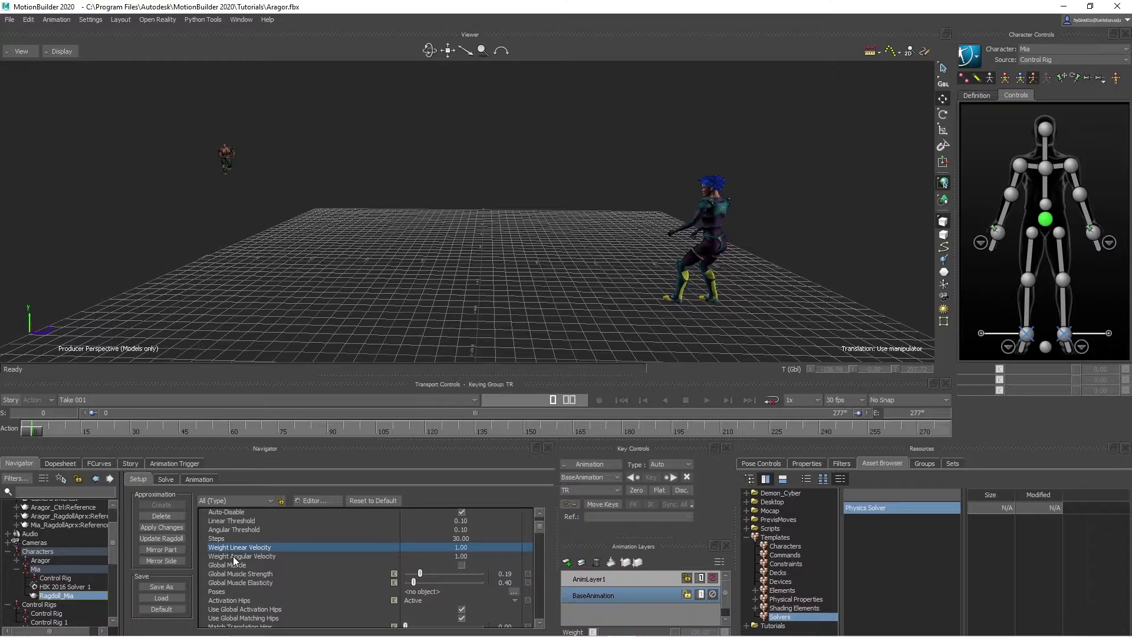
Raise Weight Linear Velocity and Weight Angular Velocity from 1.00 to 4.00.
double_click(461, 548)
type("4")
key("Return")
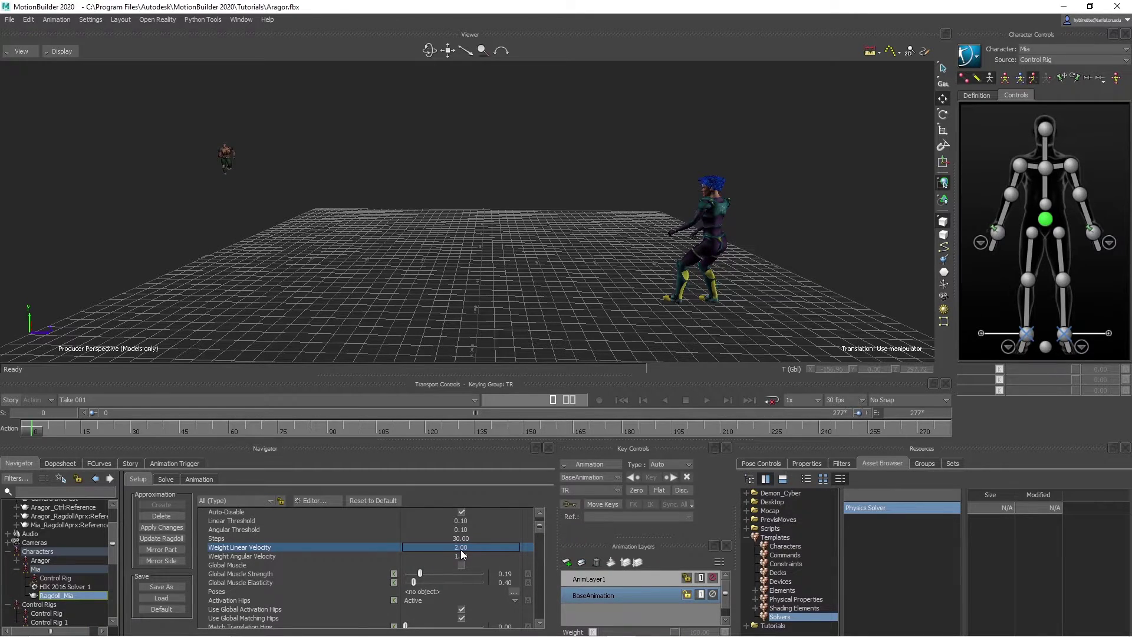
double_click(463, 556)
type("2")
key("Return")
Bring the Physics Solver back Online, play a test of the punch, and rewind to frame 0.
left_click(623, 400)
scroll(59, 584, "down", 8)
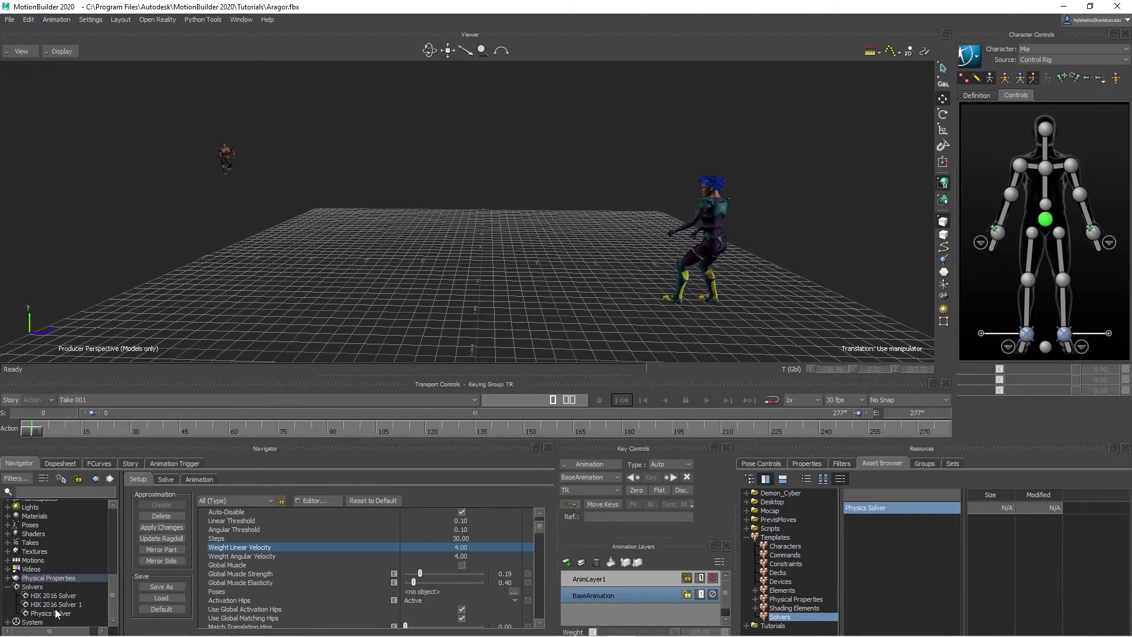
left_click(33, 588)
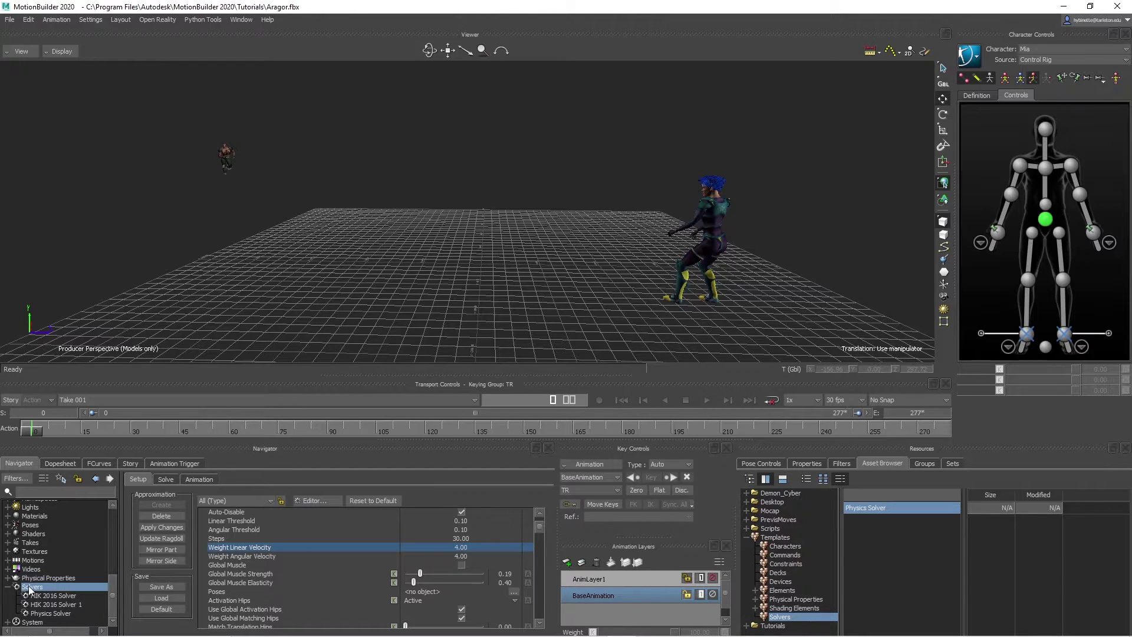
left_click(50, 615)
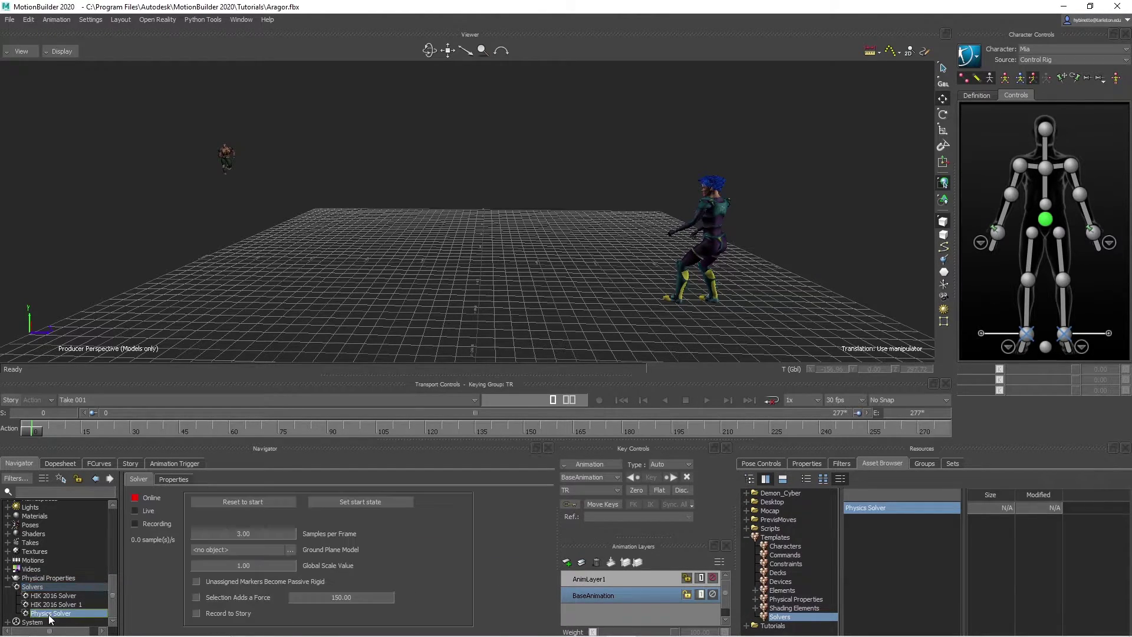
left_click(135, 499)
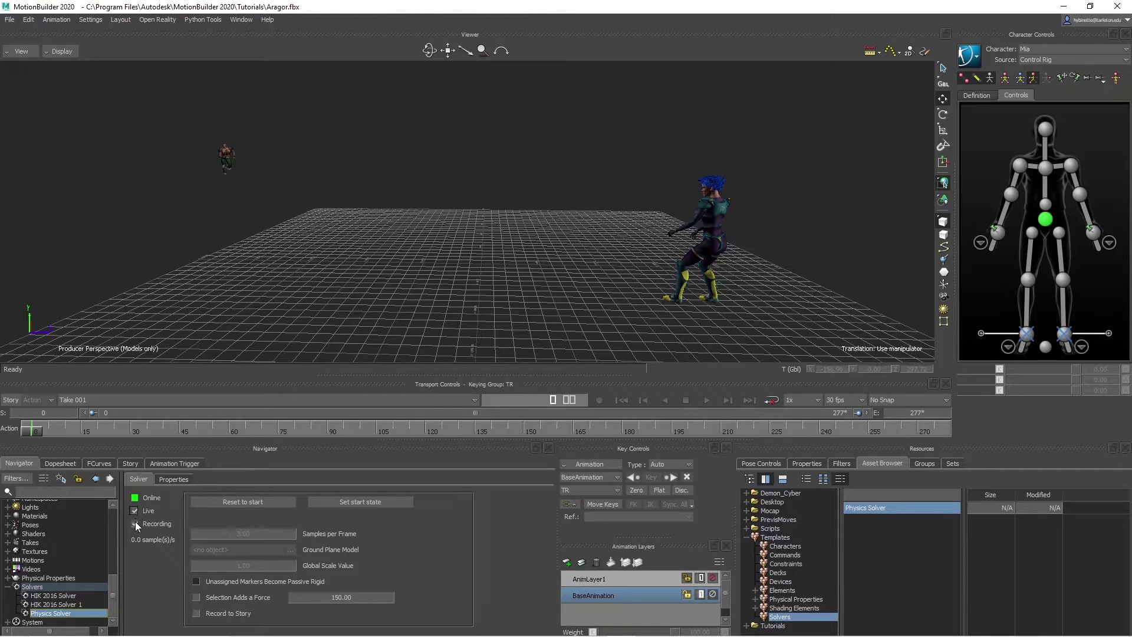
left_click(708, 400)
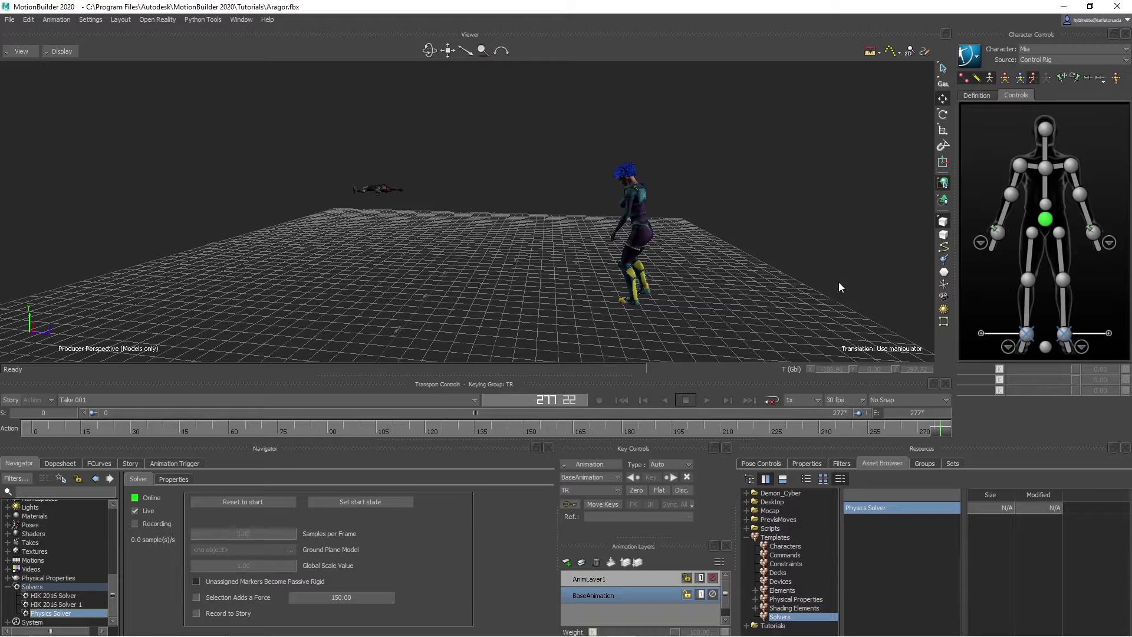
left_click_drag(942, 427, 36, 428)
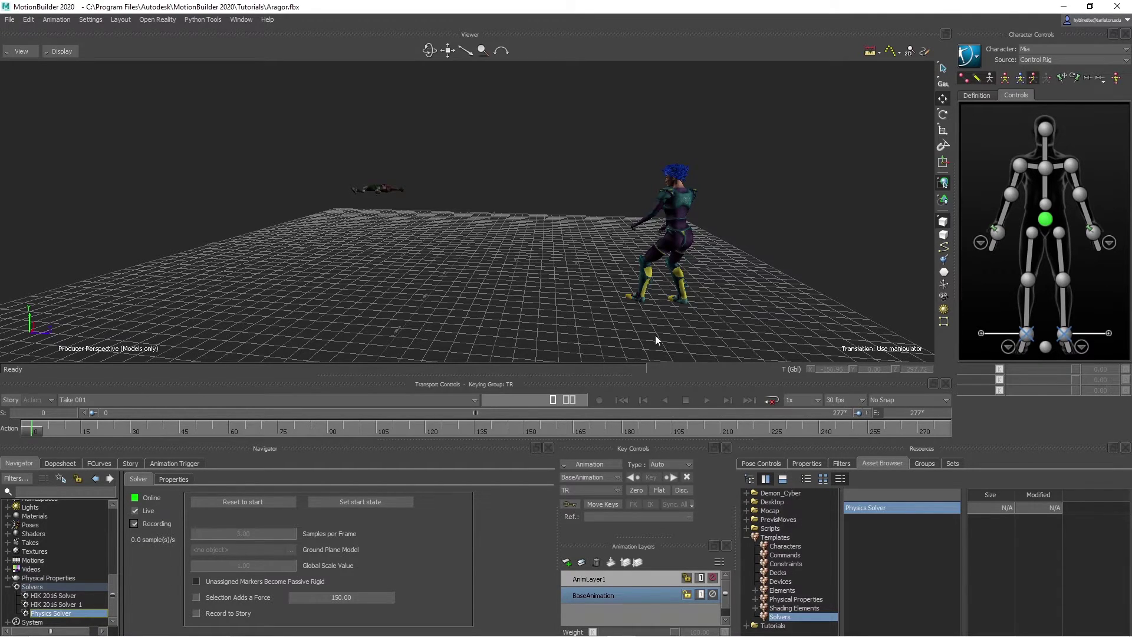
Record the reset simulation into new Take 002 through frame 274, then turn off solver Recording.
left_click(599, 401)
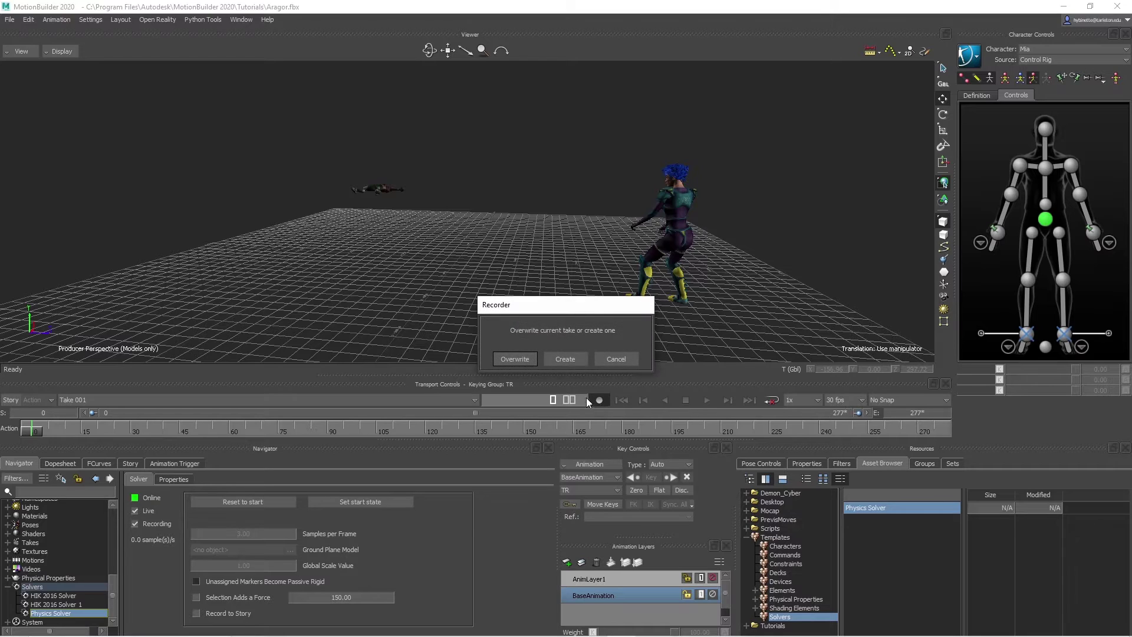
left_click(566, 360)
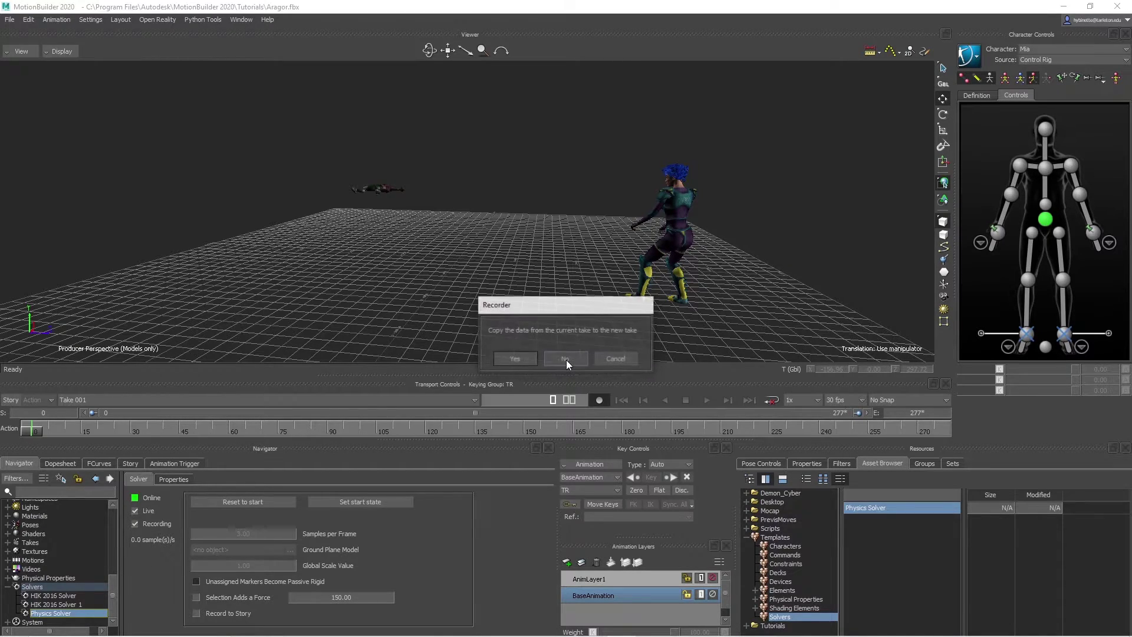
left_click(512, 359)
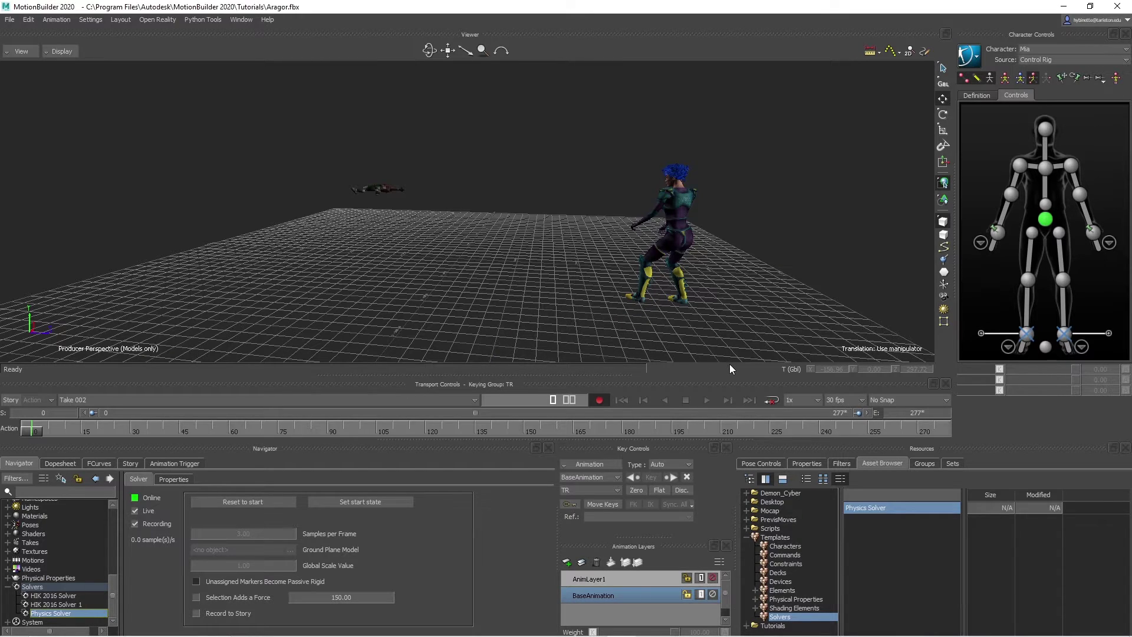
left_click(274, 502)
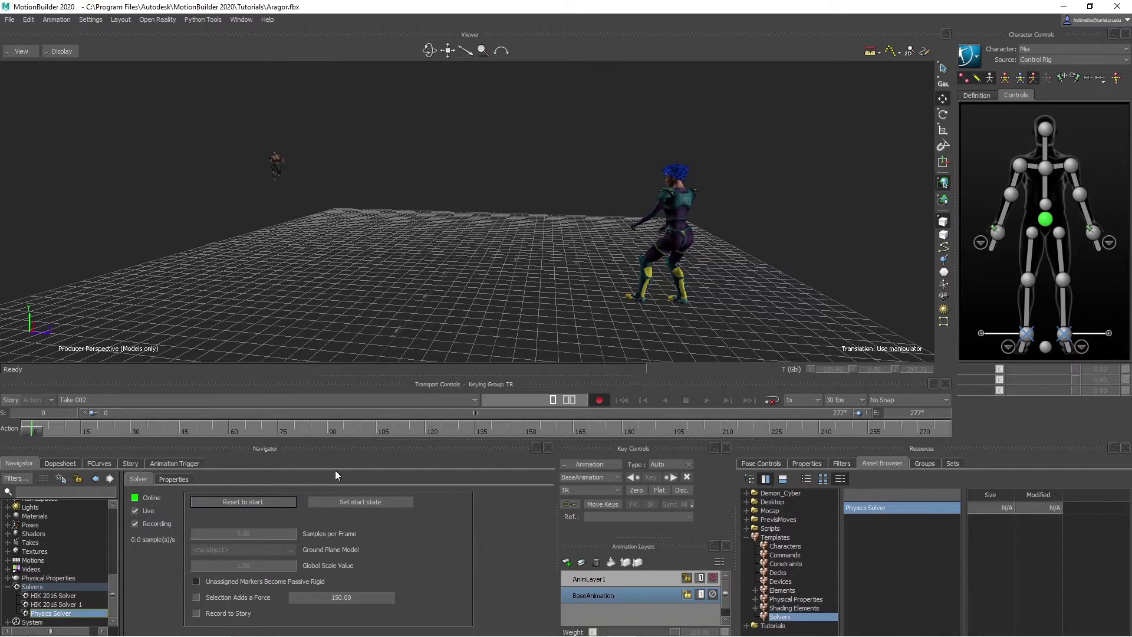
left_click(708, 400)
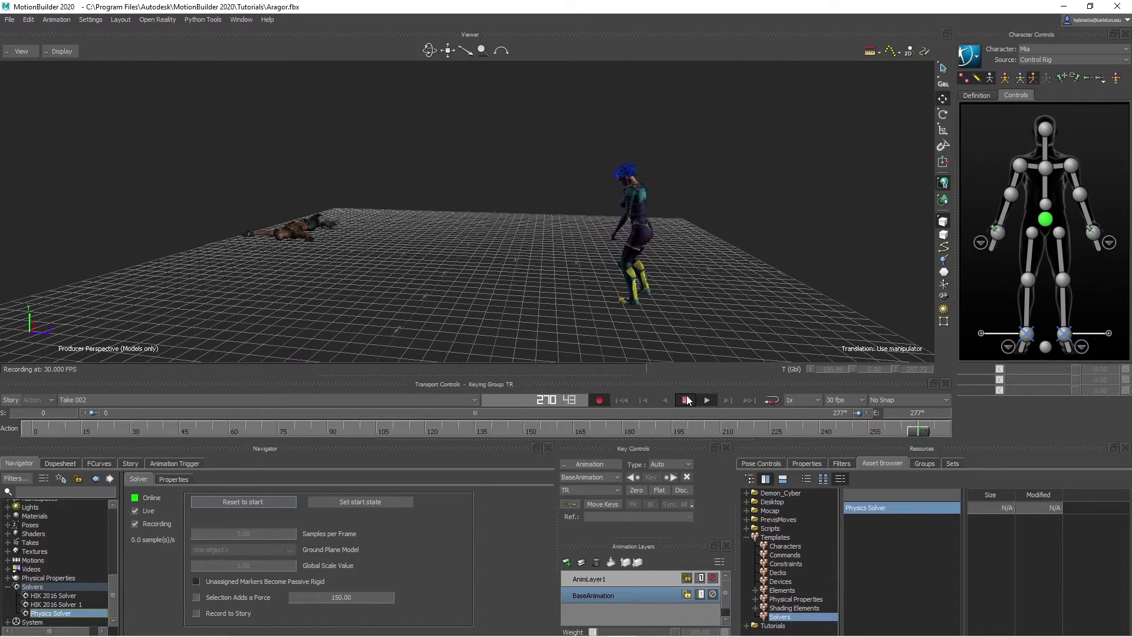
left_click(685, 400)
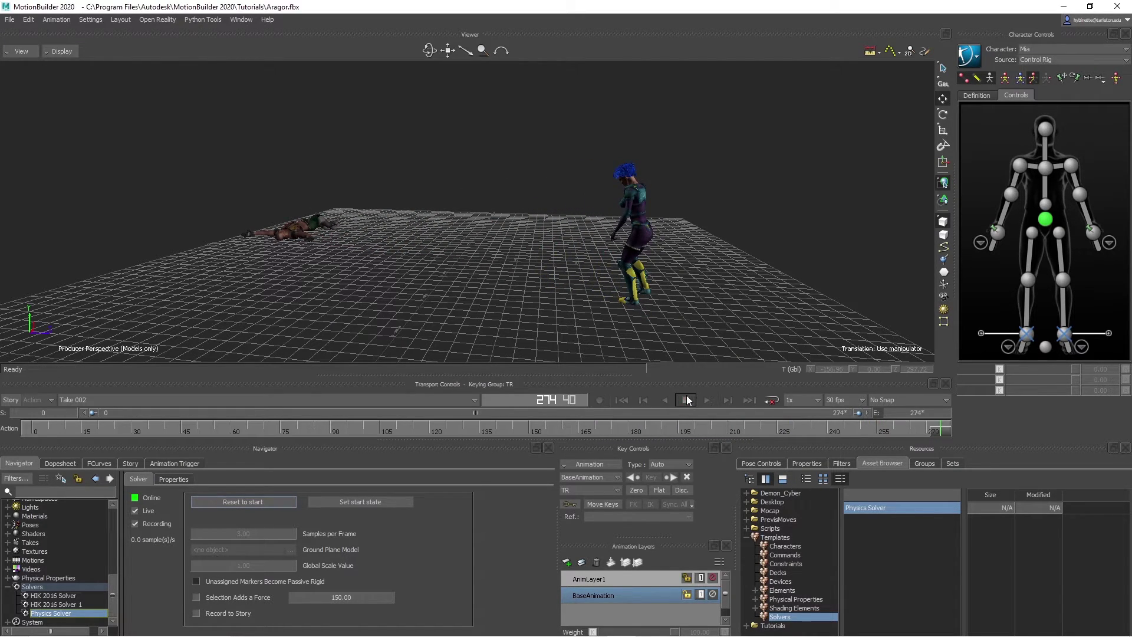
left_click(135, 524)
Return to the start of the take and take the Physics Solver offline.
left_click(622, 400)
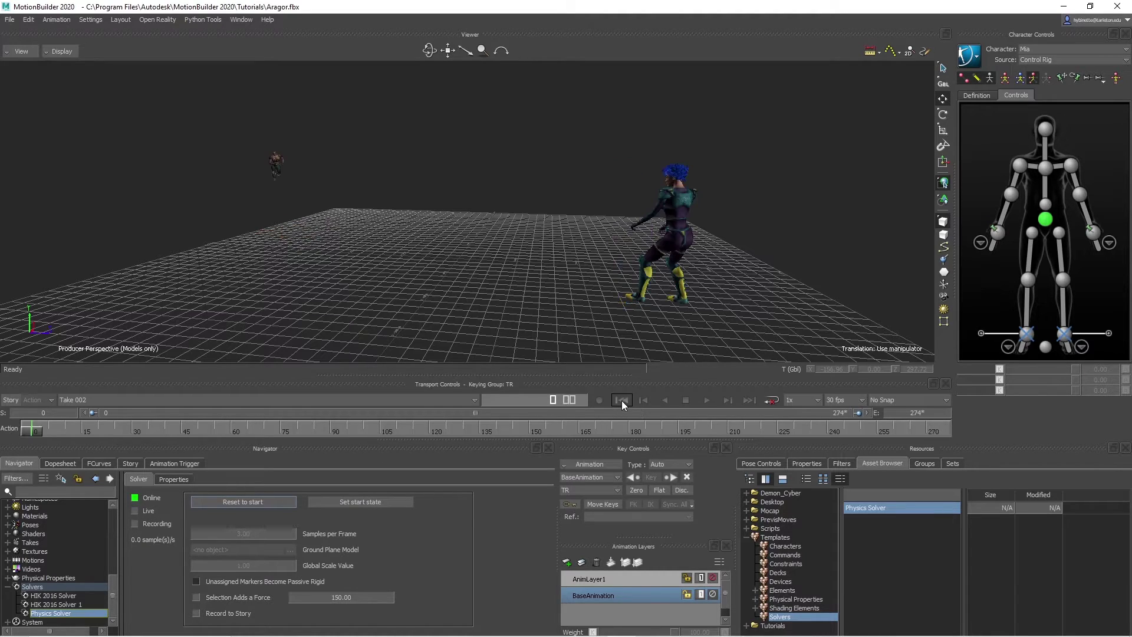
left_click(134, 499)
scroll(66, 547, "up", 4)
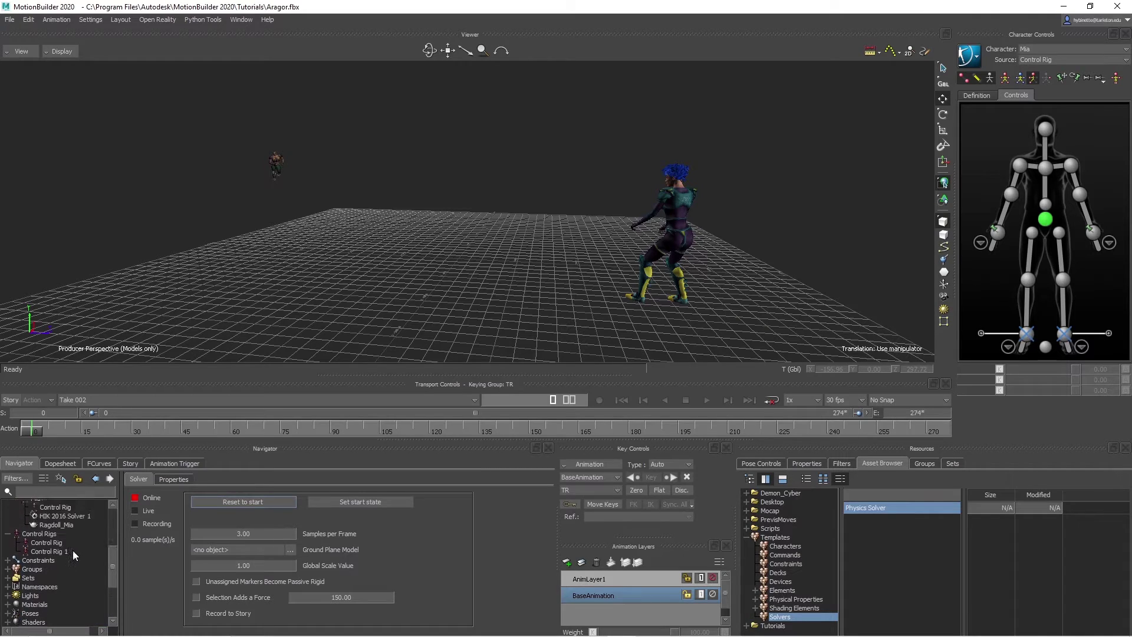
scroll(72, 551, "up", 4)
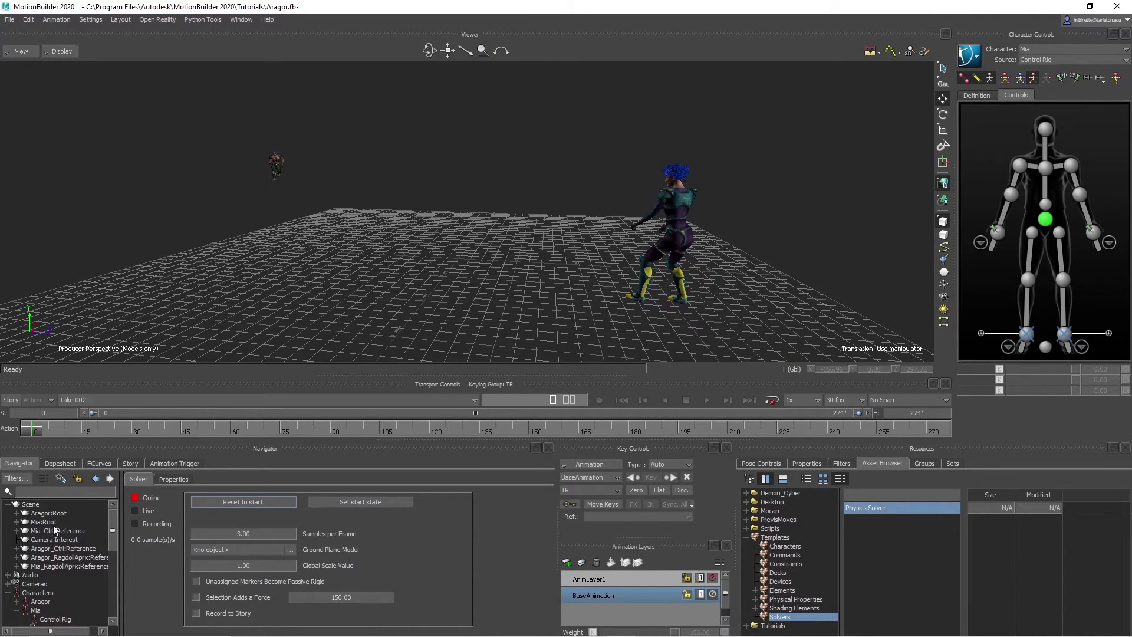
Select Aragor:Root, Mia:Root and both Ctrl:Reference items, then Select Branches.
left_click(55, 513)
left_click(53, 522, "ctrl")
left_click(82, 530, "ctrl")
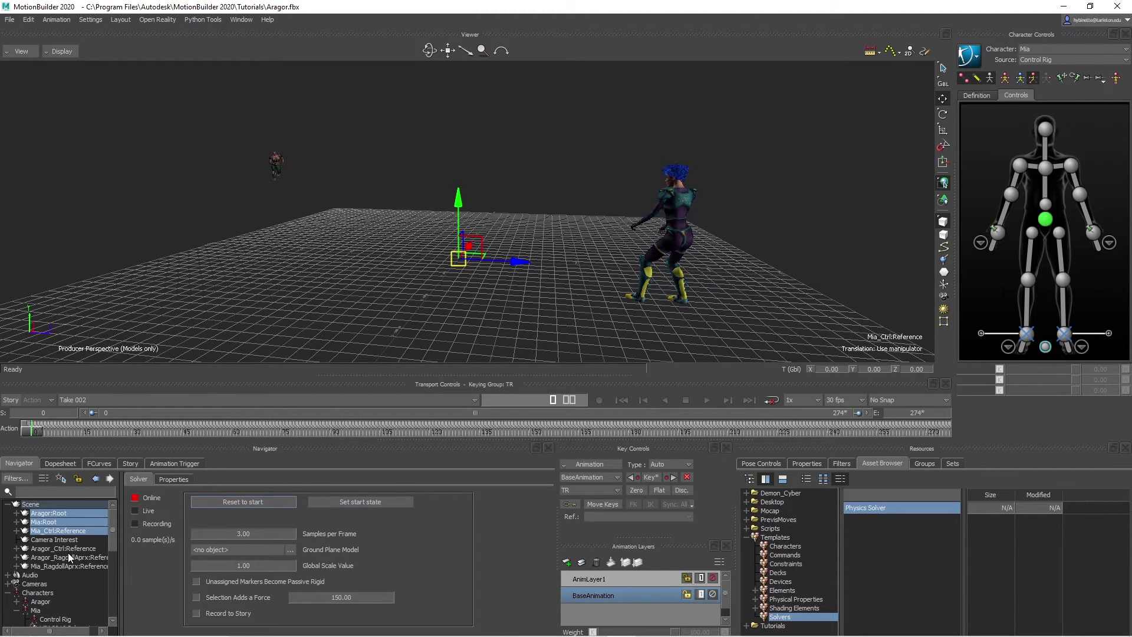
left_click(76, 549, "shift")
right_click(59, 532)
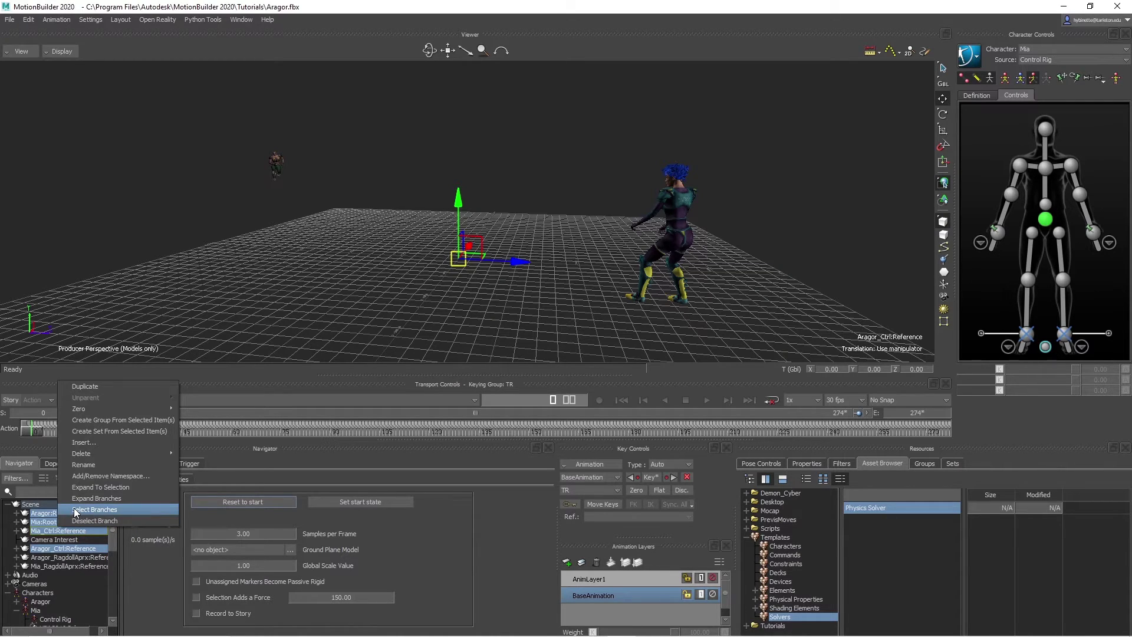
left_click(75, 510)
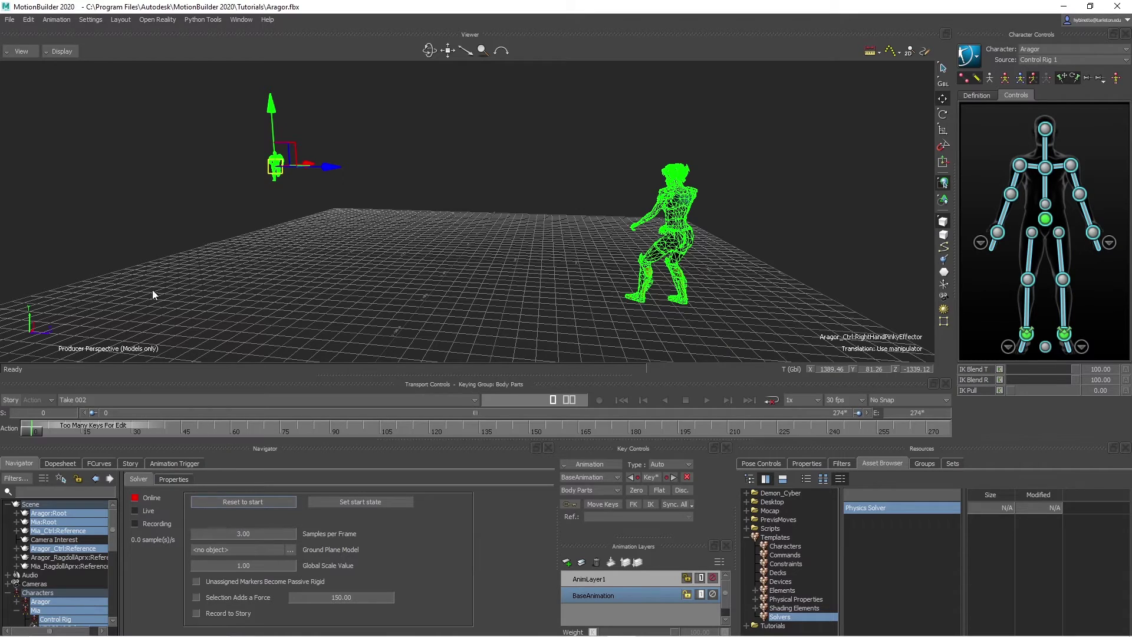
Send the selected characters to Maya via File > Send to Maya > Send as New Scene.
left_click(10, 20)
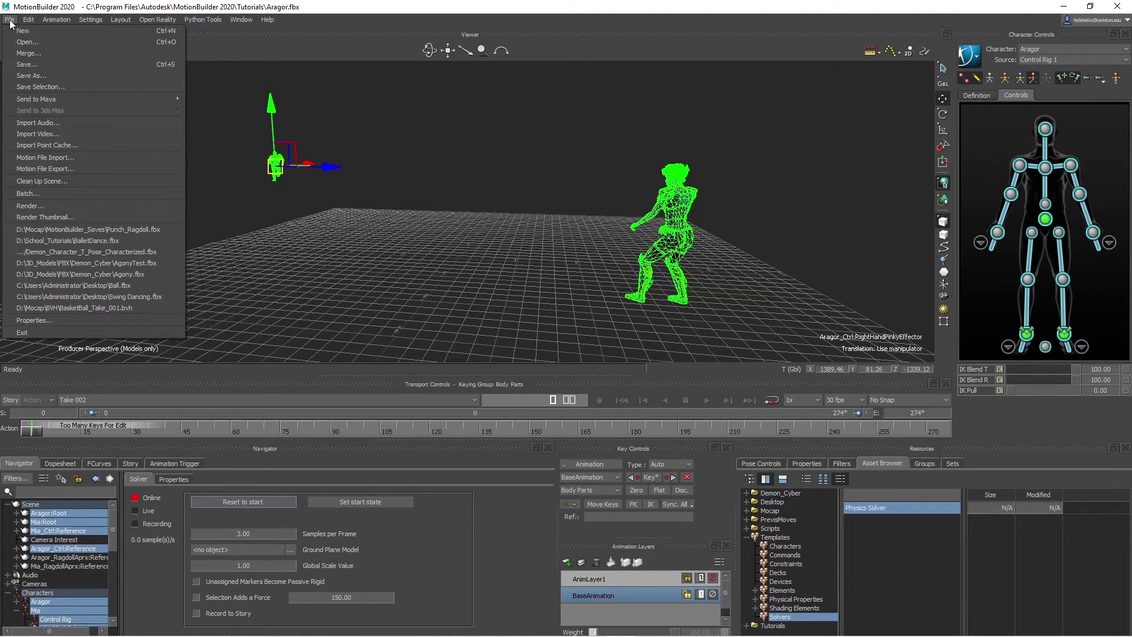
mouse_move(181, 100)
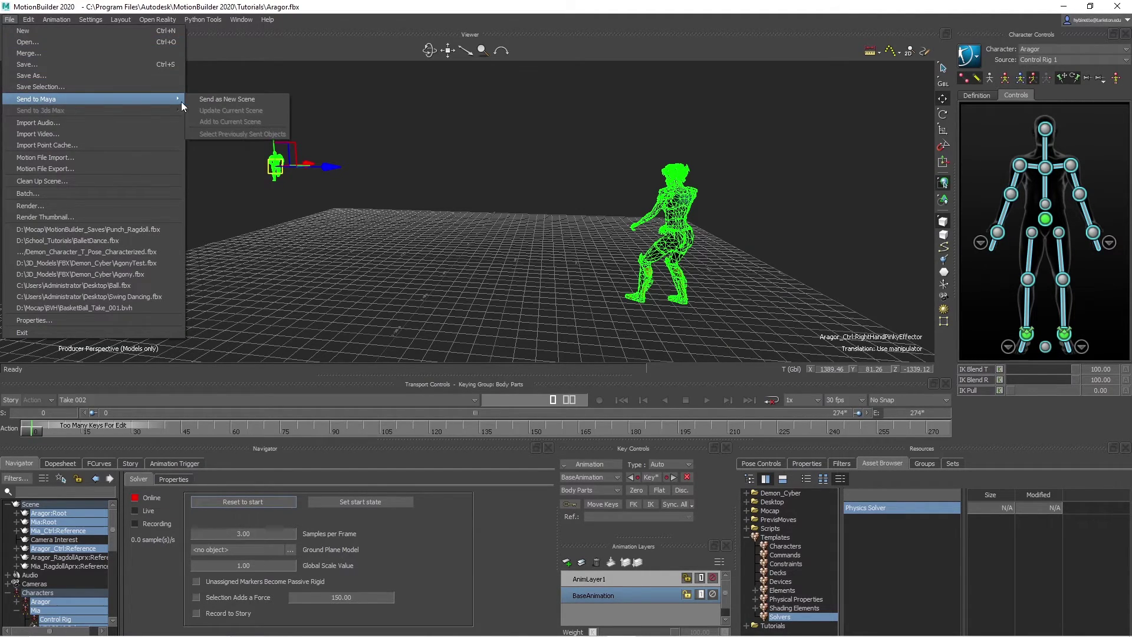
left_click(244, 101)
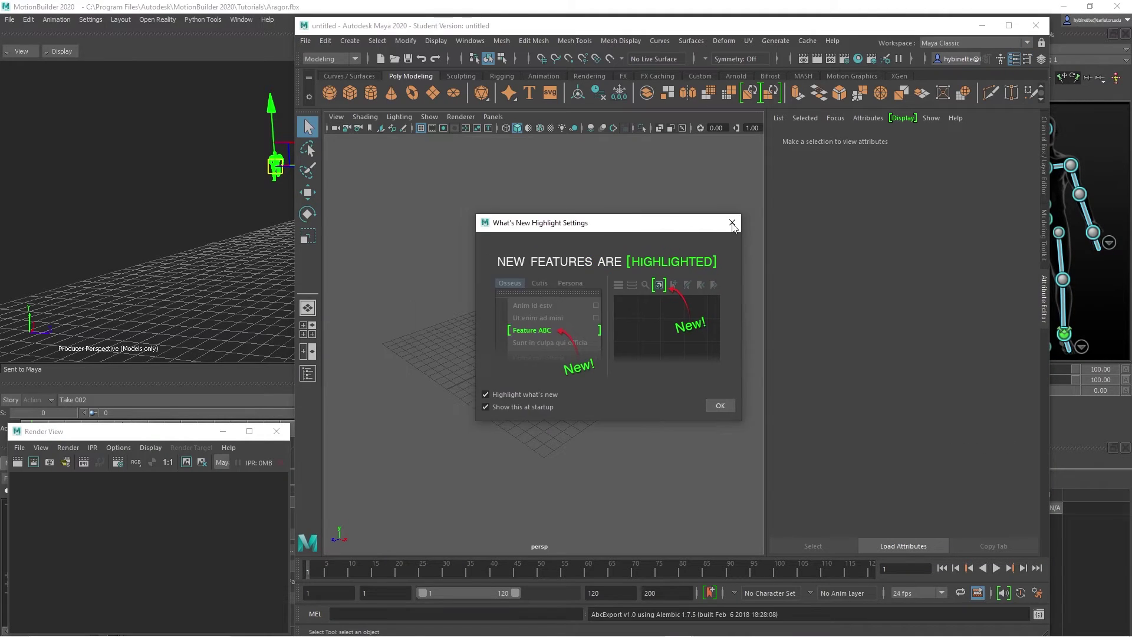
Frame Mia and Aragor, scrub to frame 145, and play back the punch with textured shading.
left_click(733, 224)
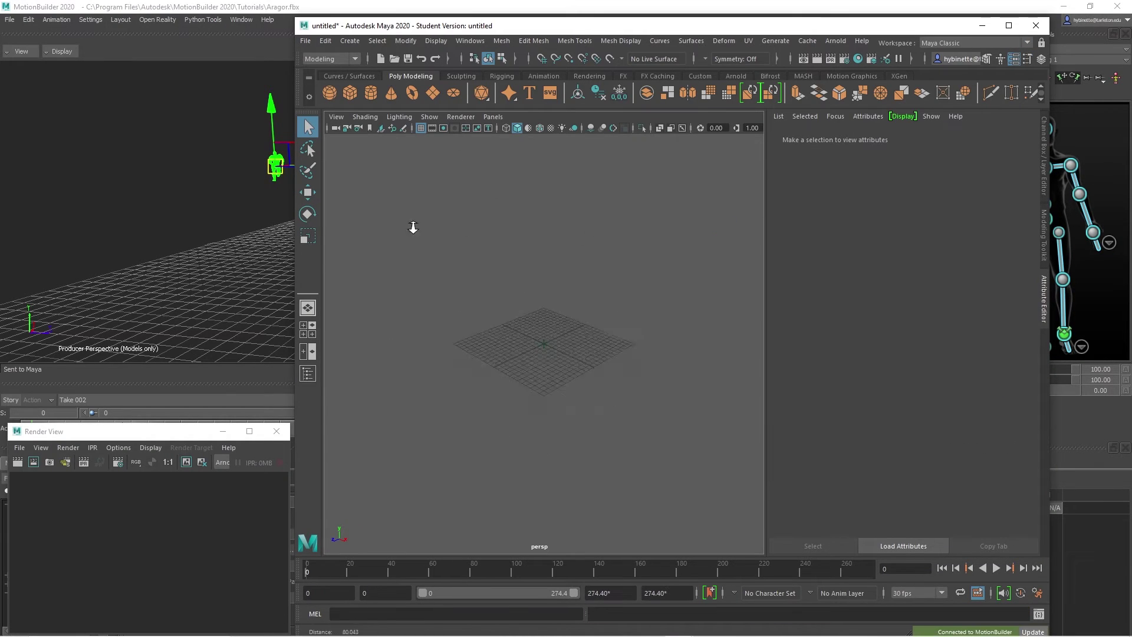
right_click_drag(456, 246, 559, 329, "alt")
left_click_drag(320, 576, 649, 575)
key("6")
key("alt+v")
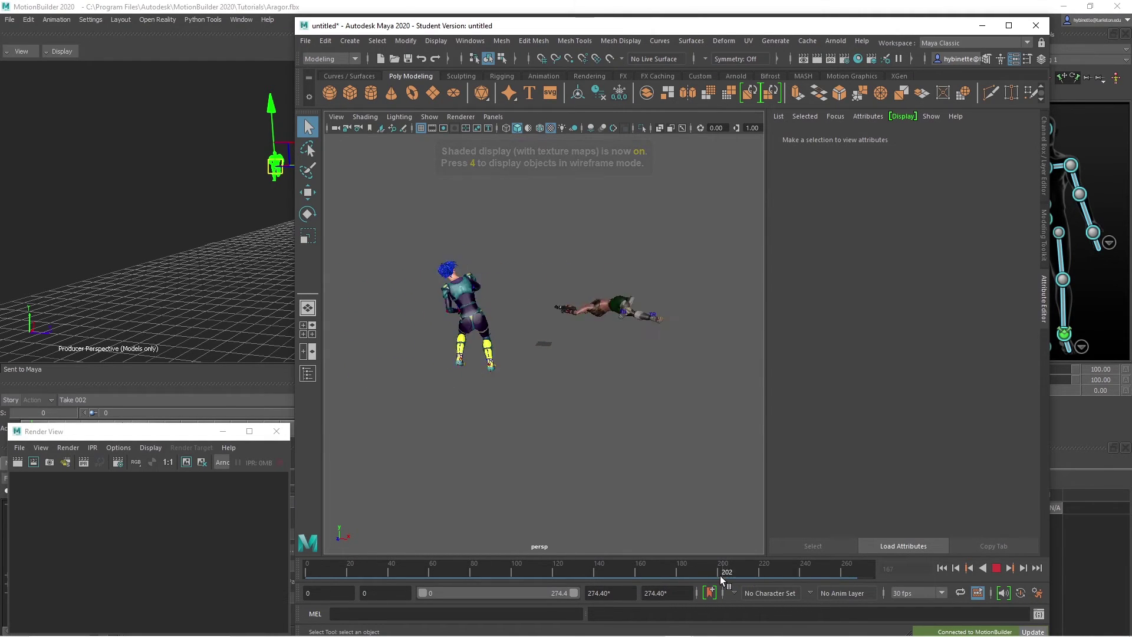
left_click_drag(721, 574, 675, 570)
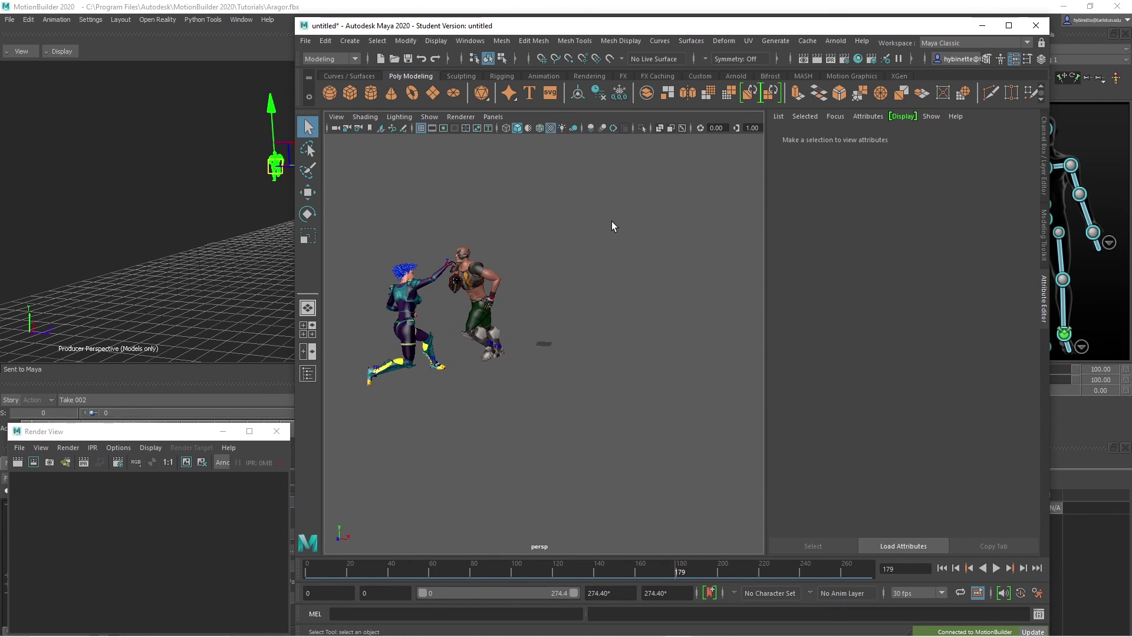